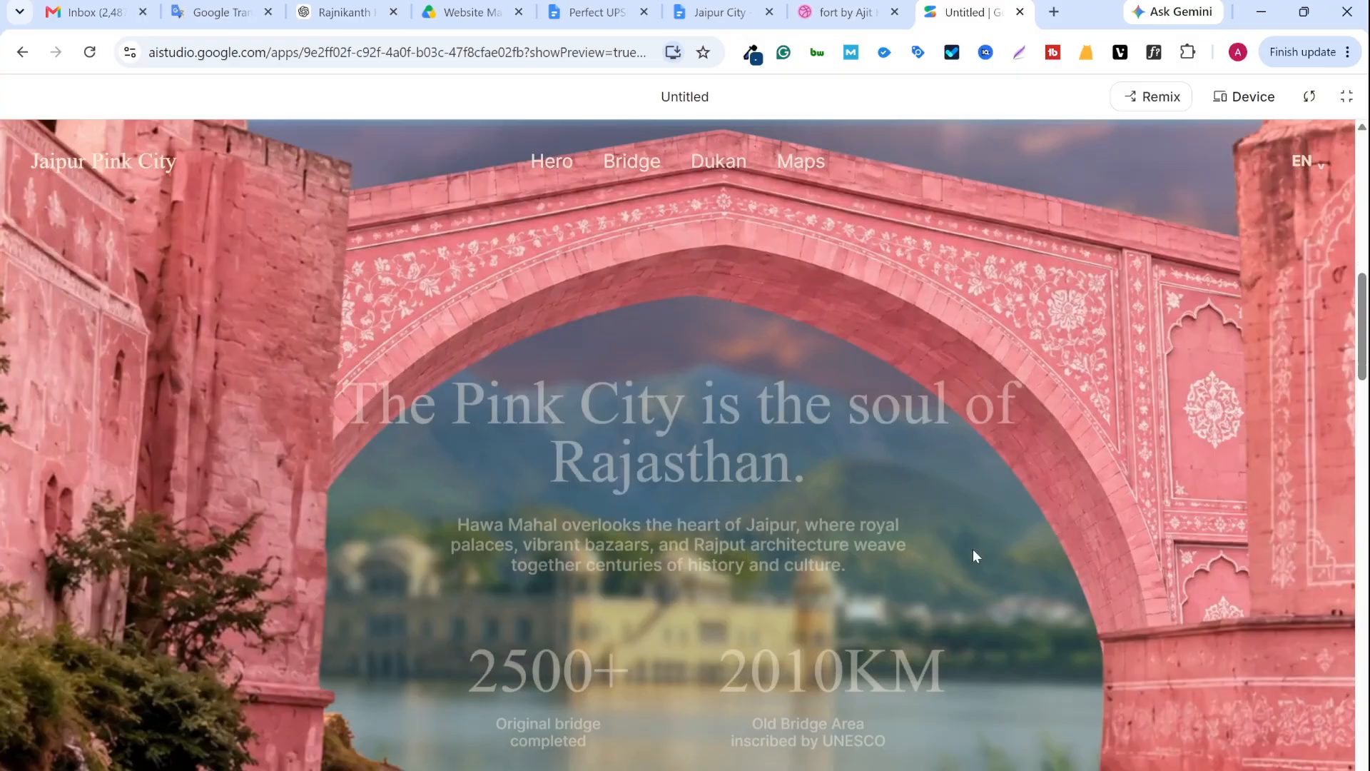
Examine the Jaipur Pink City site preview's scroll animation from the hero section through to the closing section
scroll(973, 556, "down", 2)
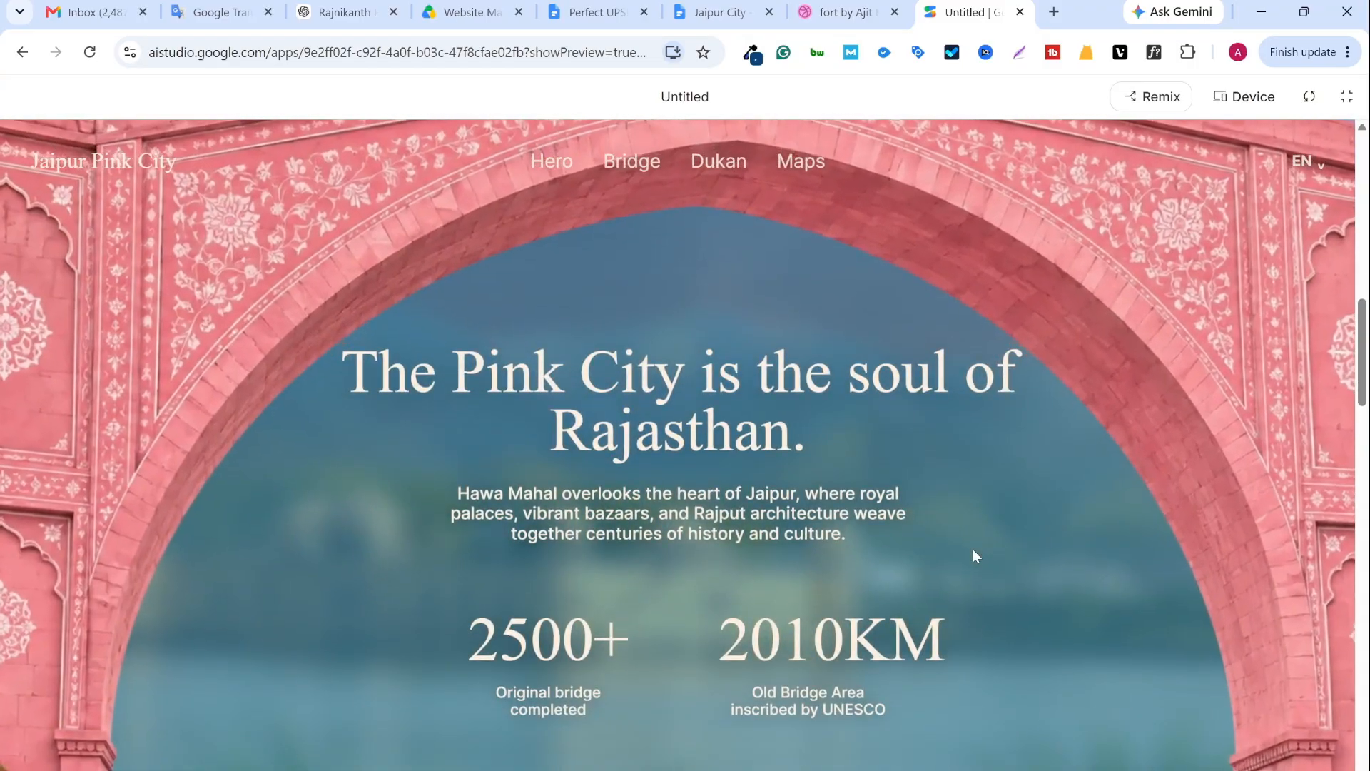
scroll(974, 550, "down", 3)
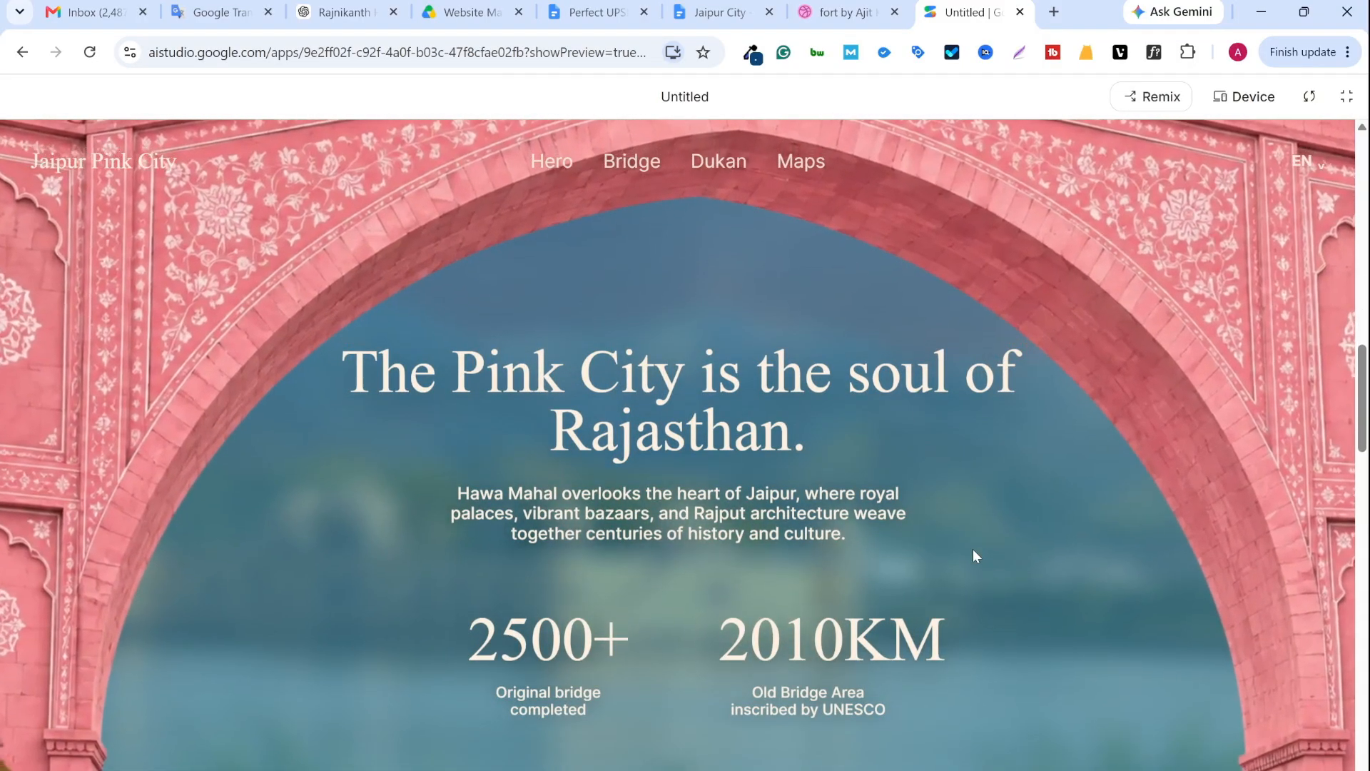
scroll(973, 555, "down", 3)
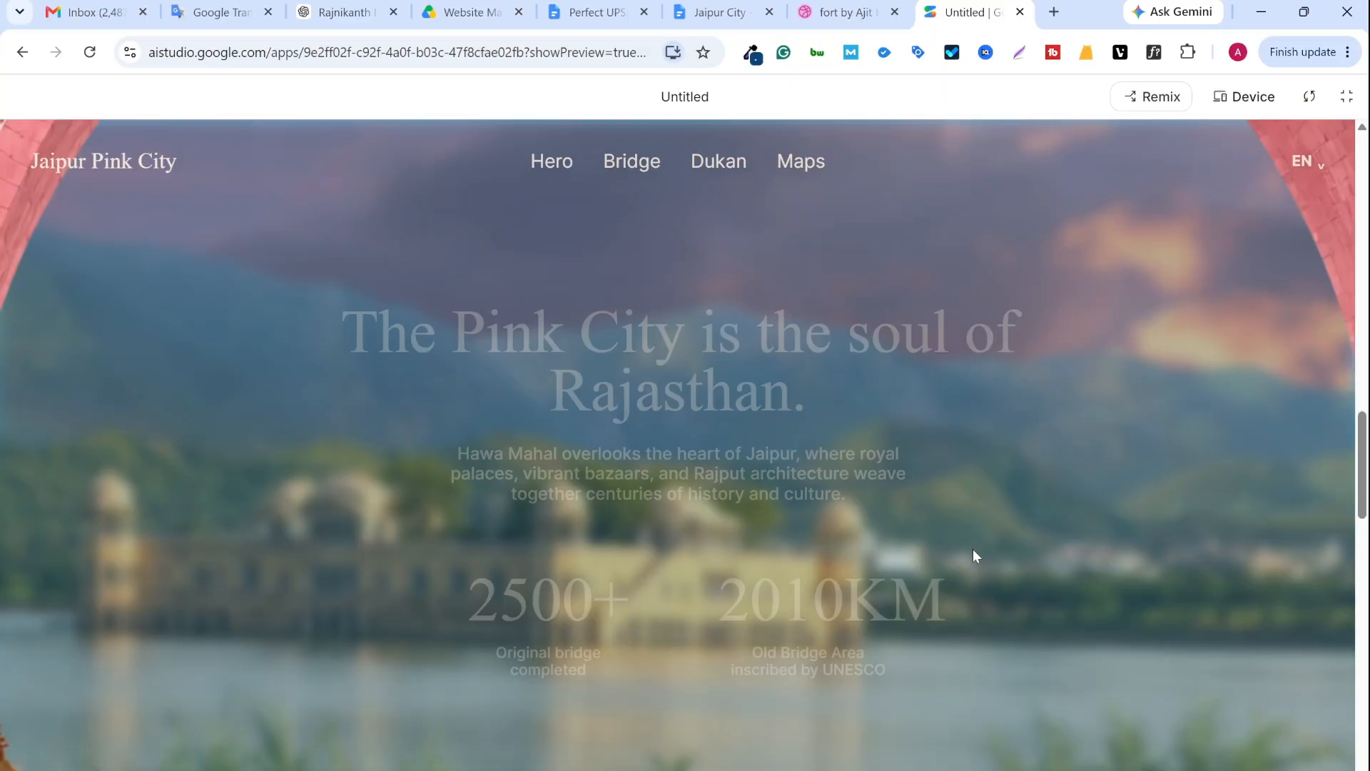
scroll(974, 551, "down", 3)
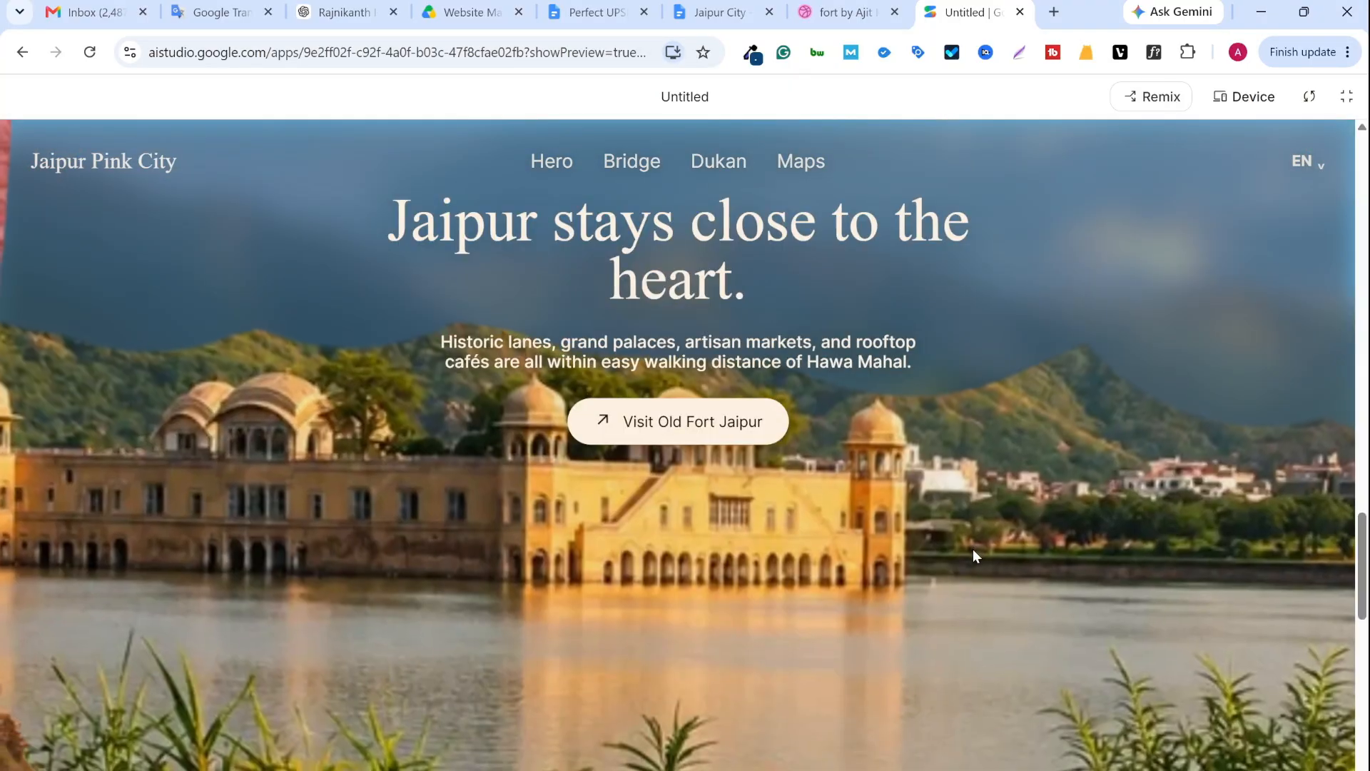
scroll(974, 550, "down", 5)
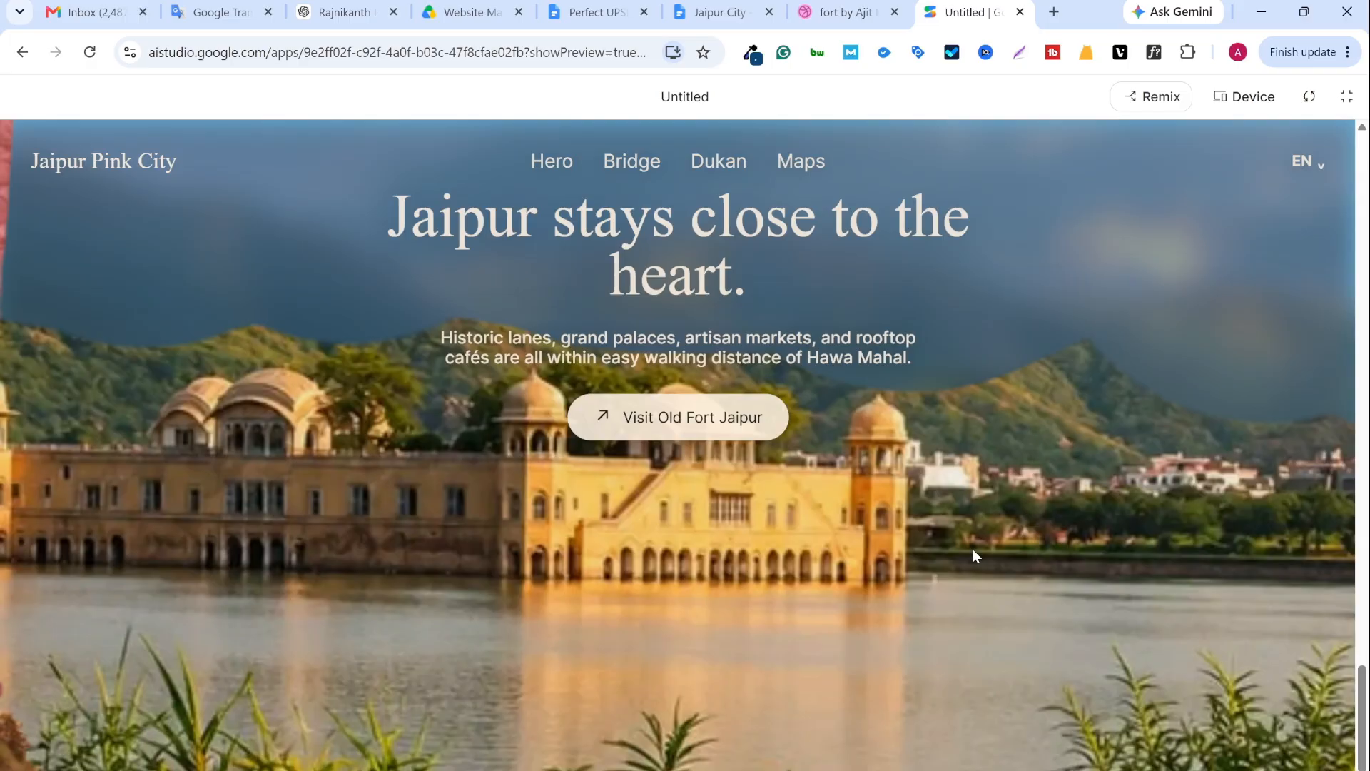
scroll(973, 549, "down", 3)
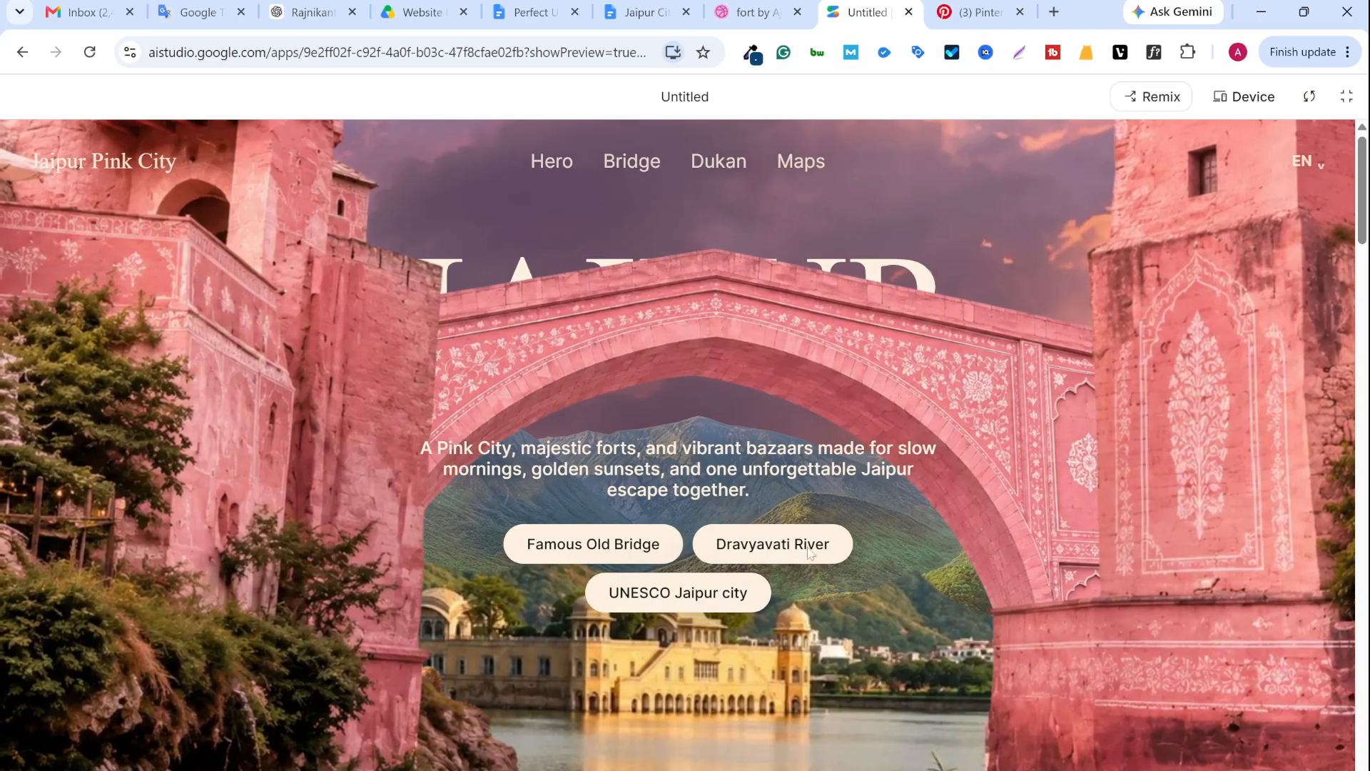
scroll(757, 603, "down", 3)
scroll(758, 607, "down", 3)
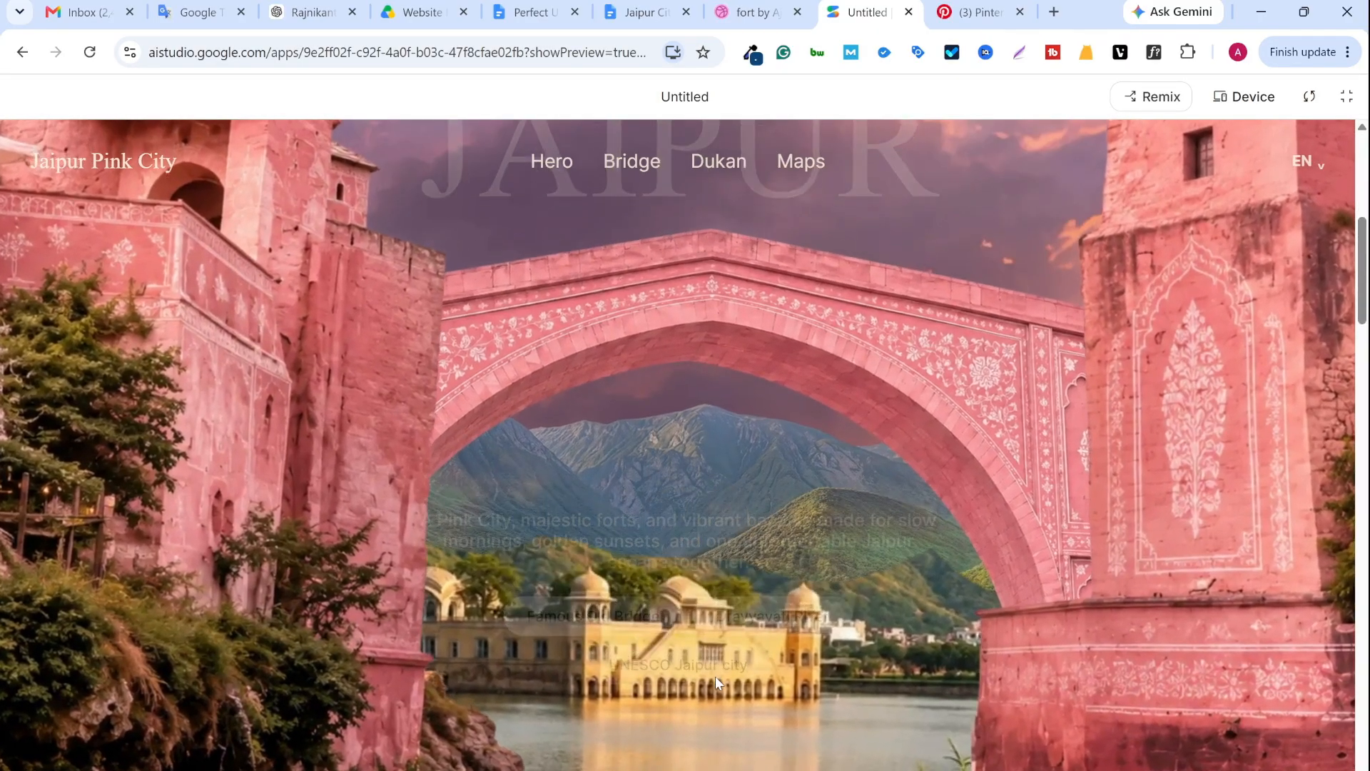
scroll(715, 675, "down", 3)
scroll(726, 651, "down", 3)
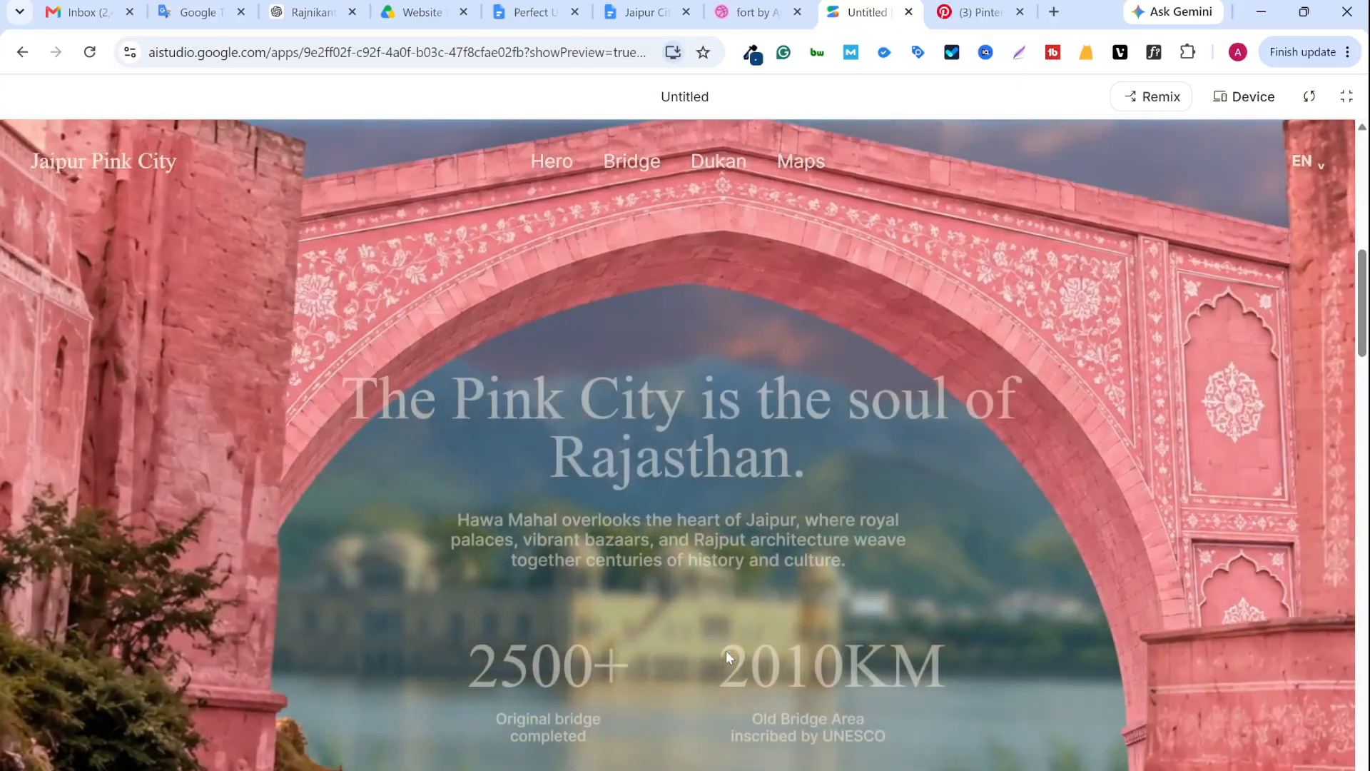
scroll(727, 655, "down", 2)
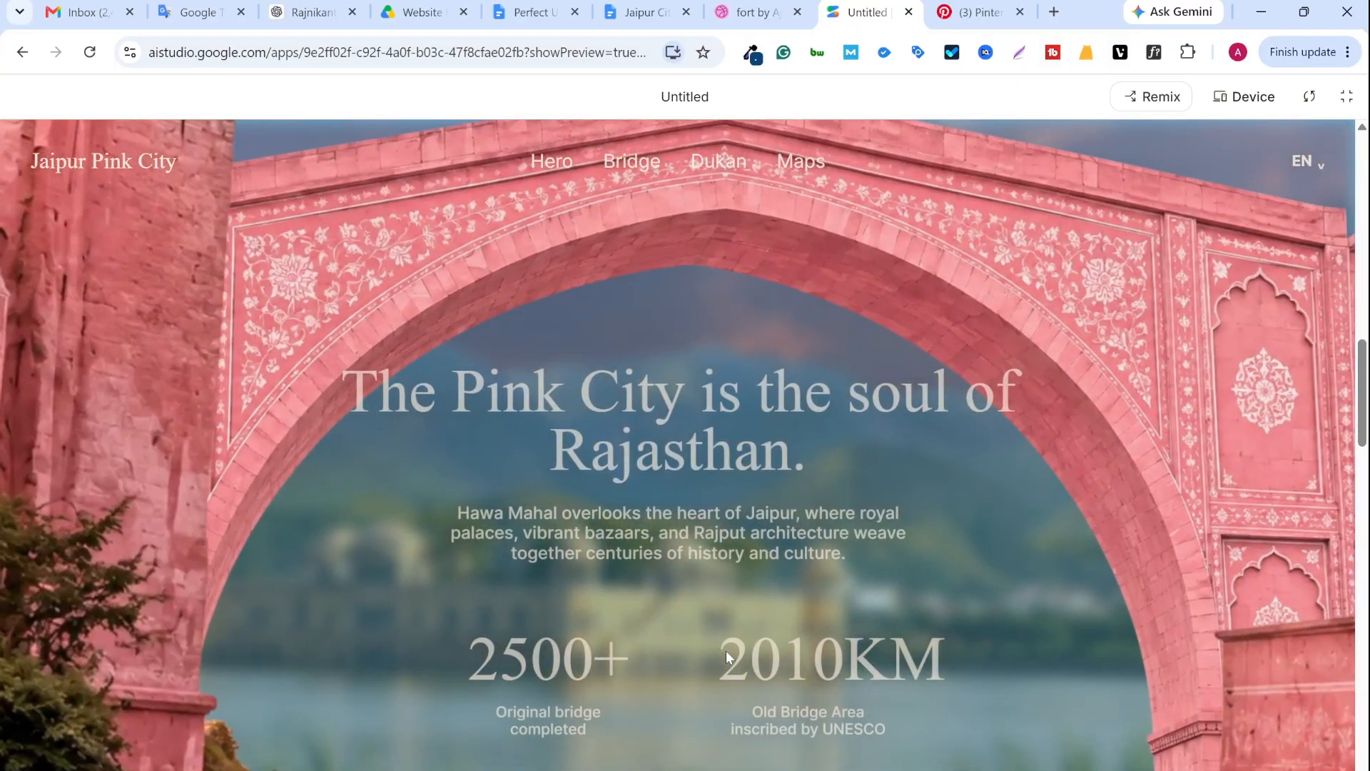
scroll(726, 656, "down", 3)
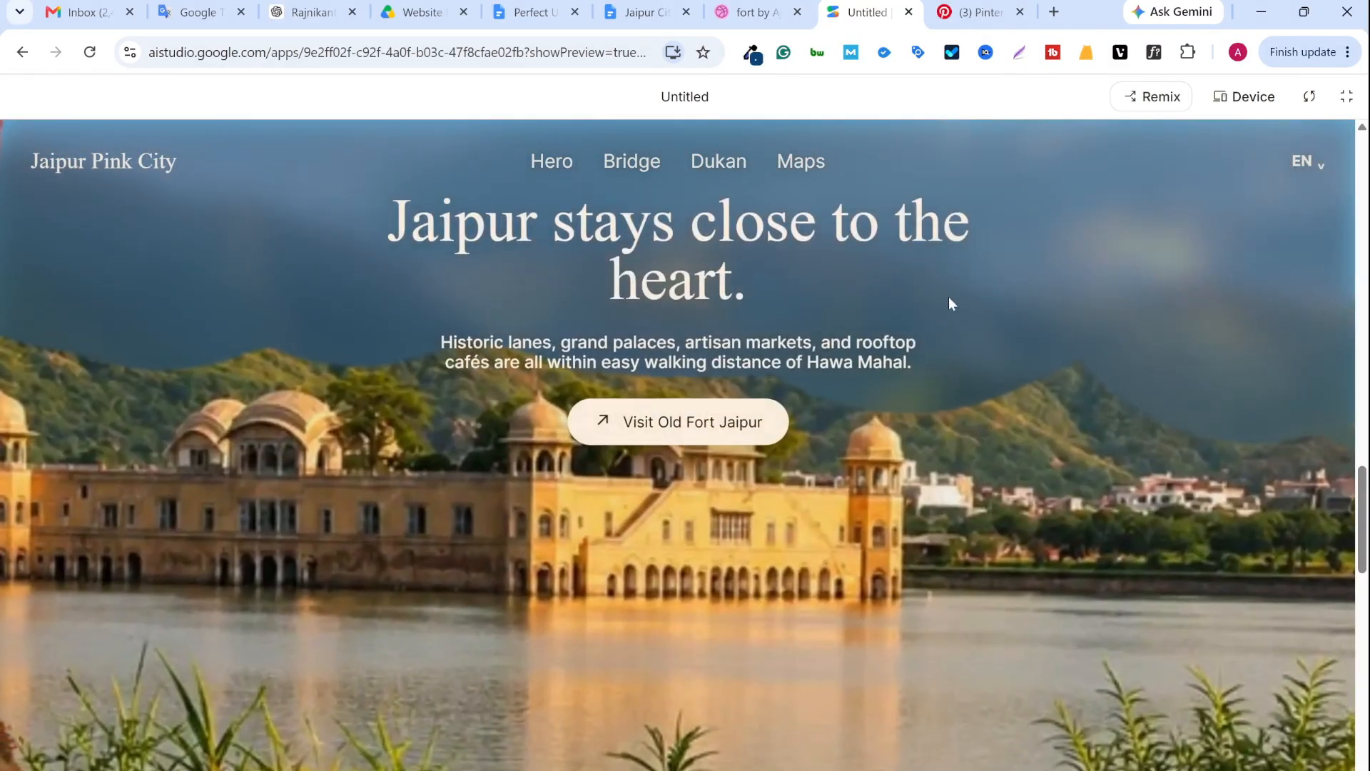
scroll(858, 492, "up", 3)
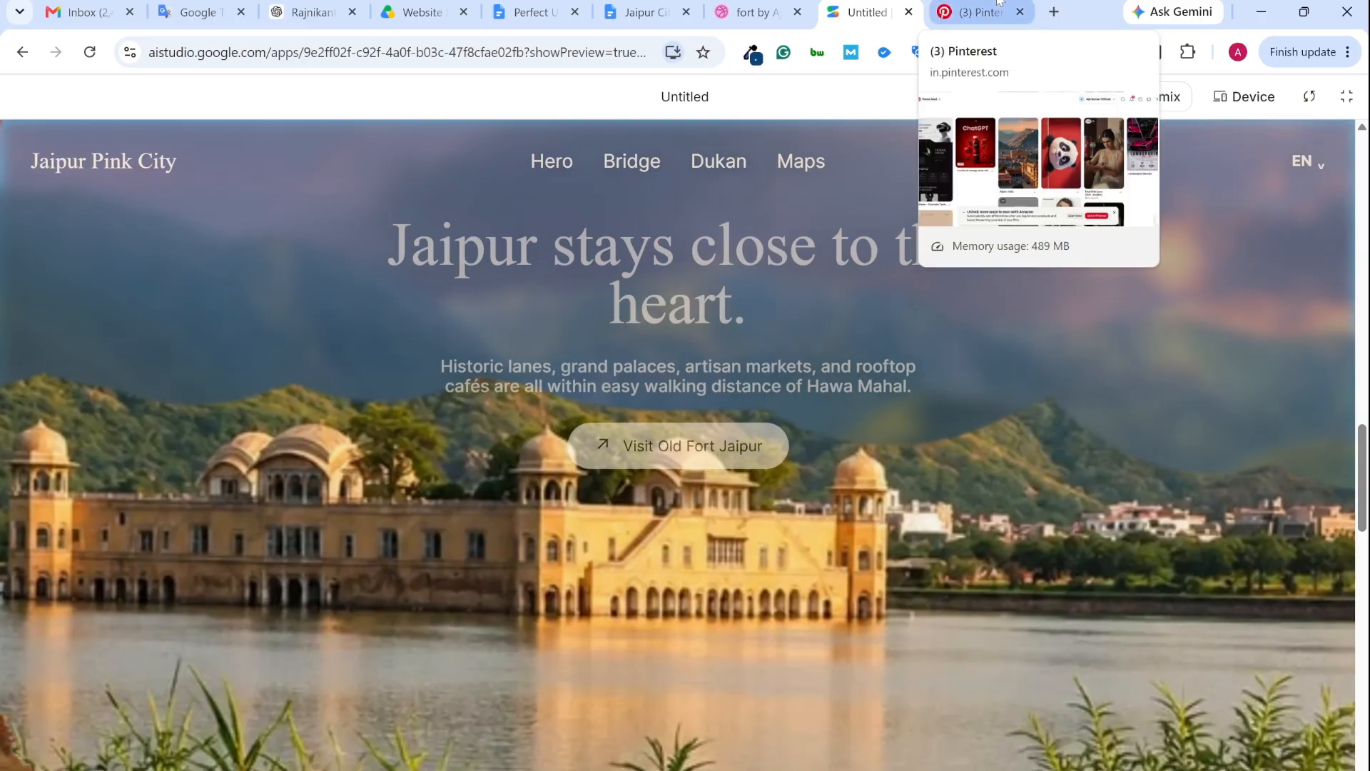
Switch to Pinterest, look over the home feed and search for "jaipur"
left_click(999, 3)
scroll(631, 589, "down", 3)
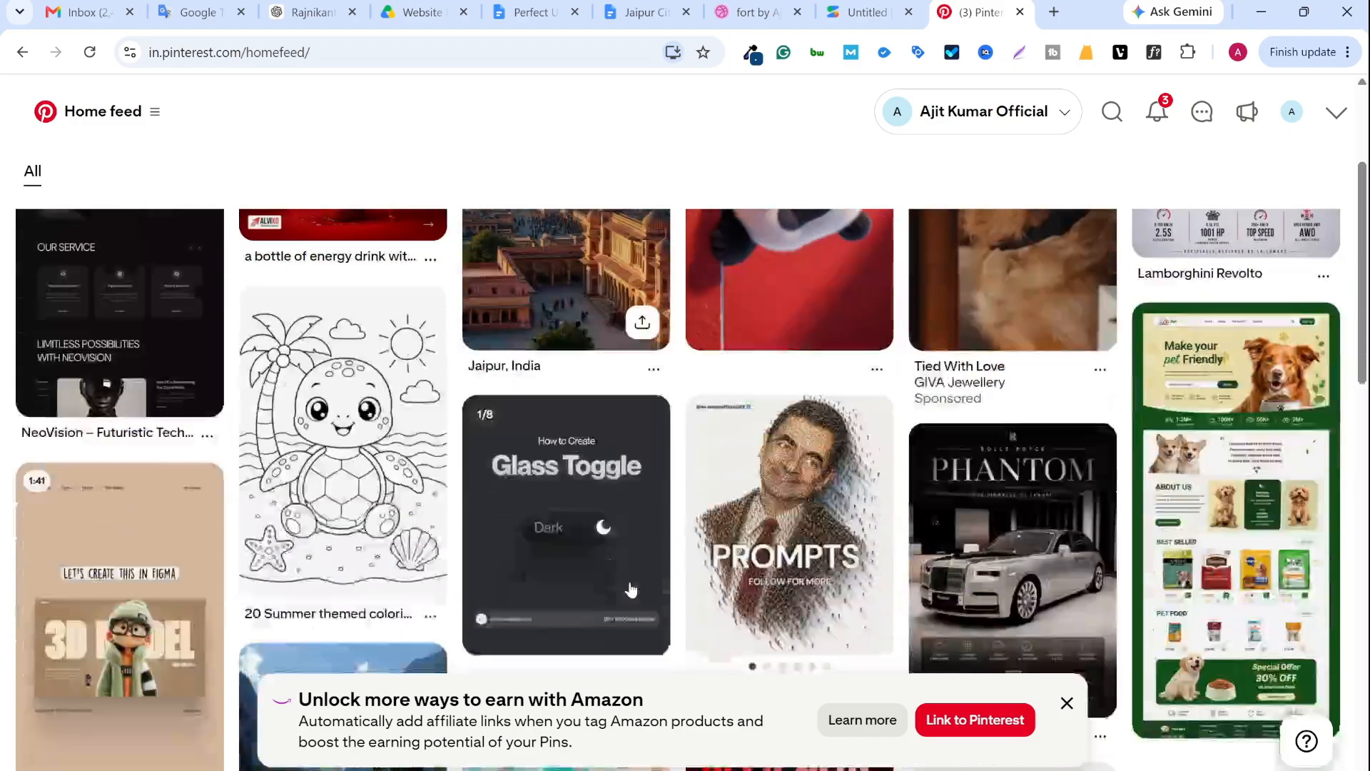
scroll(631, 589, "down", 8)
scroll(631, 589, "up", 11)
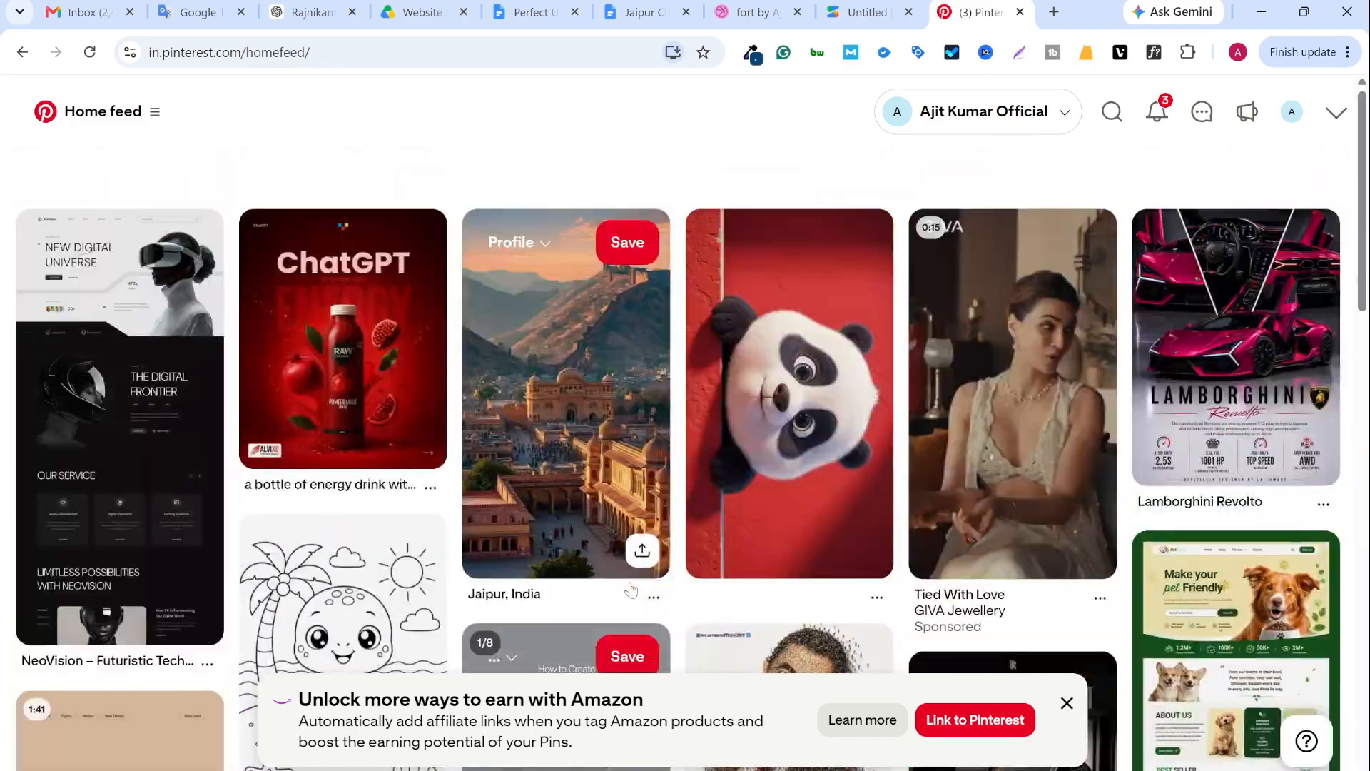
left_click(1112, 113)
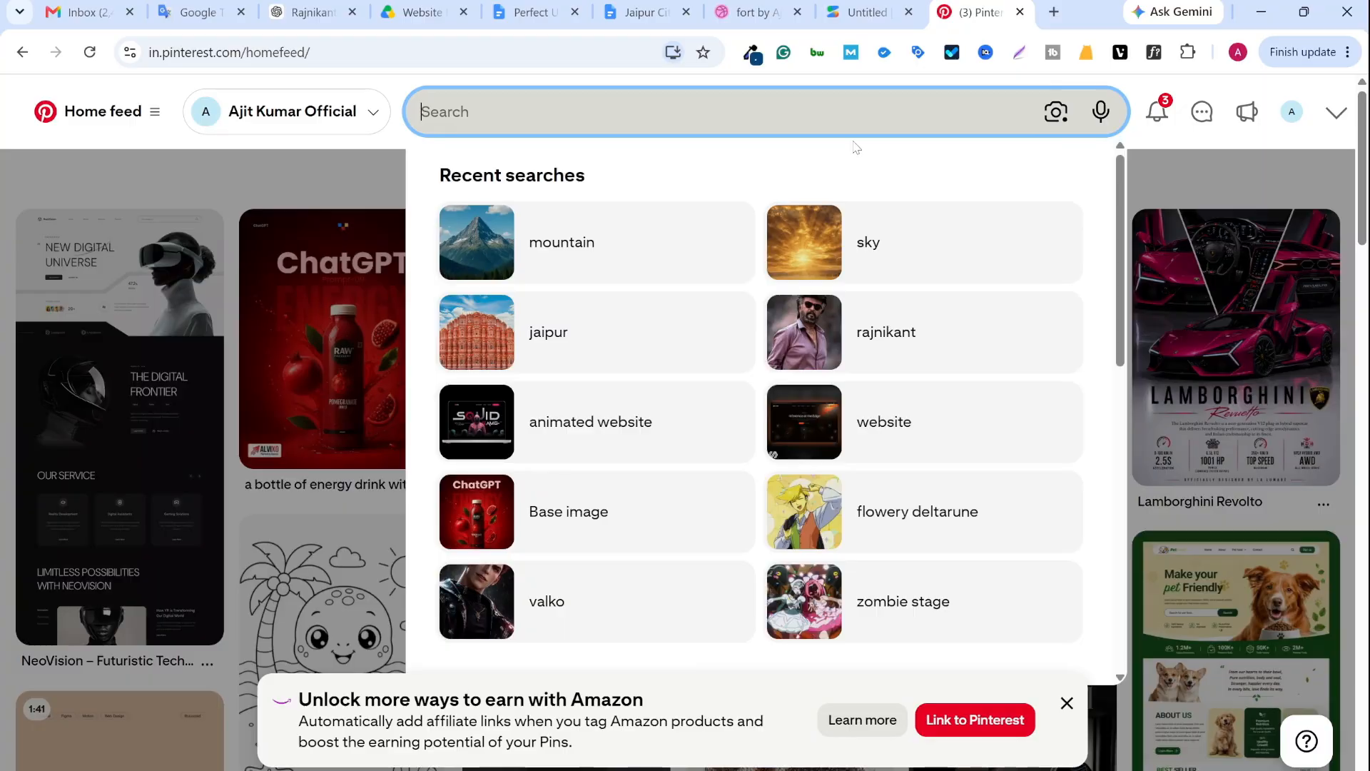
type("jaip")
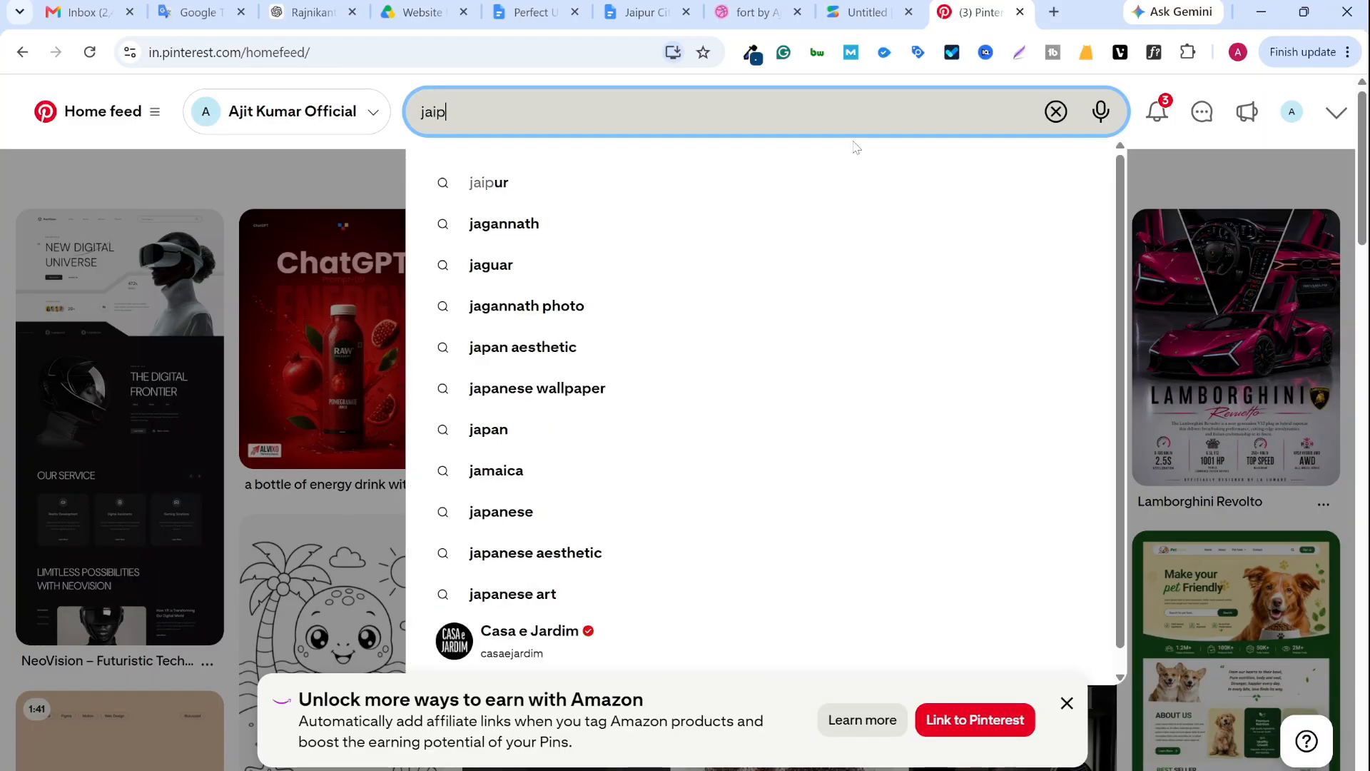
type("ur")
key("Return")
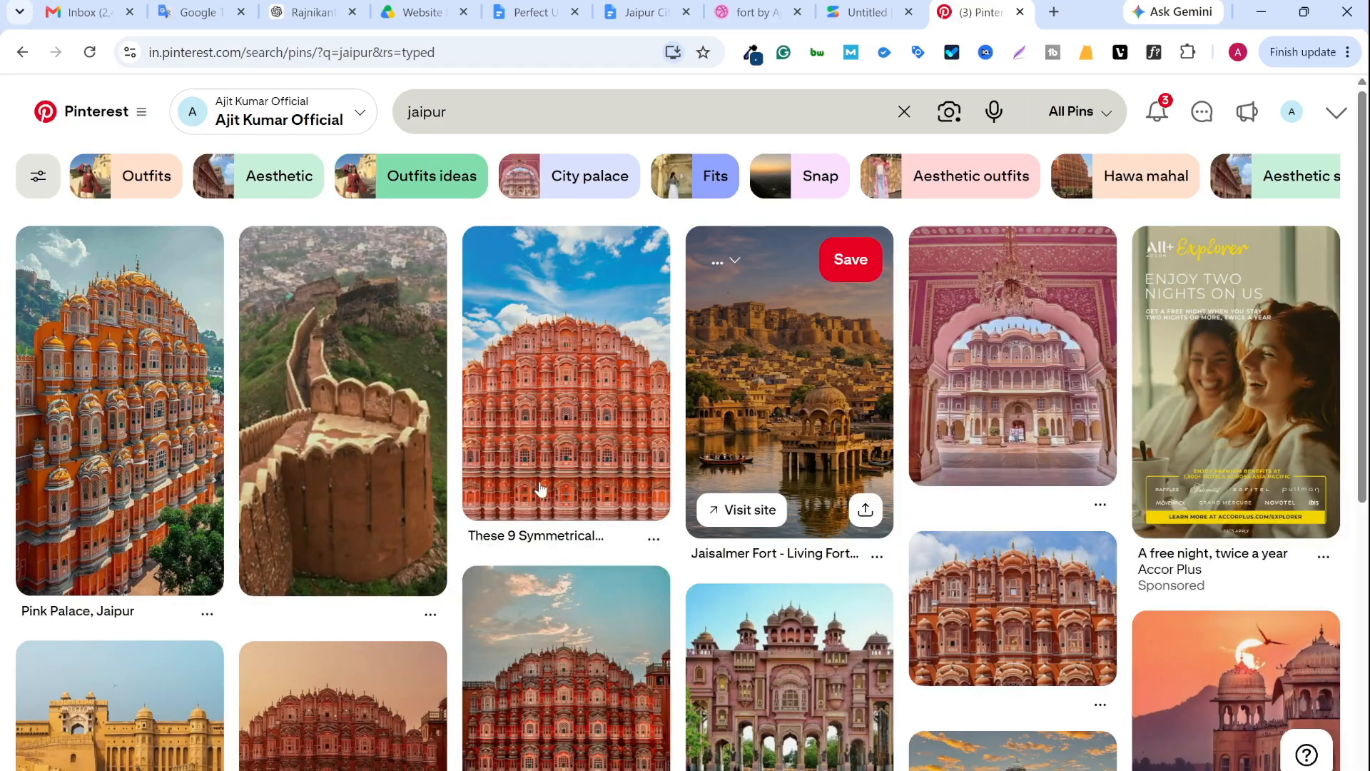
Browse the Jaipur pins, open the Jal Mahal pin and open the related Jal Mahal floating palace pin
scroll(812, 498, "down", 7)
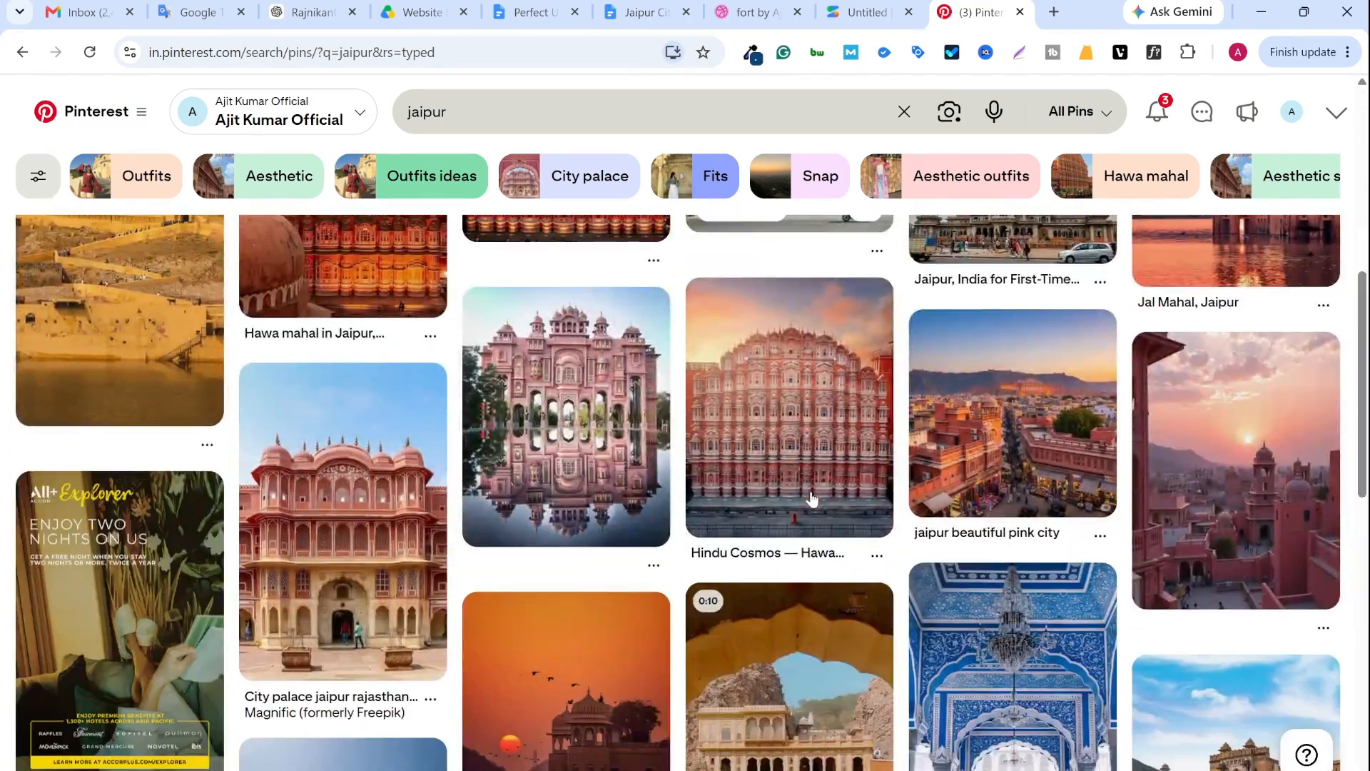
scroll(811, 498, "down", 5)
scroll(812, 499, "down", 11)
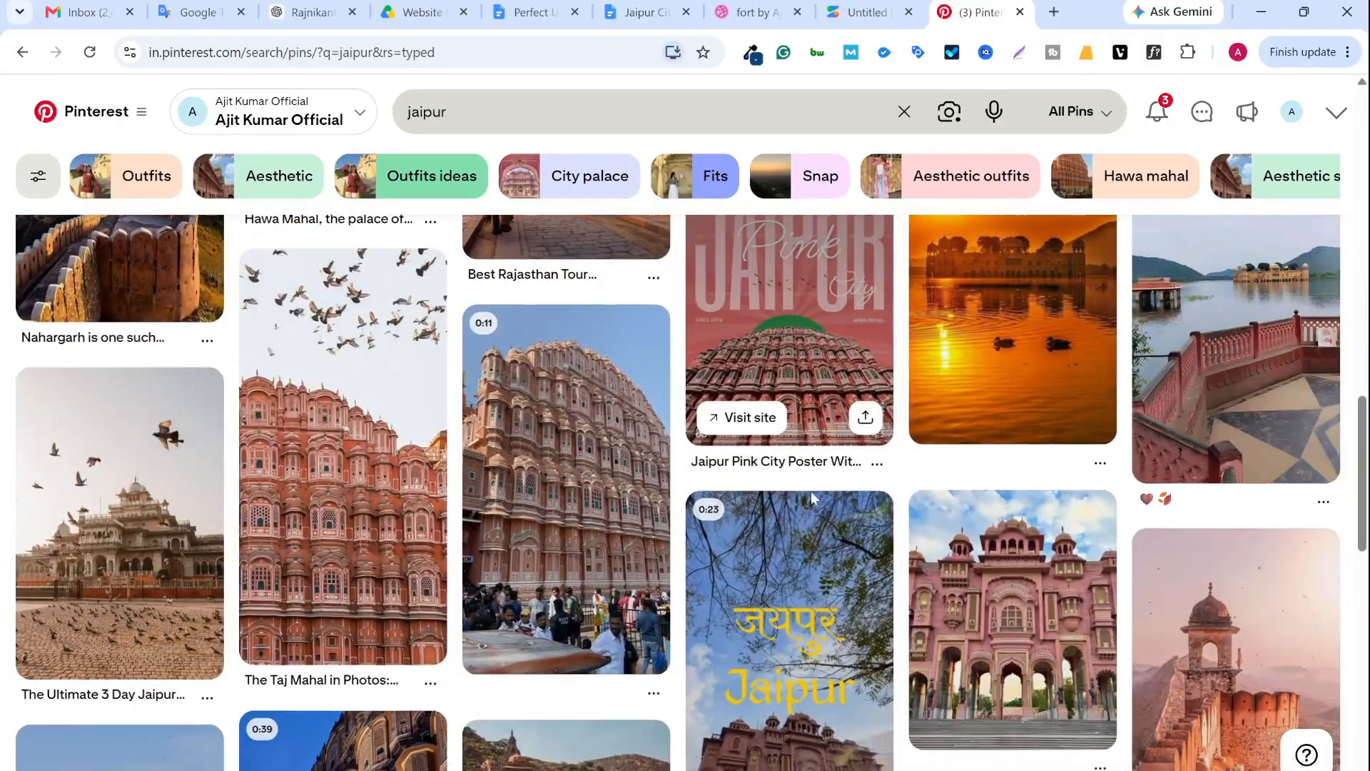
scroll(812, 499, "down", 4)
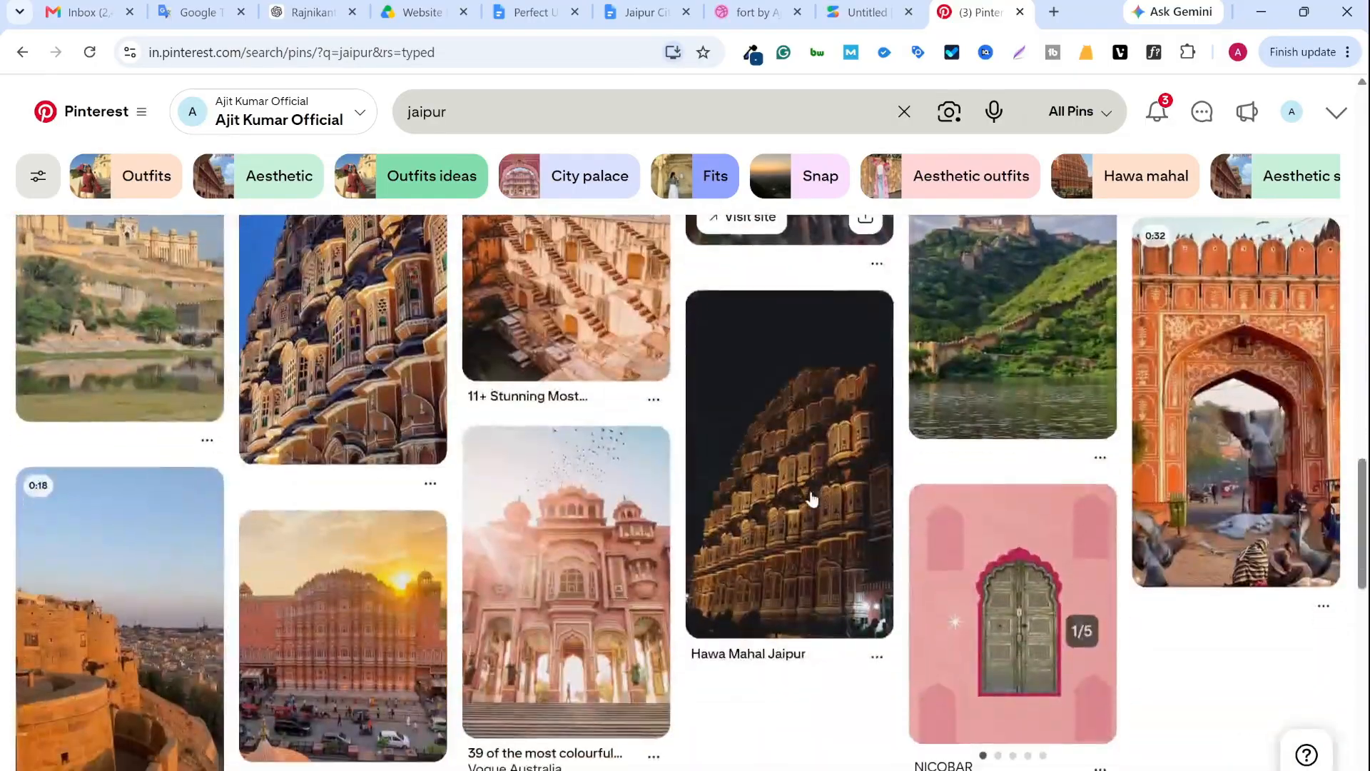
scroll(812, 499, "down", 5)
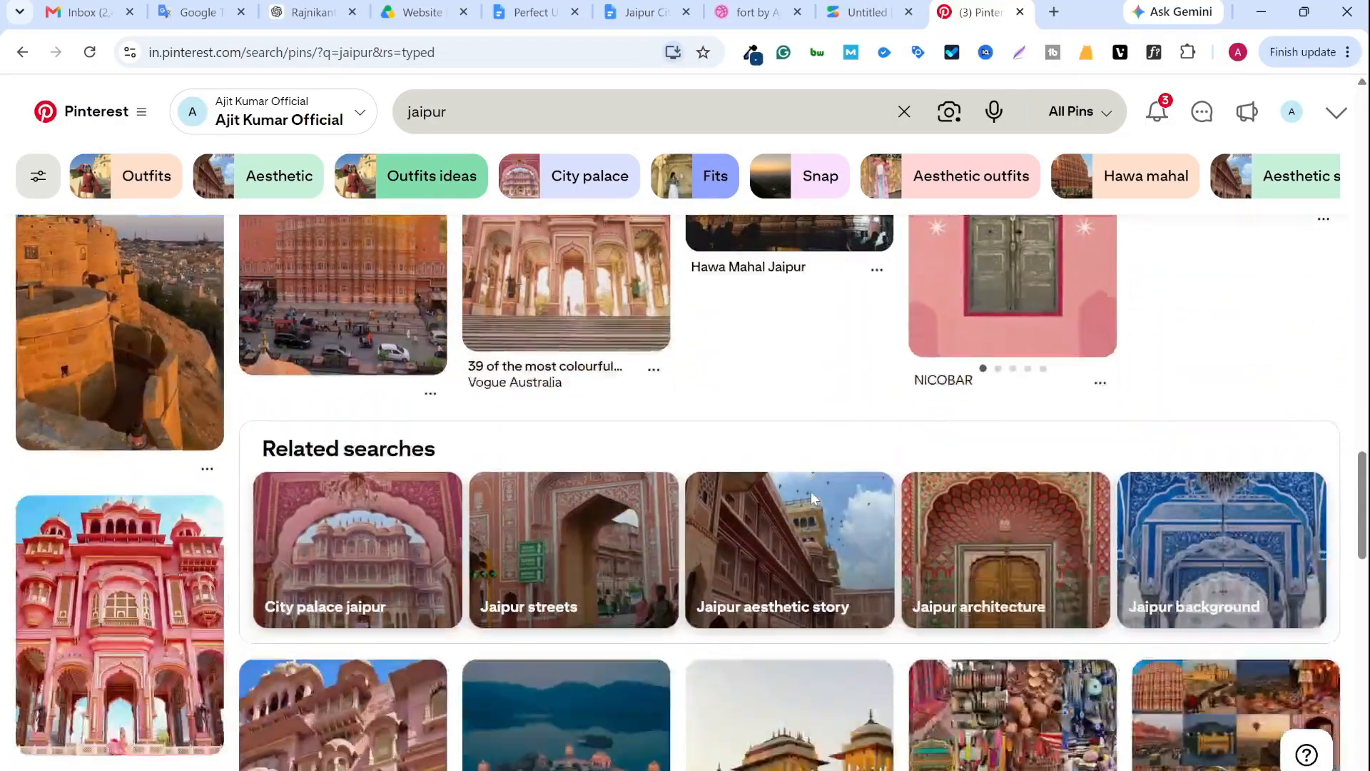
left_click(219, 503)
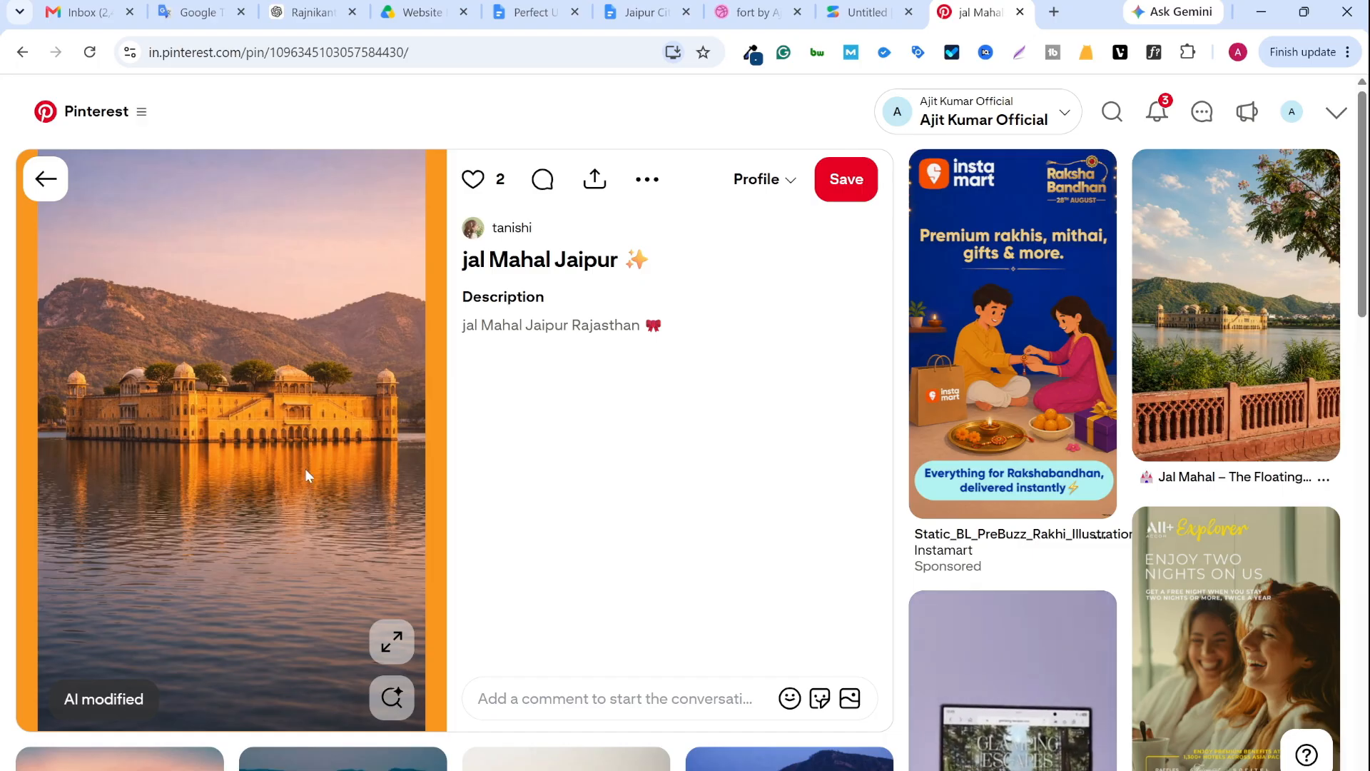
left_click(1222, 321)
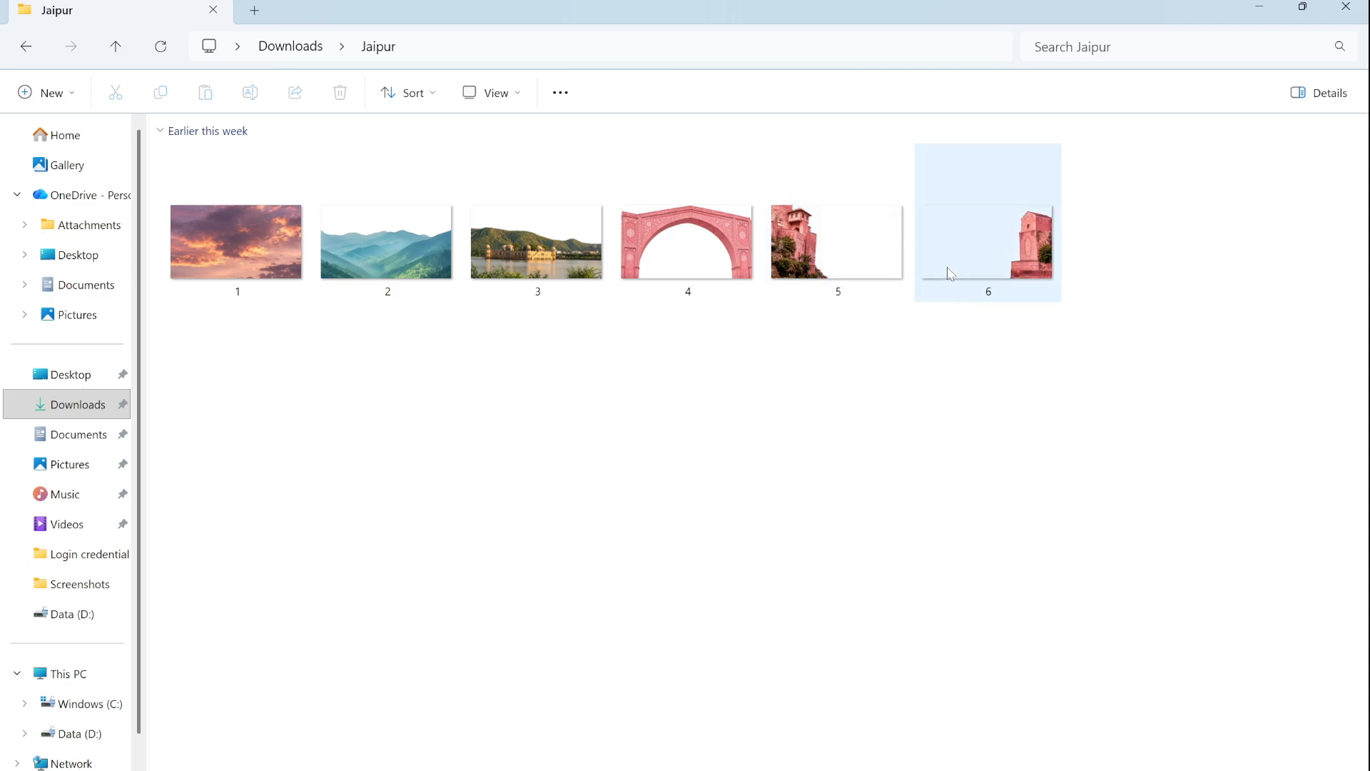
Look over the six numbered layer images in the Jaipur folder inside Downloads
mouse_move(1009, 268)
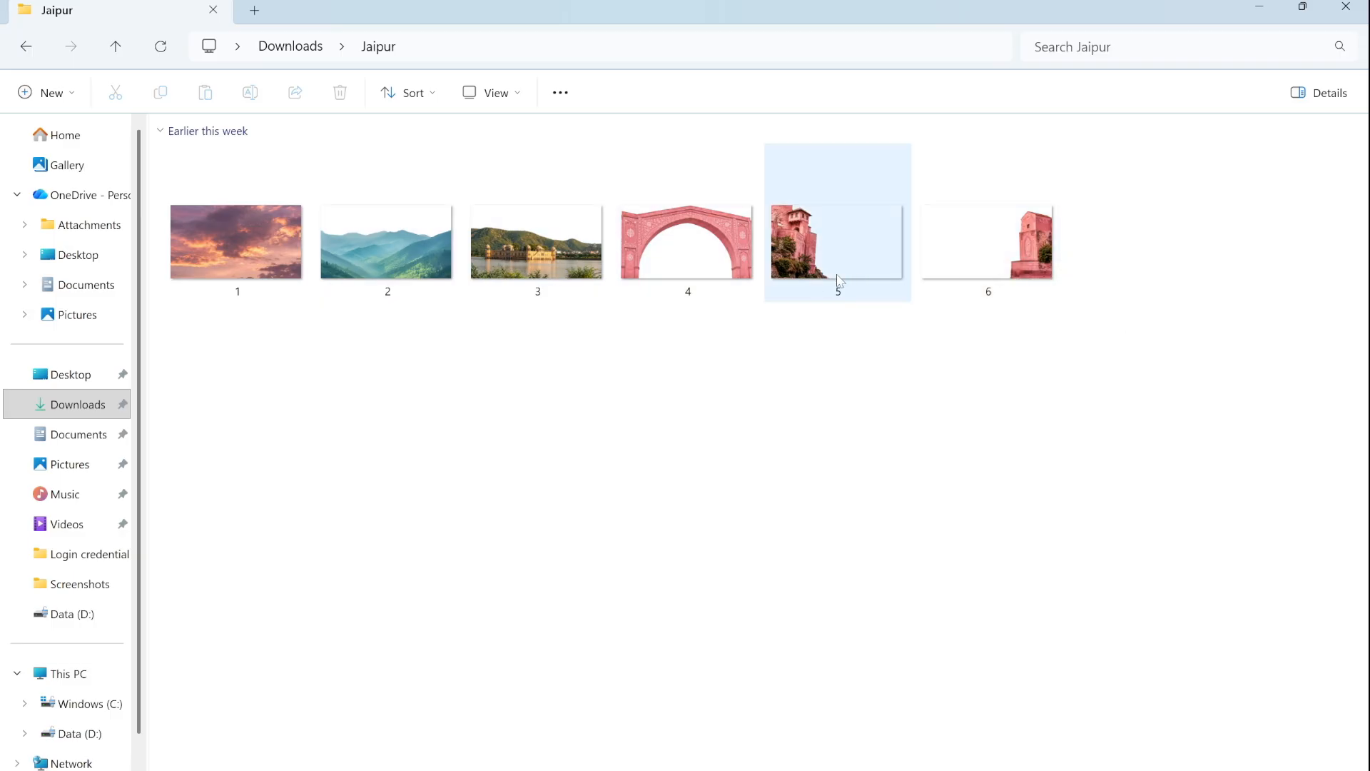
mouse_move(840, 279)
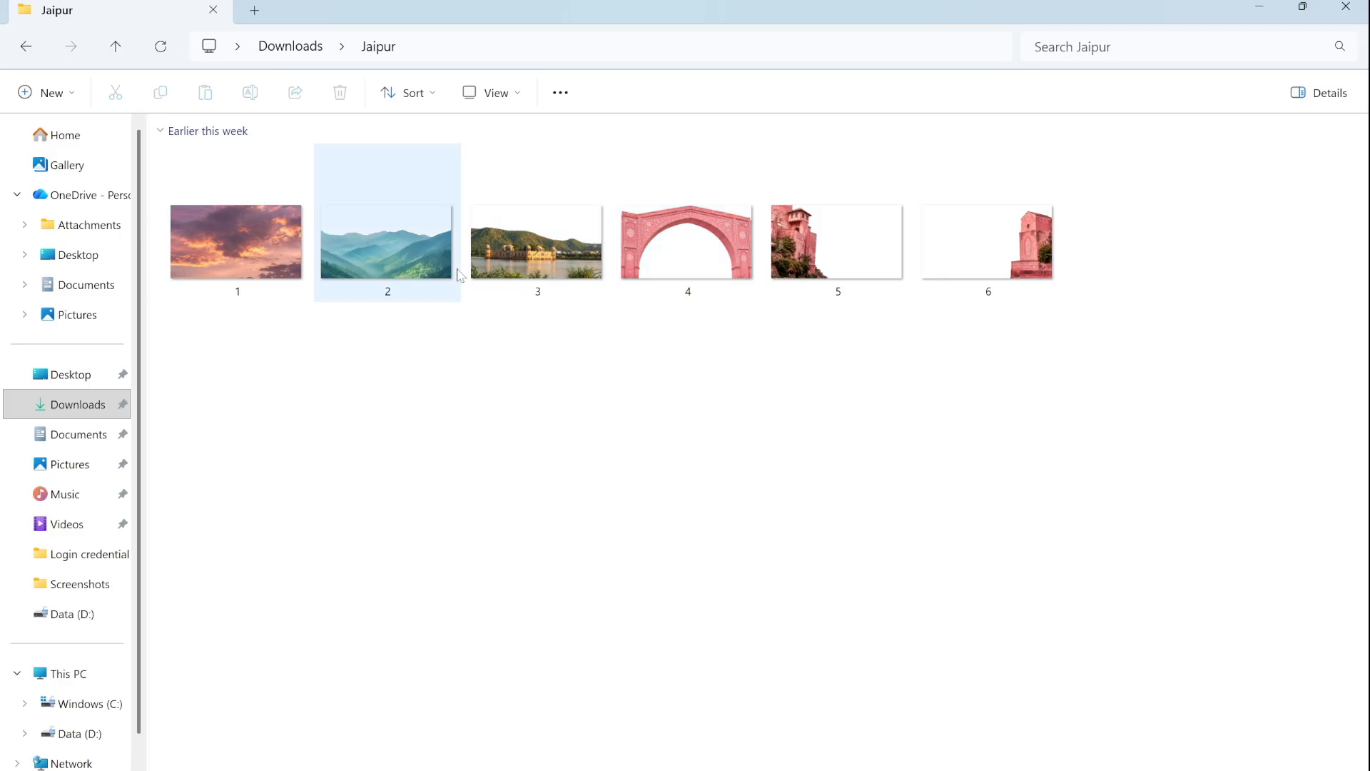
mouse_move(458, 275)
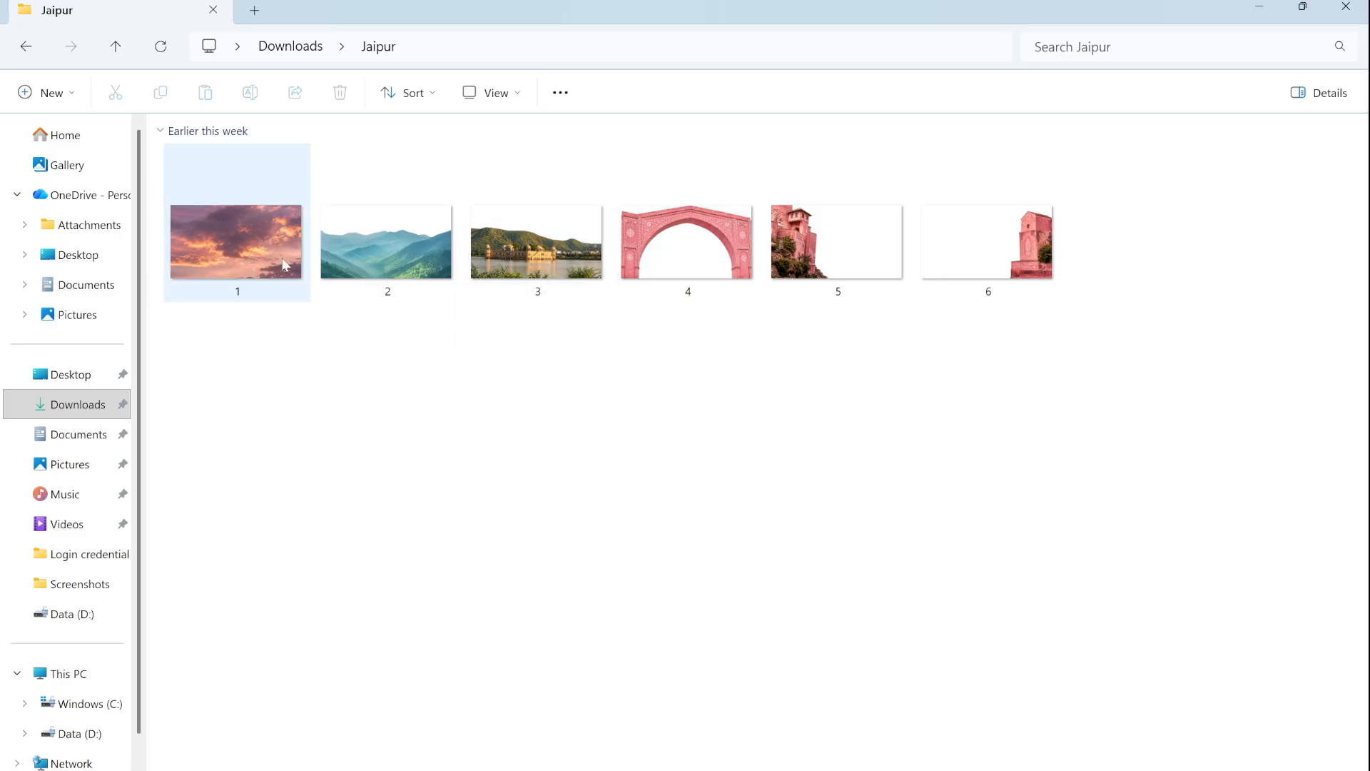
mouse_move(264, 259)
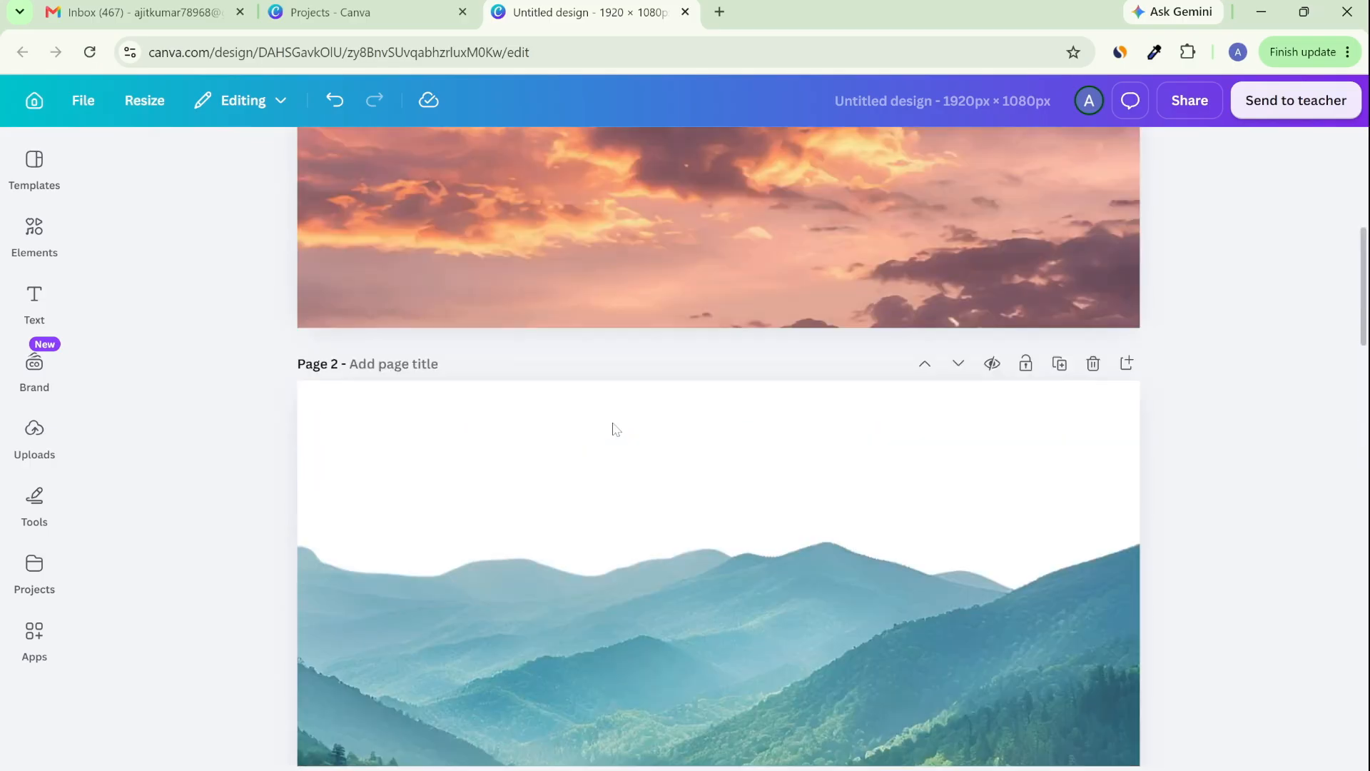
Switch to the 1920 × 1080 px Canva design, review layer pages 1 to 6 and open its sharing options
scroll(613, 428, "up", 5)
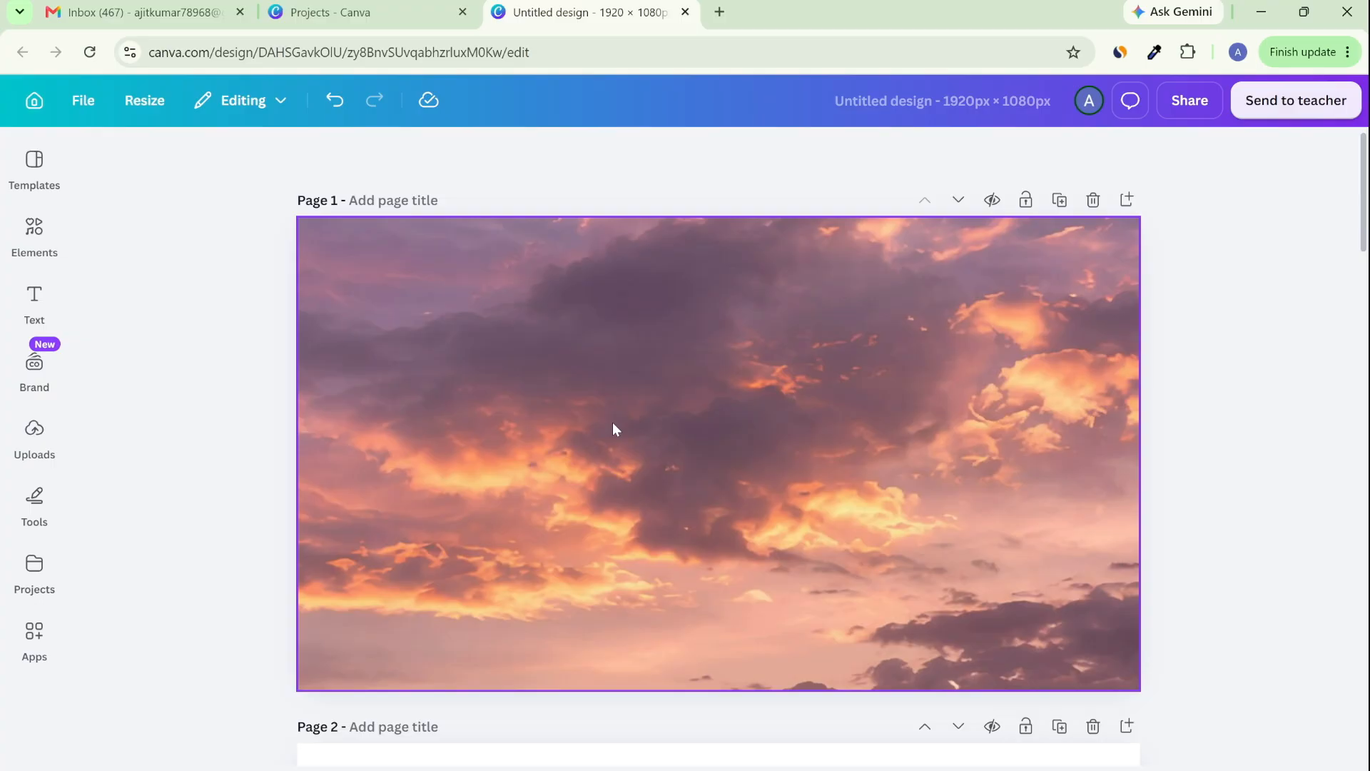
scroll(616, 429, "down", 6)
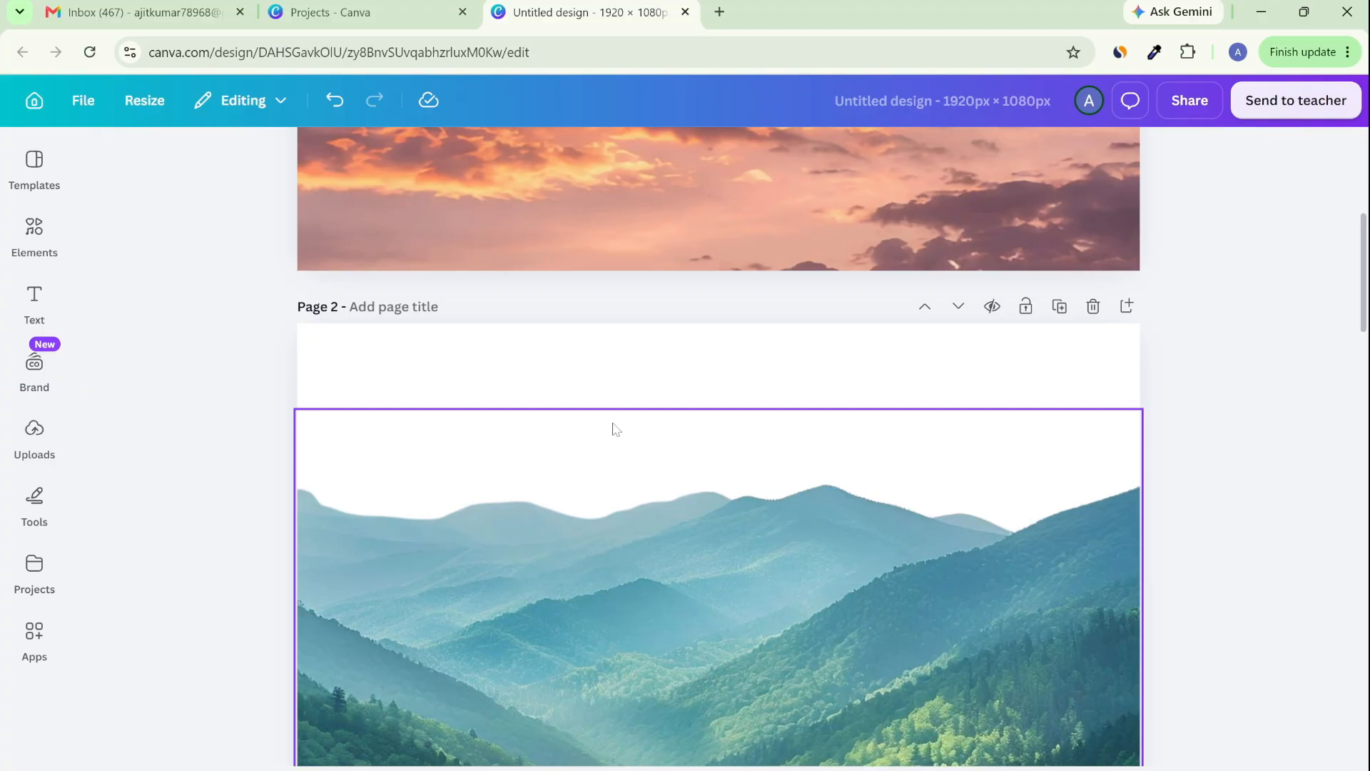
scroll(613, 424, "down", 2)
scroll(613, 424, "down", 3)
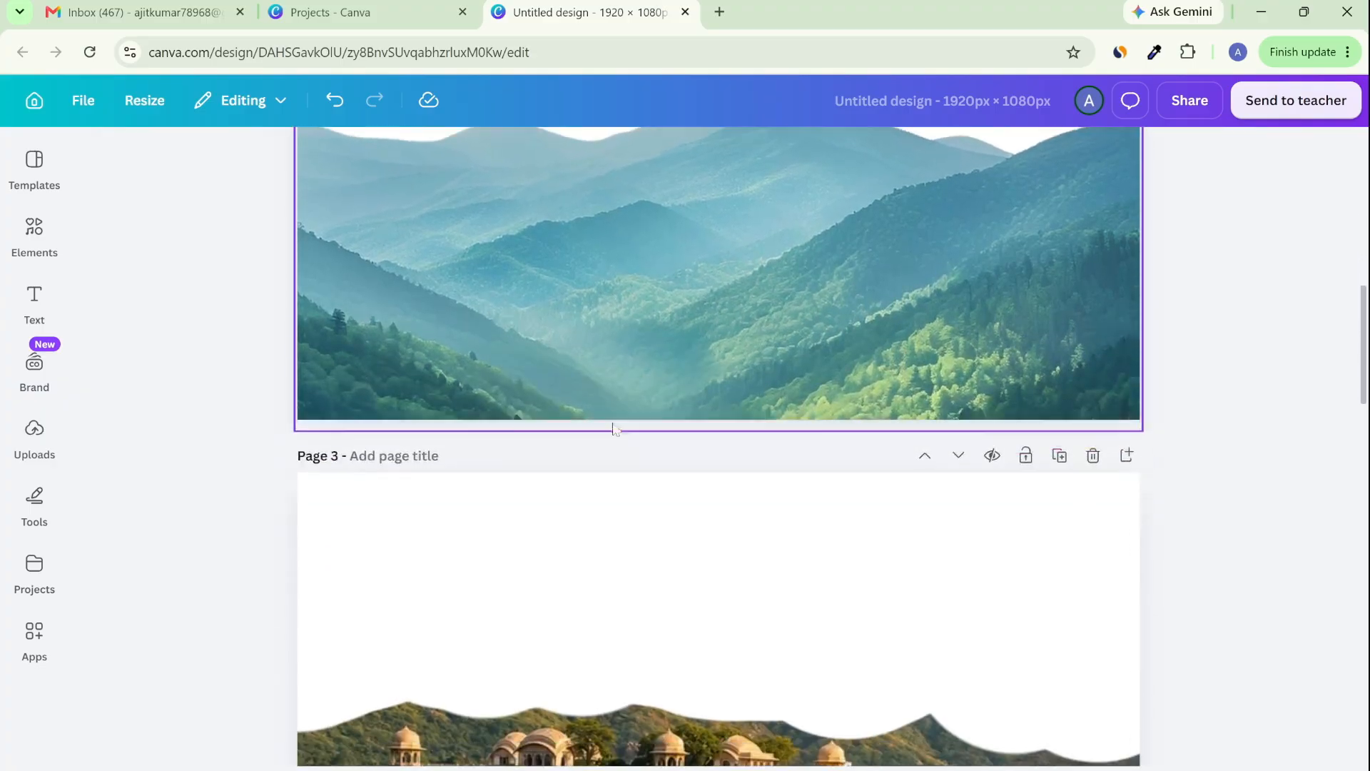
scroll(688, 577, "down", 6)
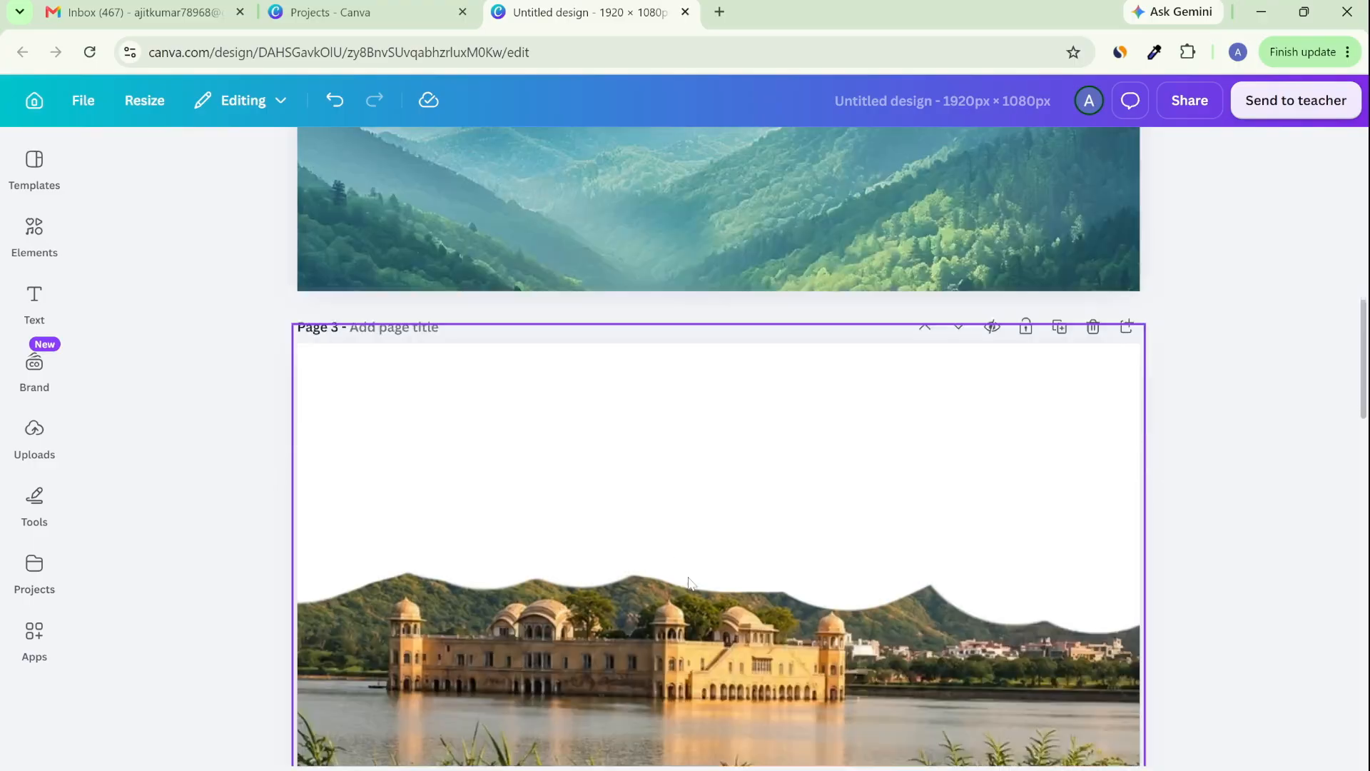
scroll(688, 577, "down", 3)
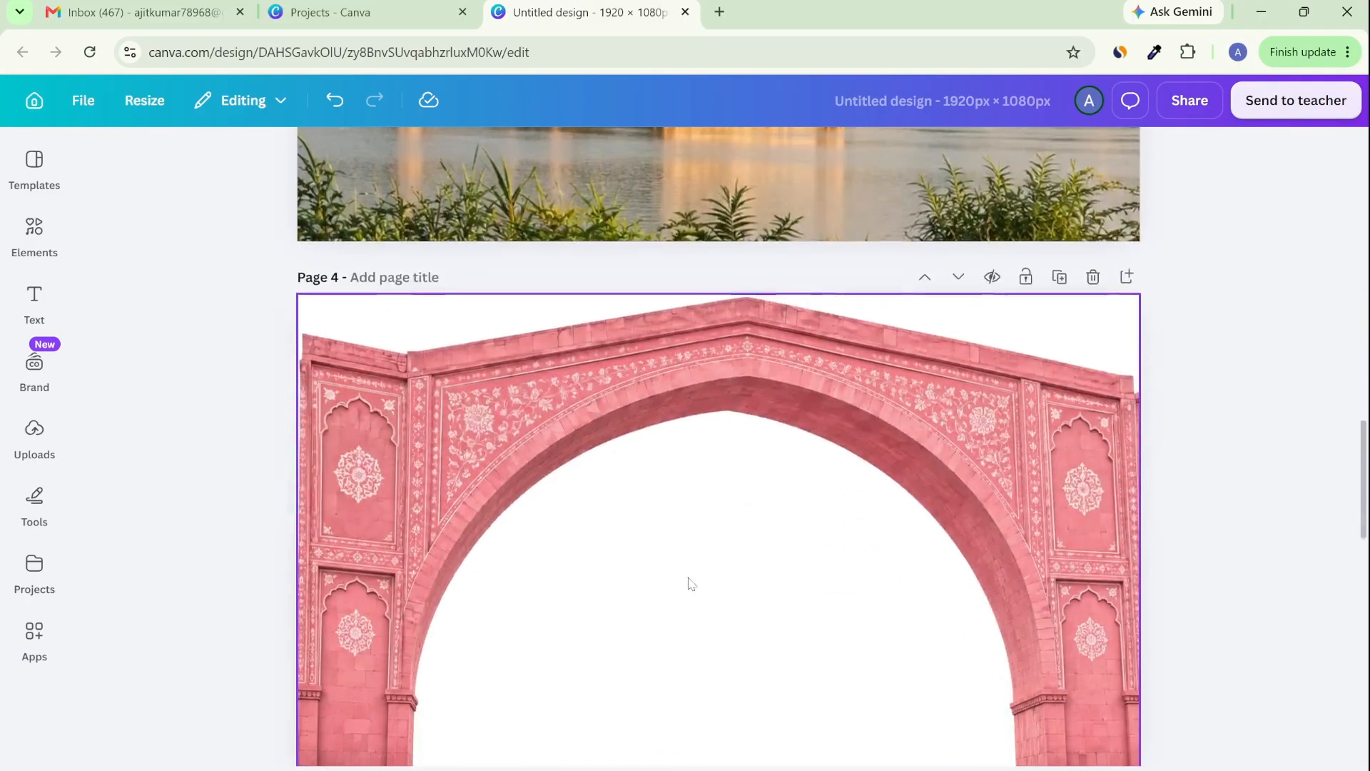
scroll(691, 584, "down", 14)
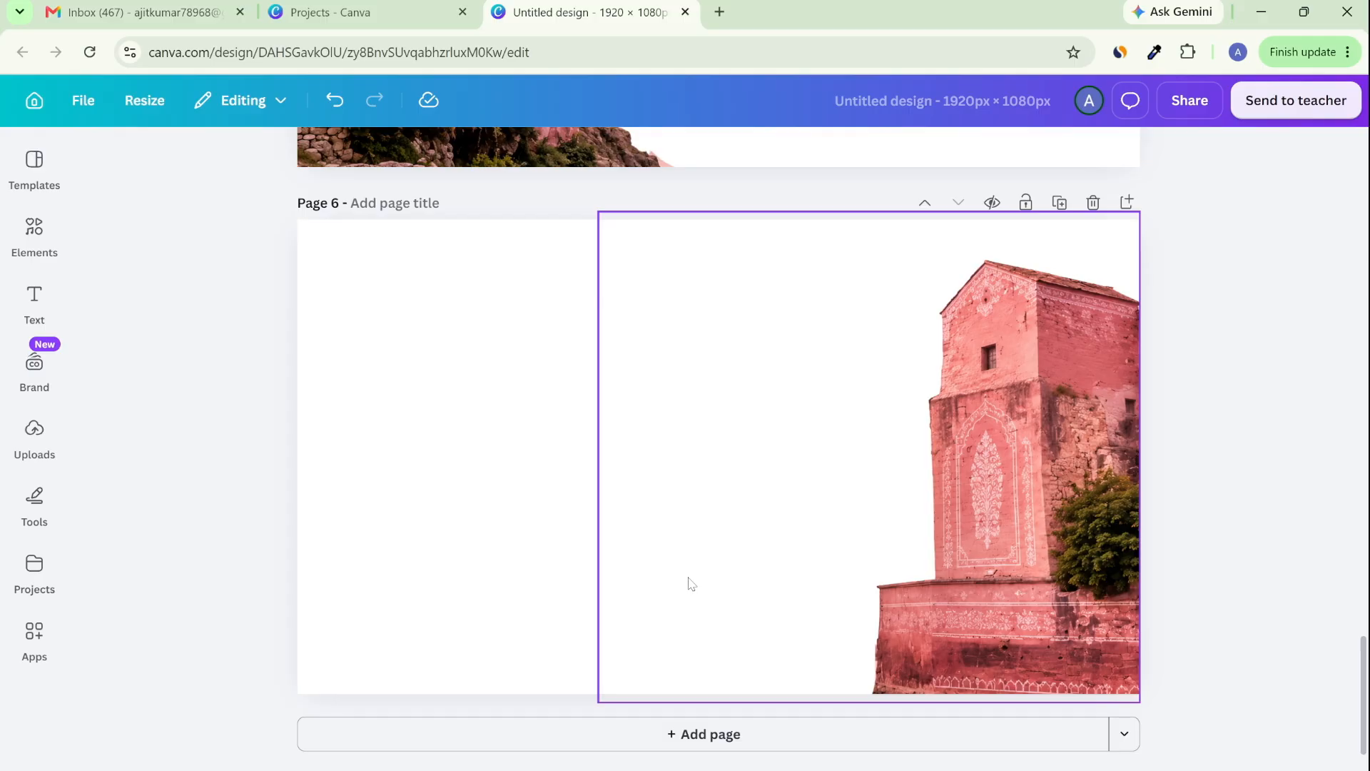
left_click(1194, 107)
left_click(1033, 537)
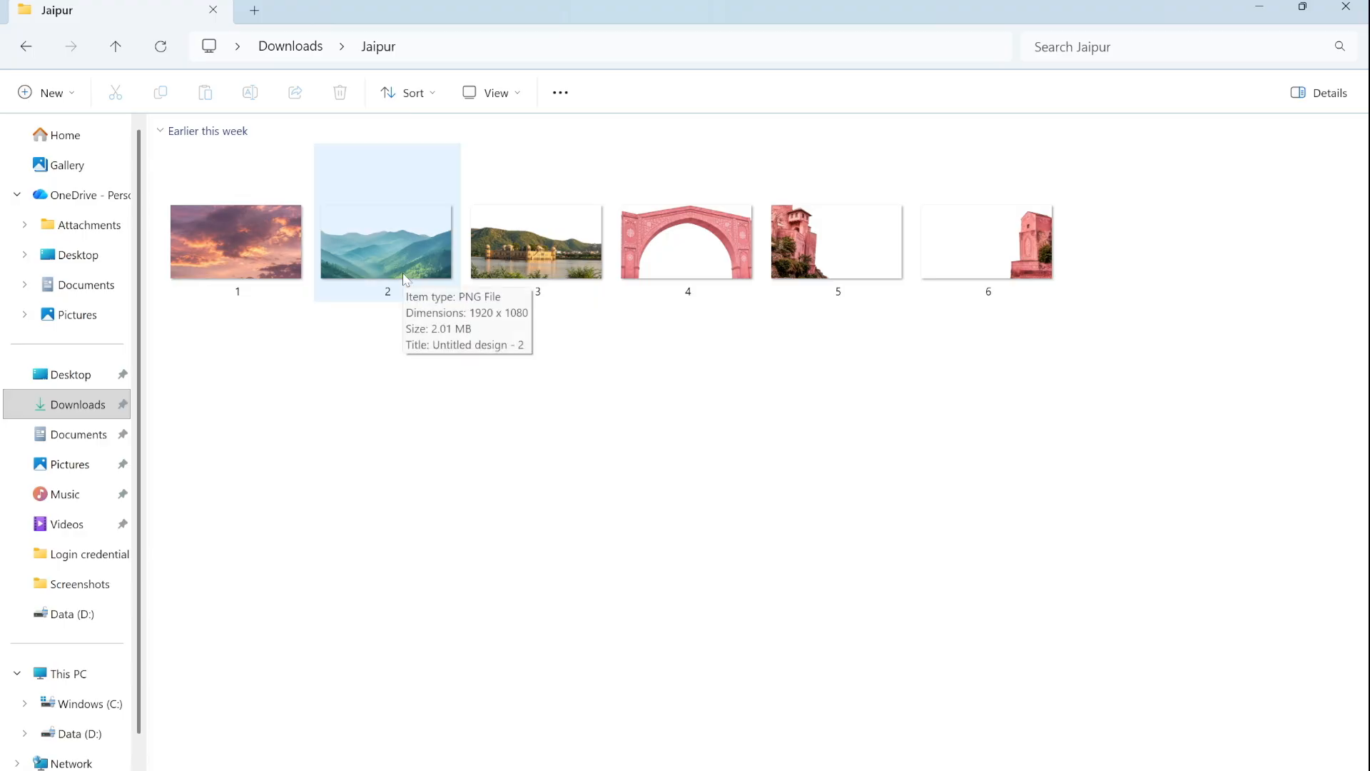
Preview 2.png and 4.png from the Jaipur folder to inspect their transparent backgrounds
double_click(393, 263)
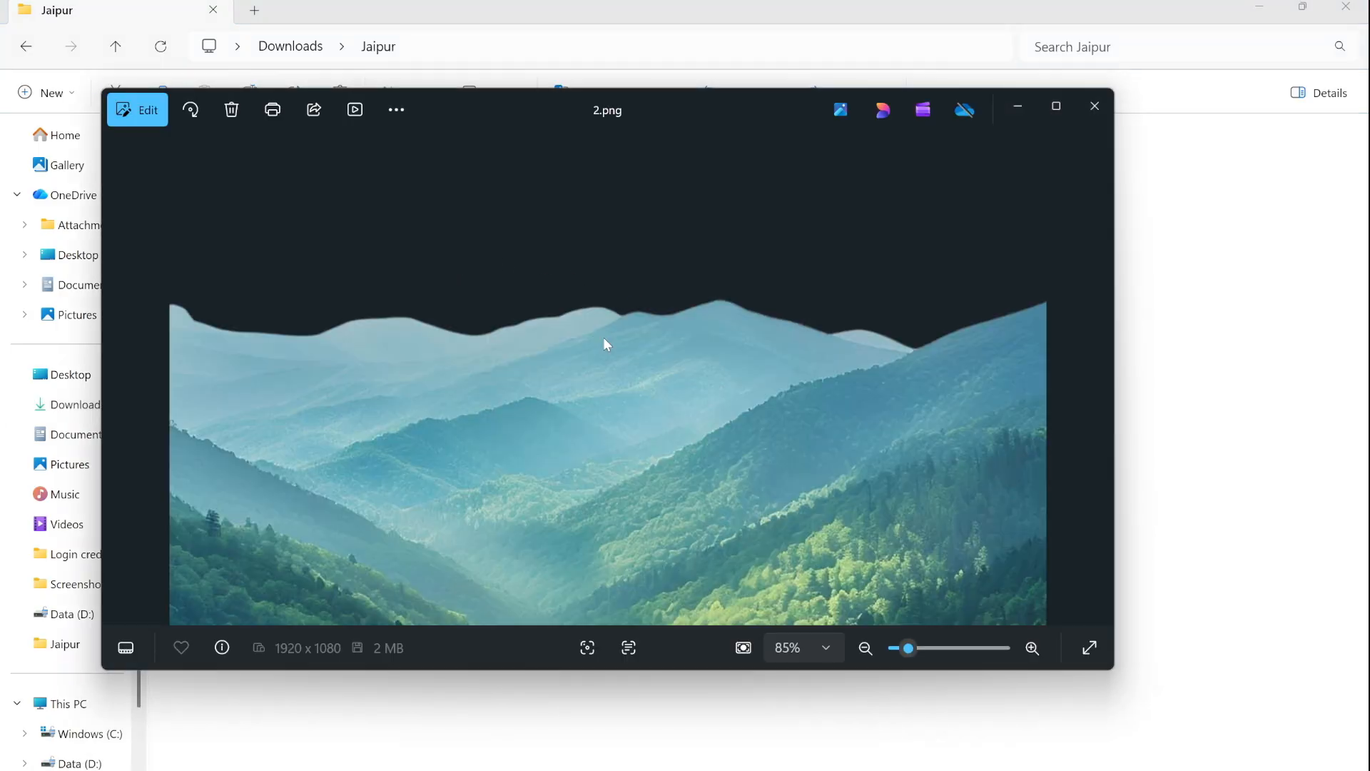
left_click(1098, 108)
left_click(733, 217)
double_click(734, 217)
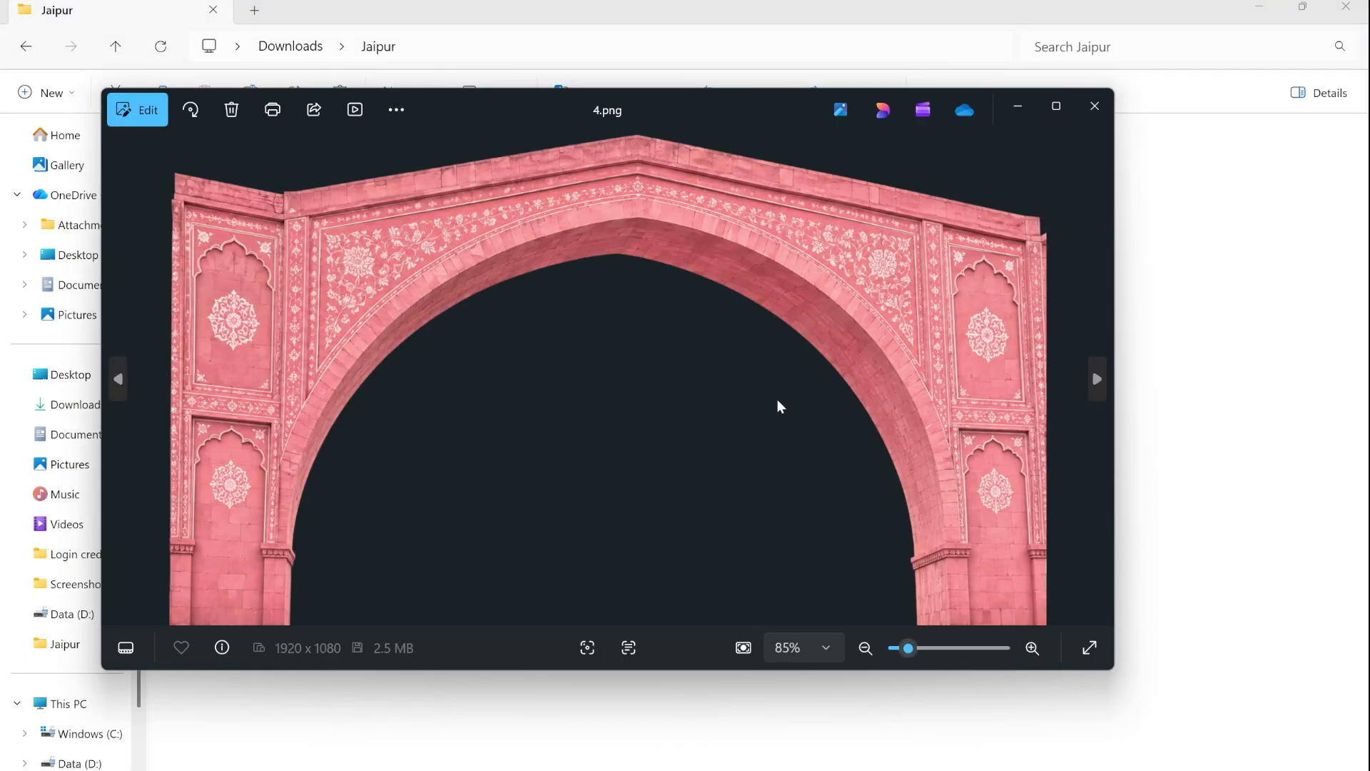
Close the 4.png preview and check layer images 6 and 5 in the Jaipur folder
left_click(1095, 109)
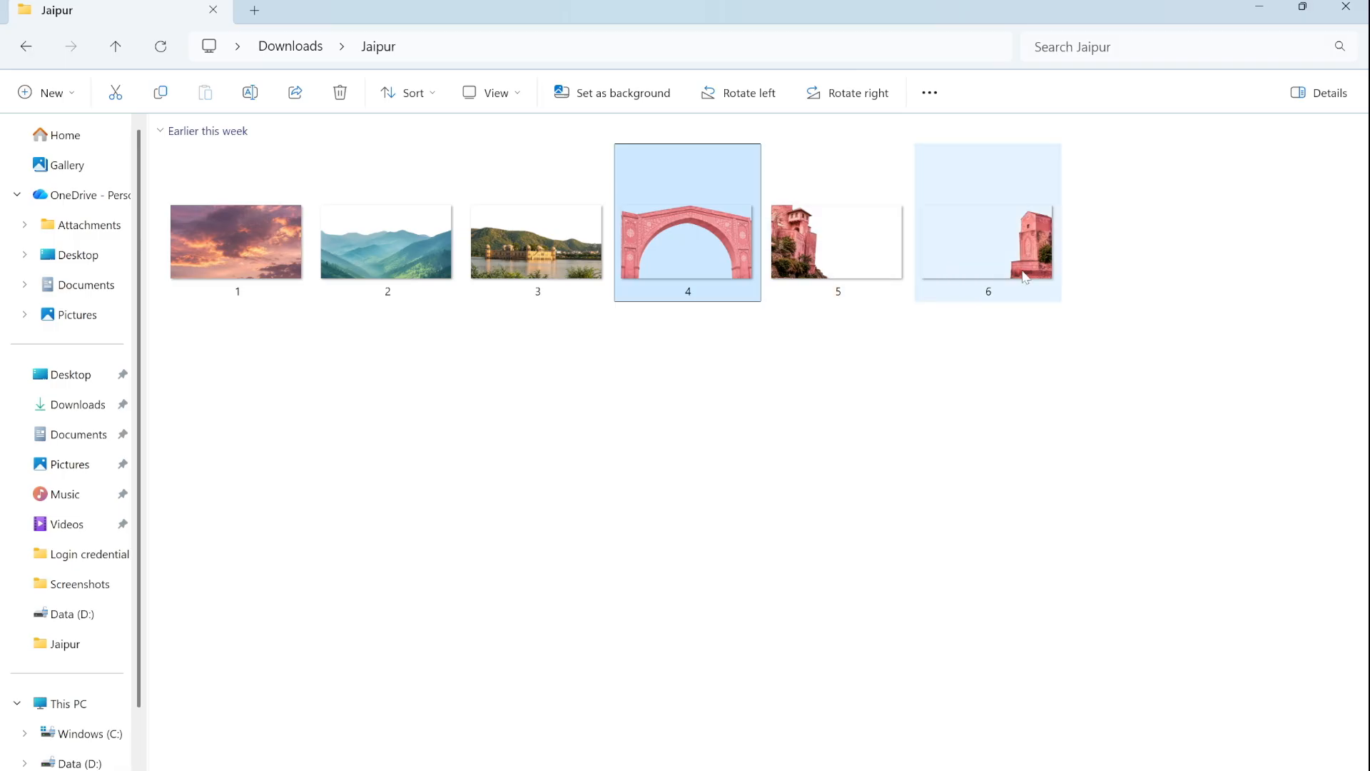
mouse_move(1024, 276)
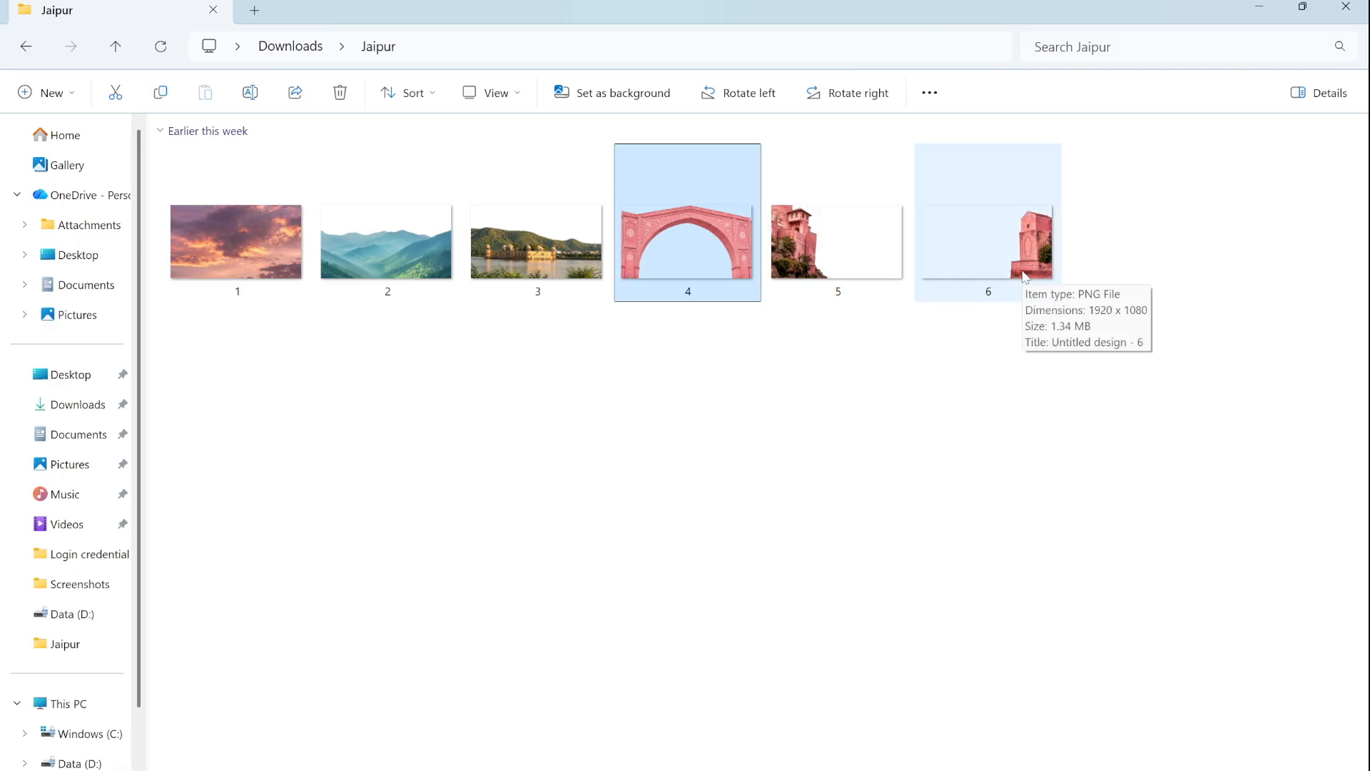
mouse_move(841, 261)
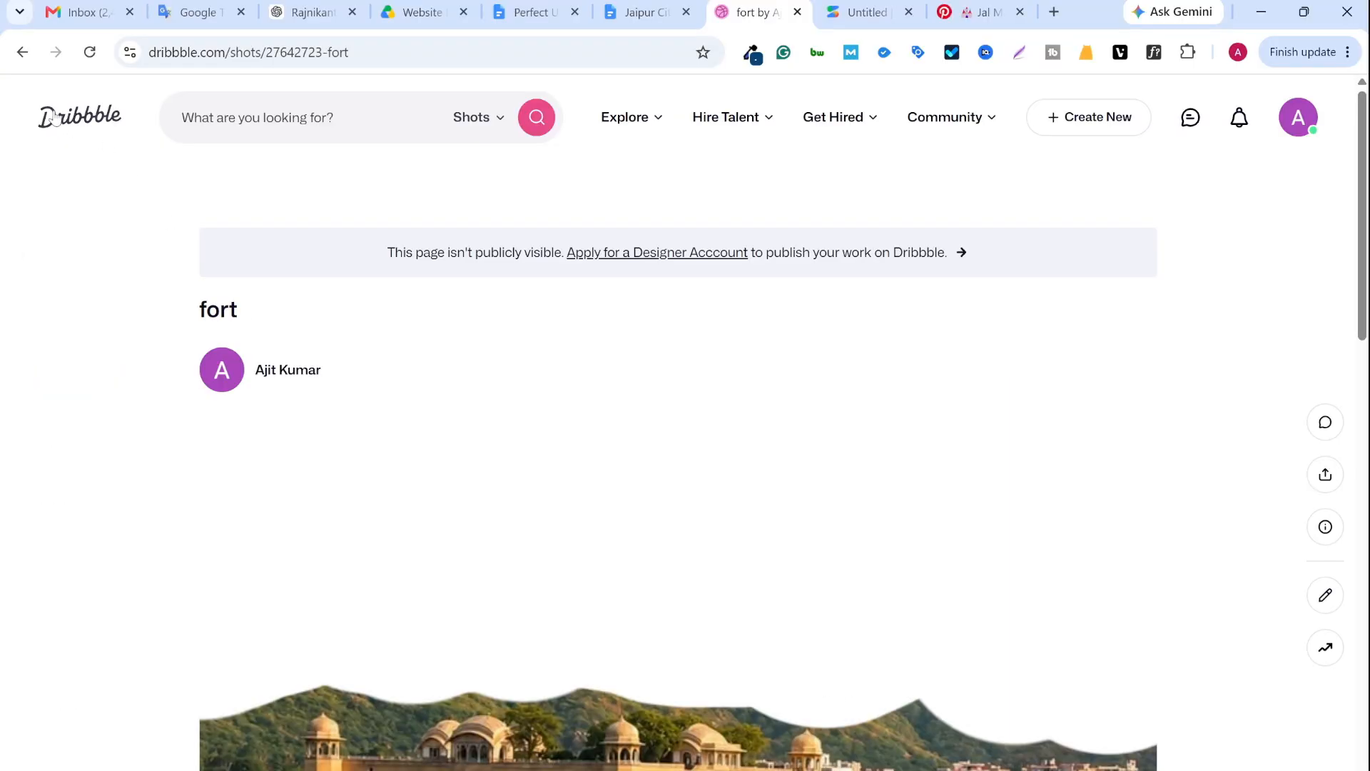
Switch to Dribbble, open the account's own profile, dismiss the Pro promotion and show its uploaded shots
left_click(55, 116)
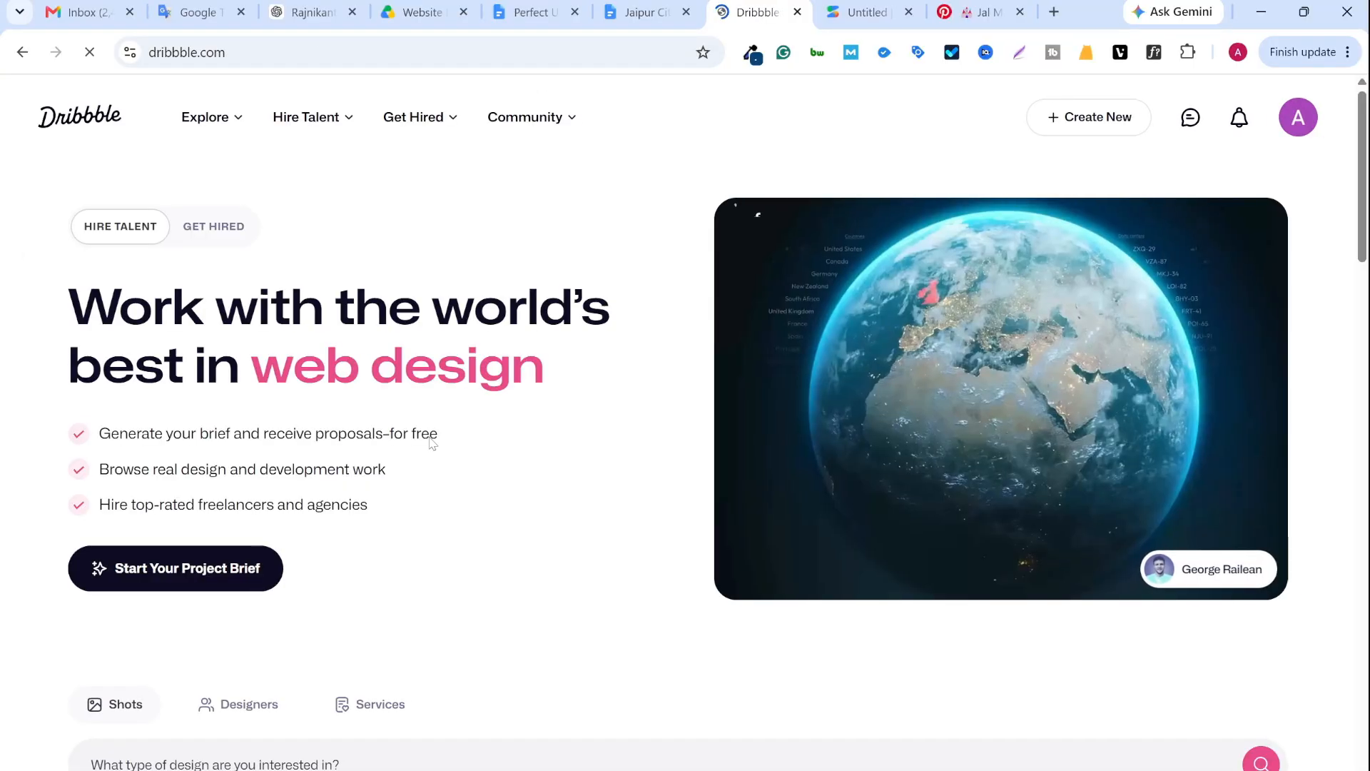
mouse_move(1299, 122)
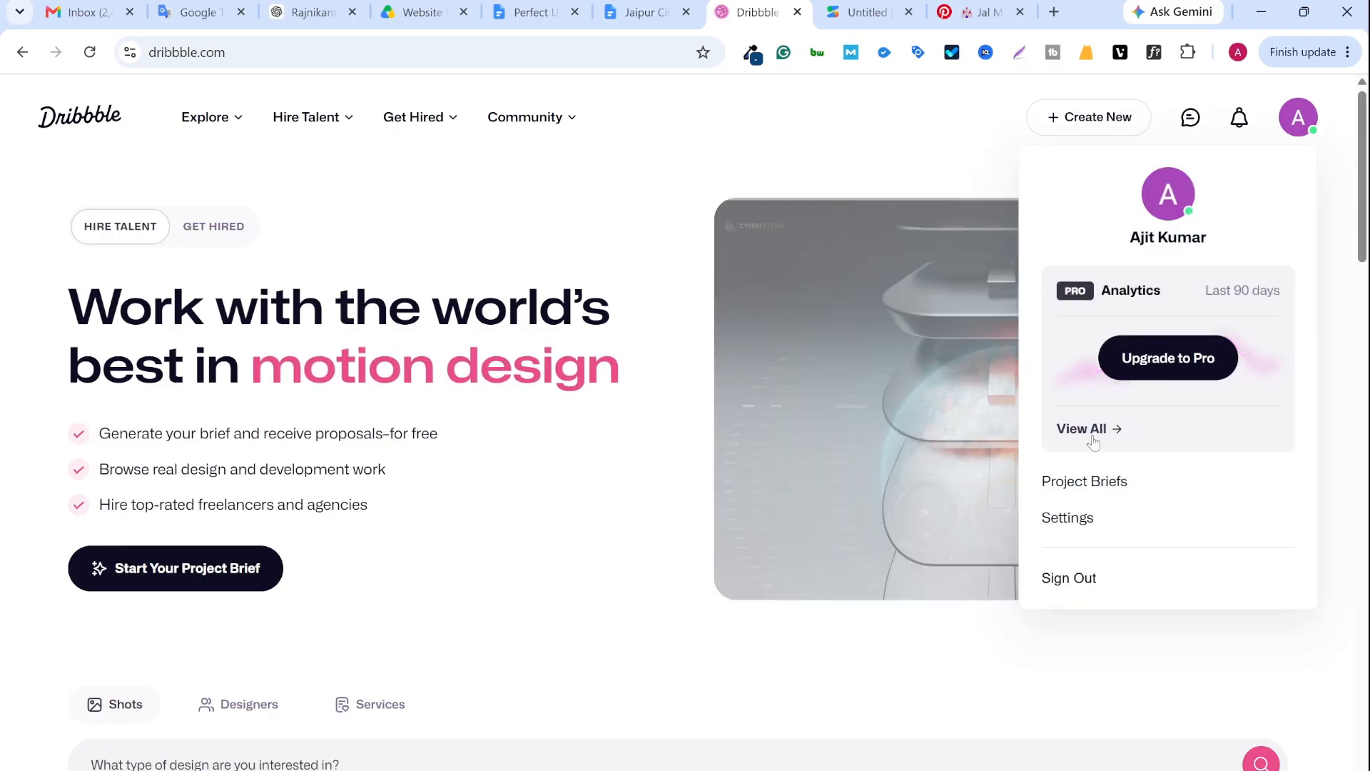
left_click(1113, 491)
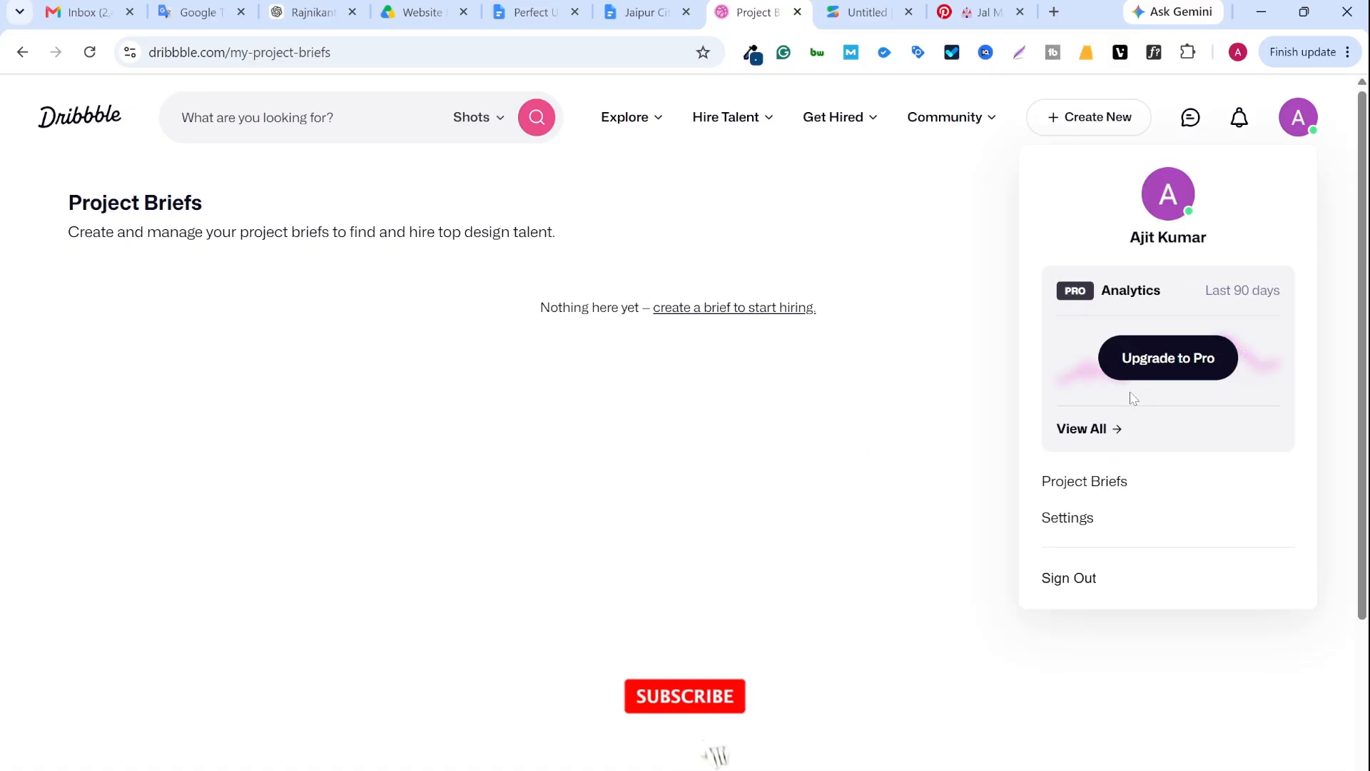
left_click(1085, 432)
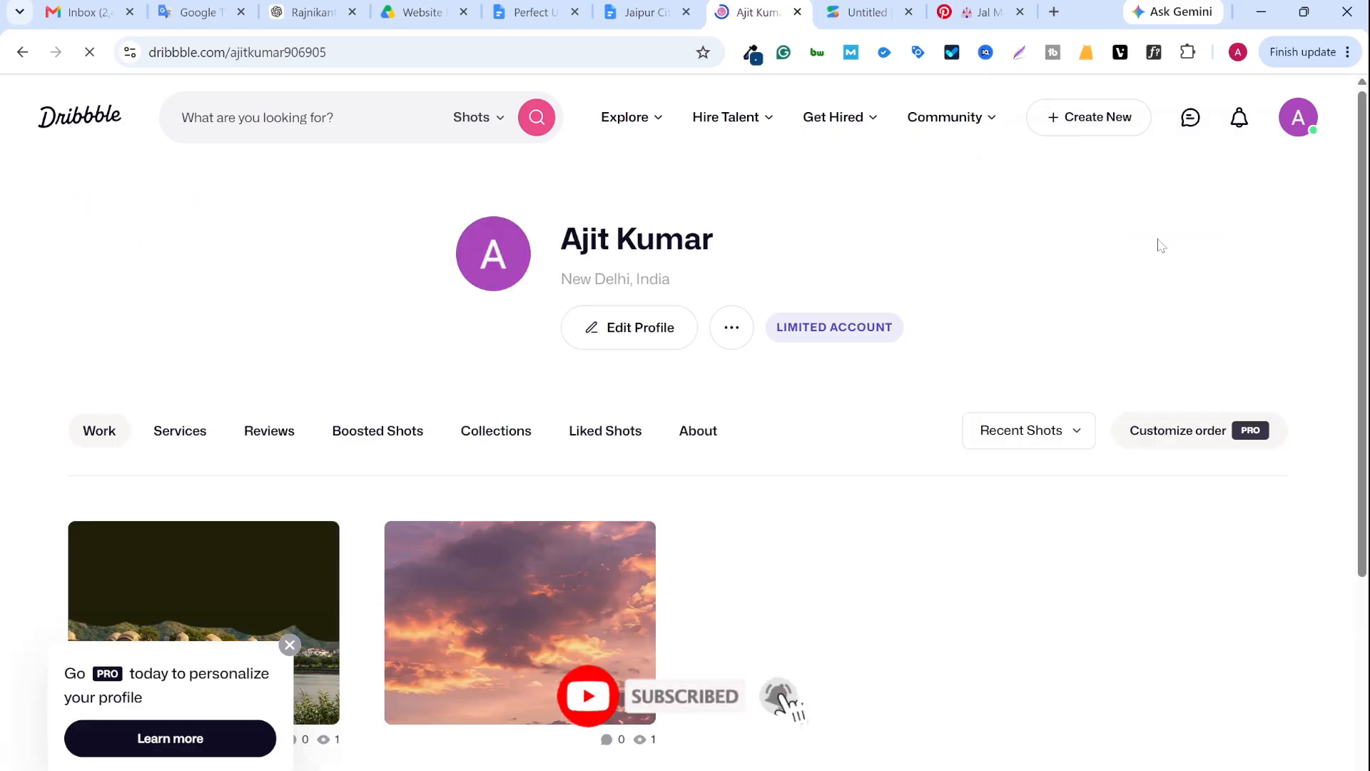
scroll(520, 566, "down", 3)
left_click(290, 644)
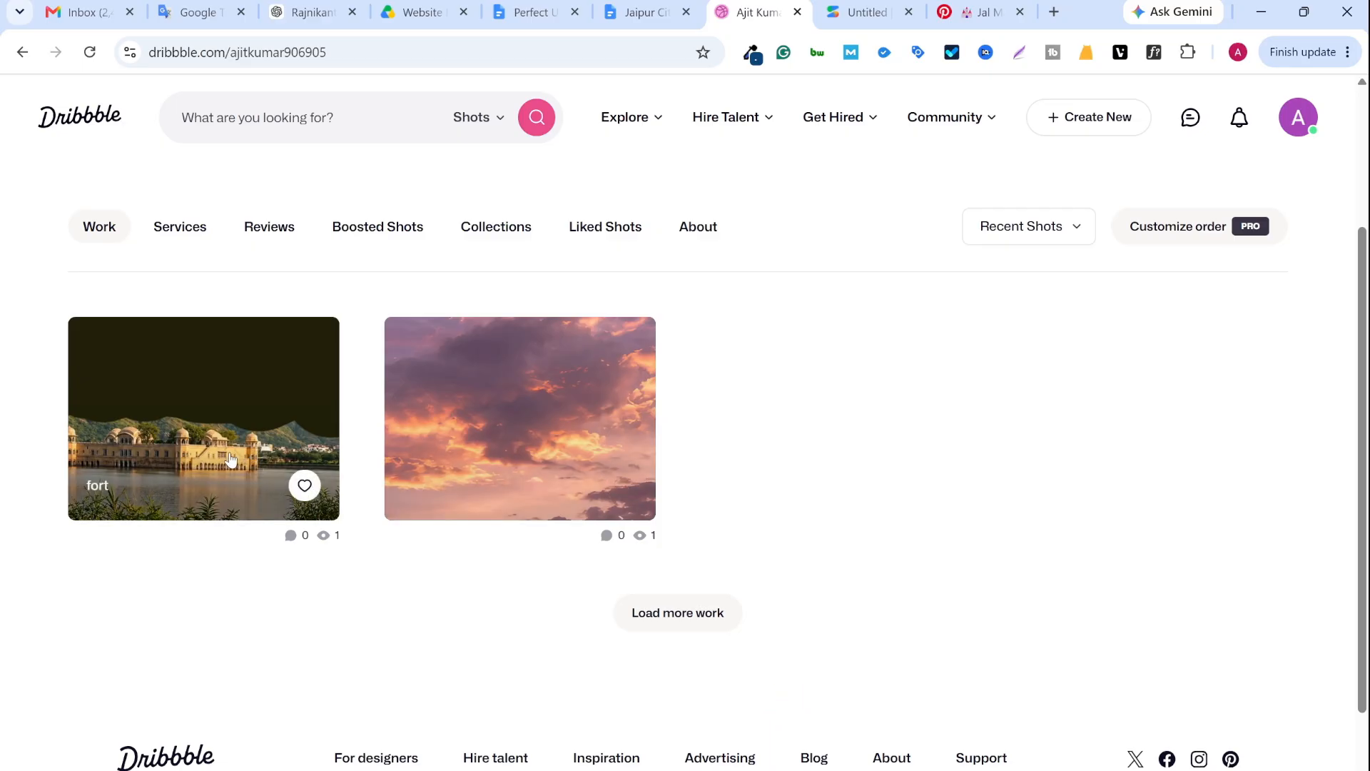
Open the Sky shot and review its uploaded layer images, from the sky and mountains to the pink fort towers
left_click(485, 460)
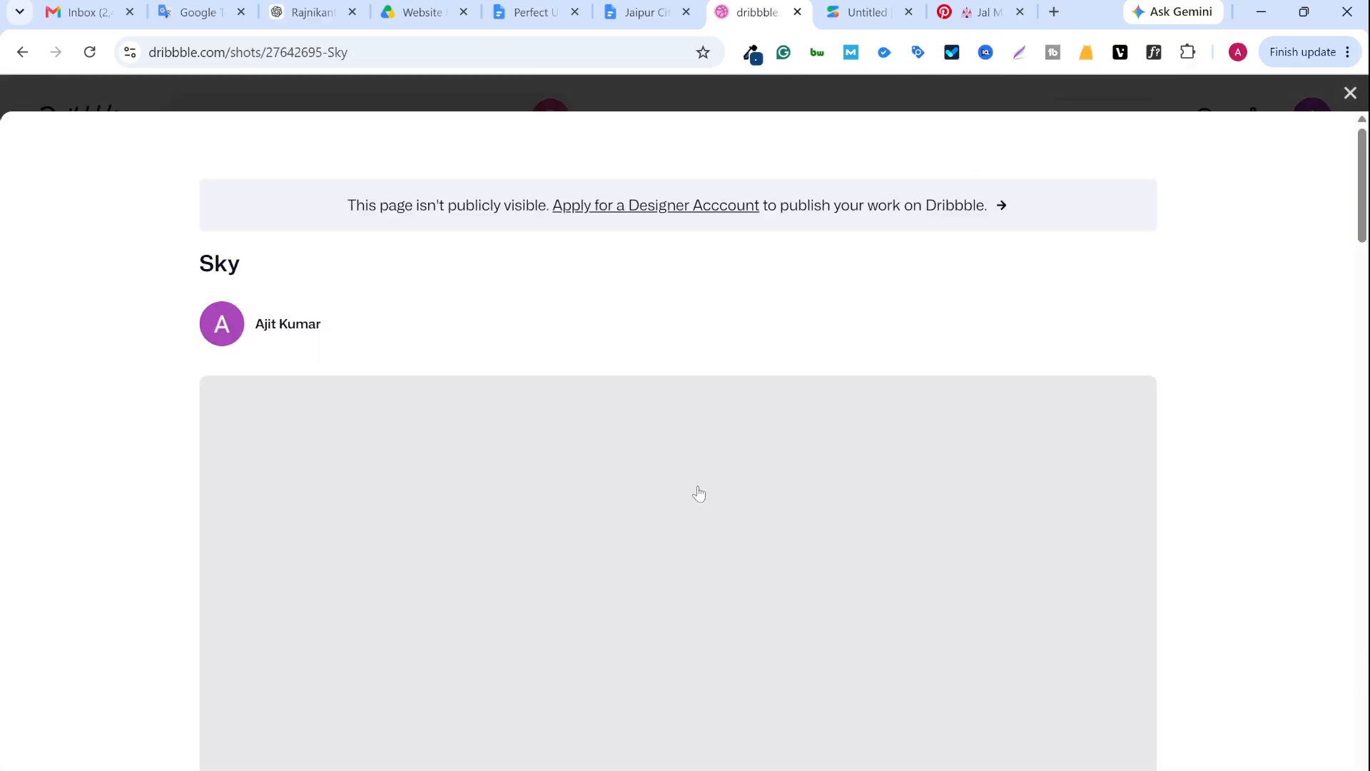
scroll(711, 478, "down", 3)
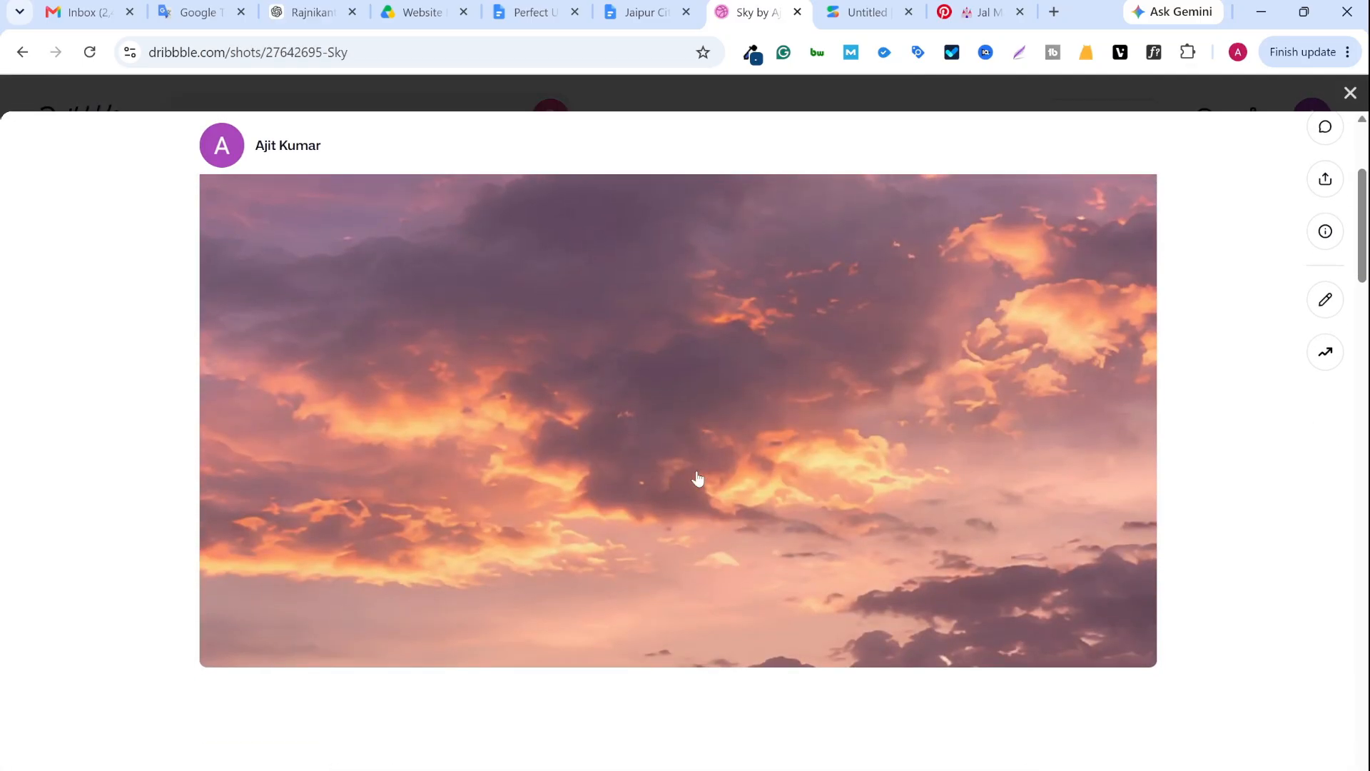
scroll(705, 491, "down", 6)
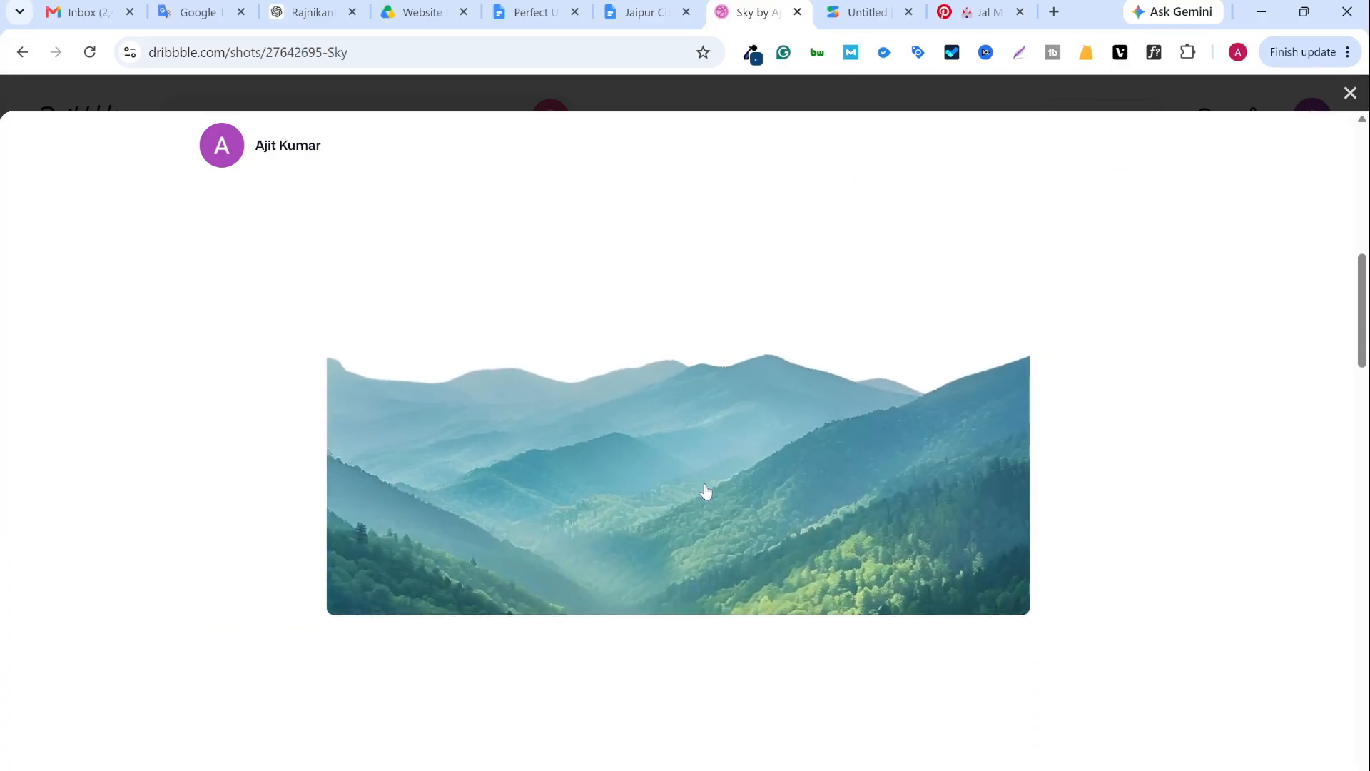
scroll(715, 526, "down", 9)
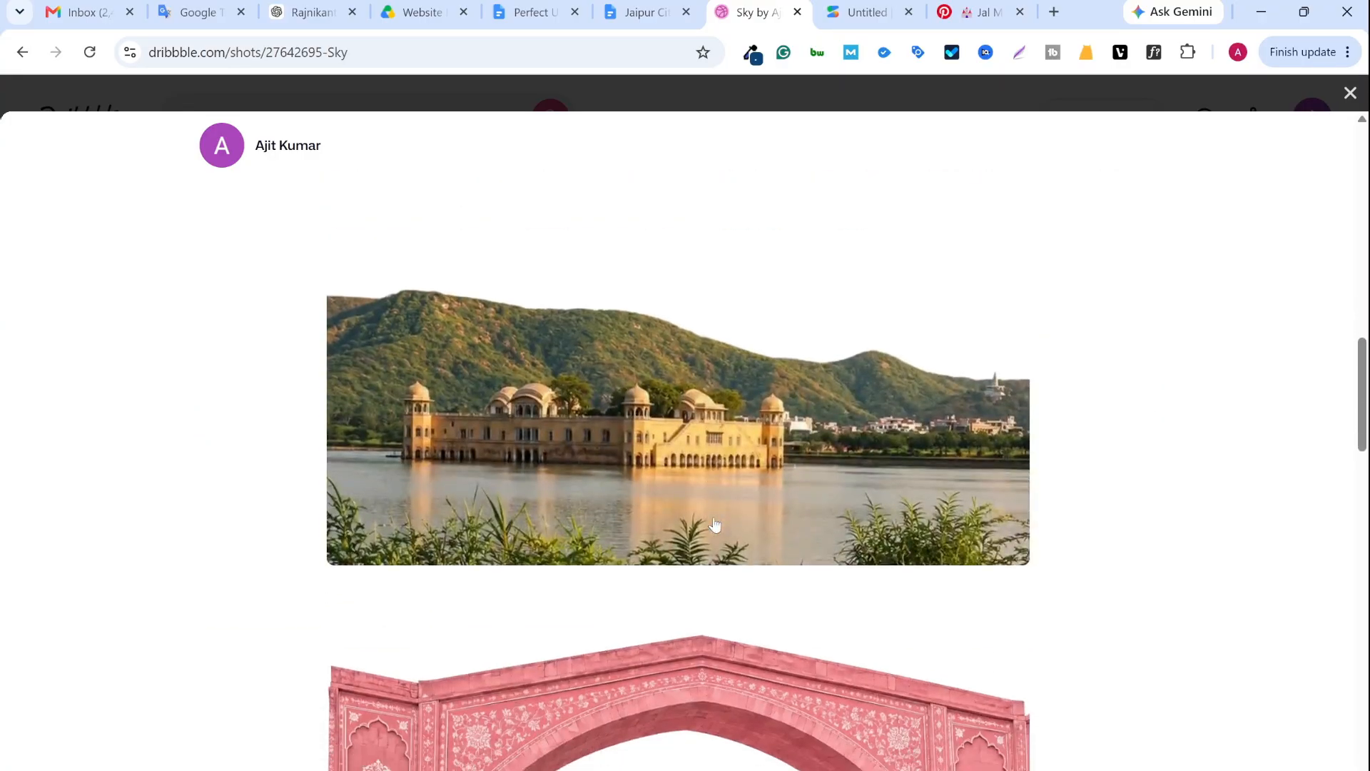
scroll(715, 525, "up", 4)
scroll(768, 435, "down", 5)
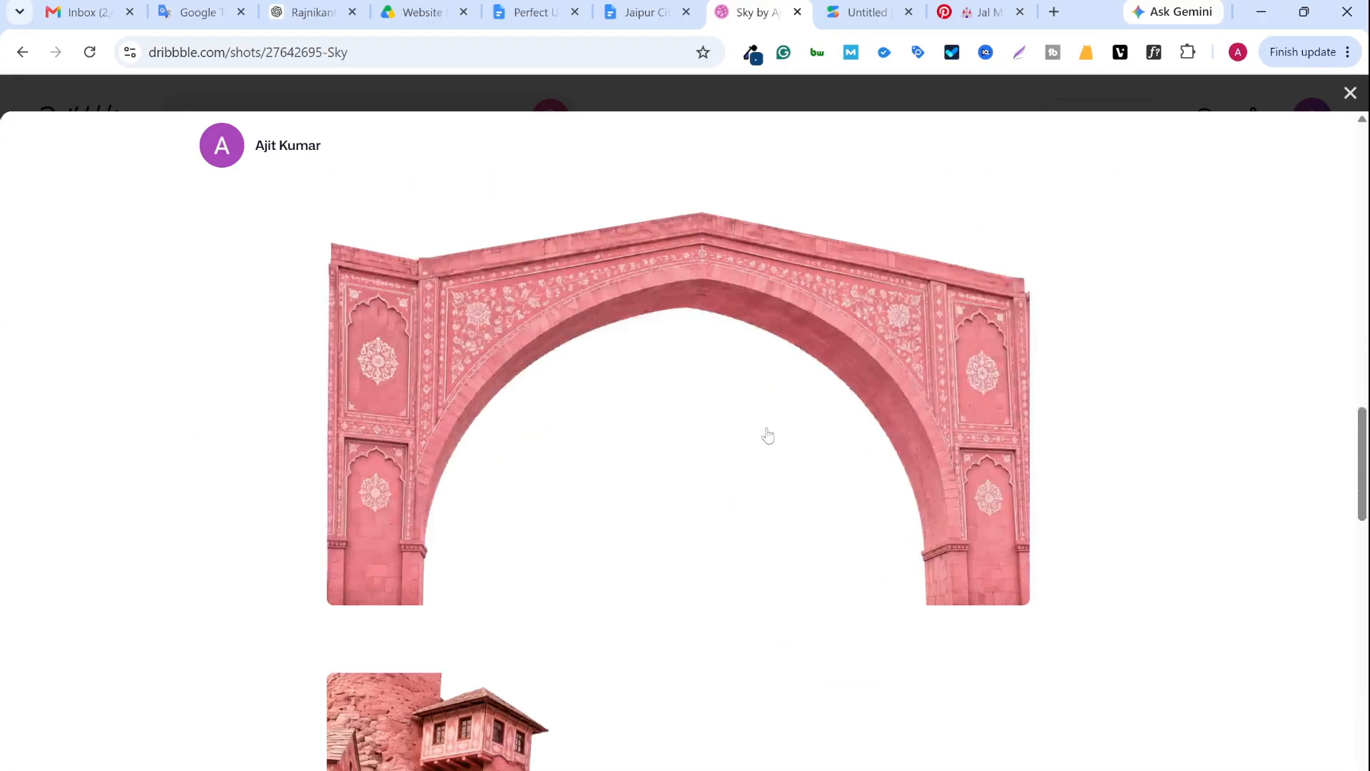
scroll(650, 510, "down", 5)
scroll(653, 519, "down", 4)
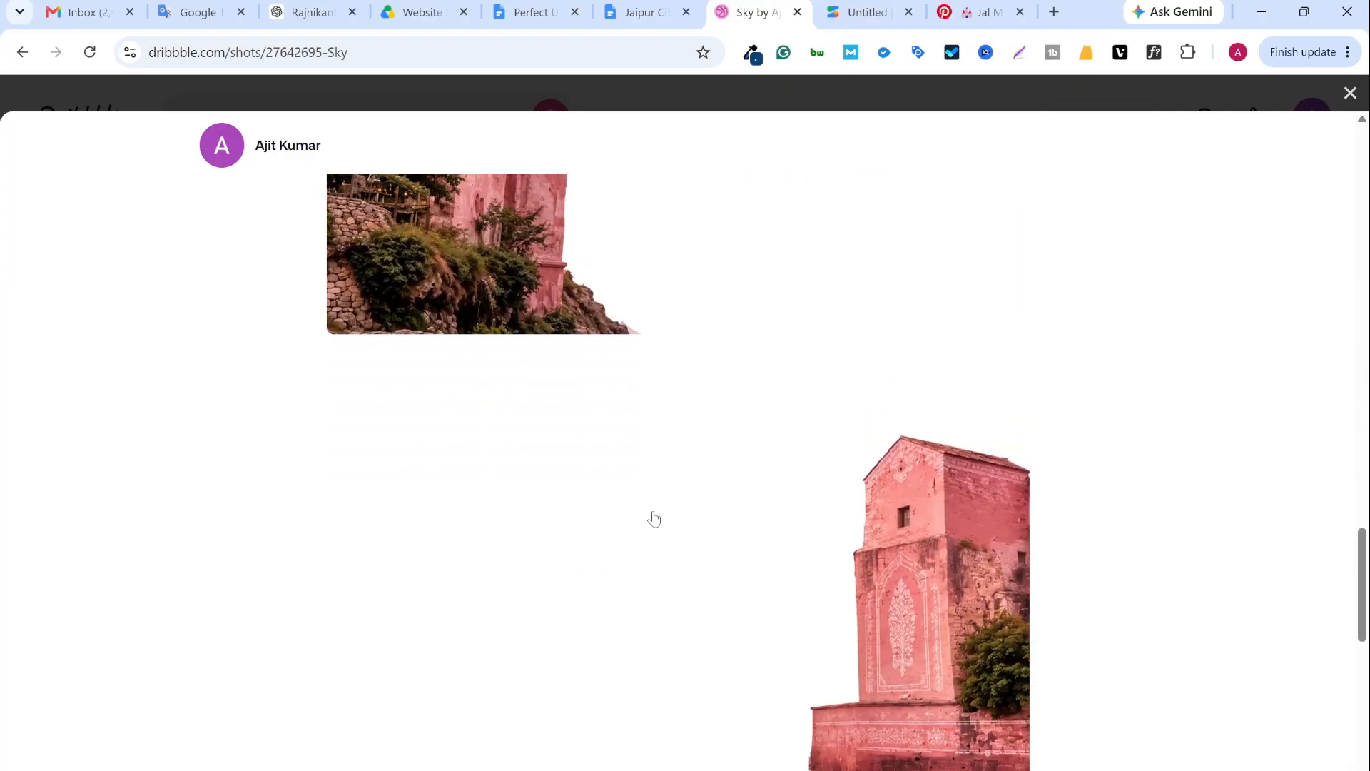
scroll(654, 519, "down", 1)
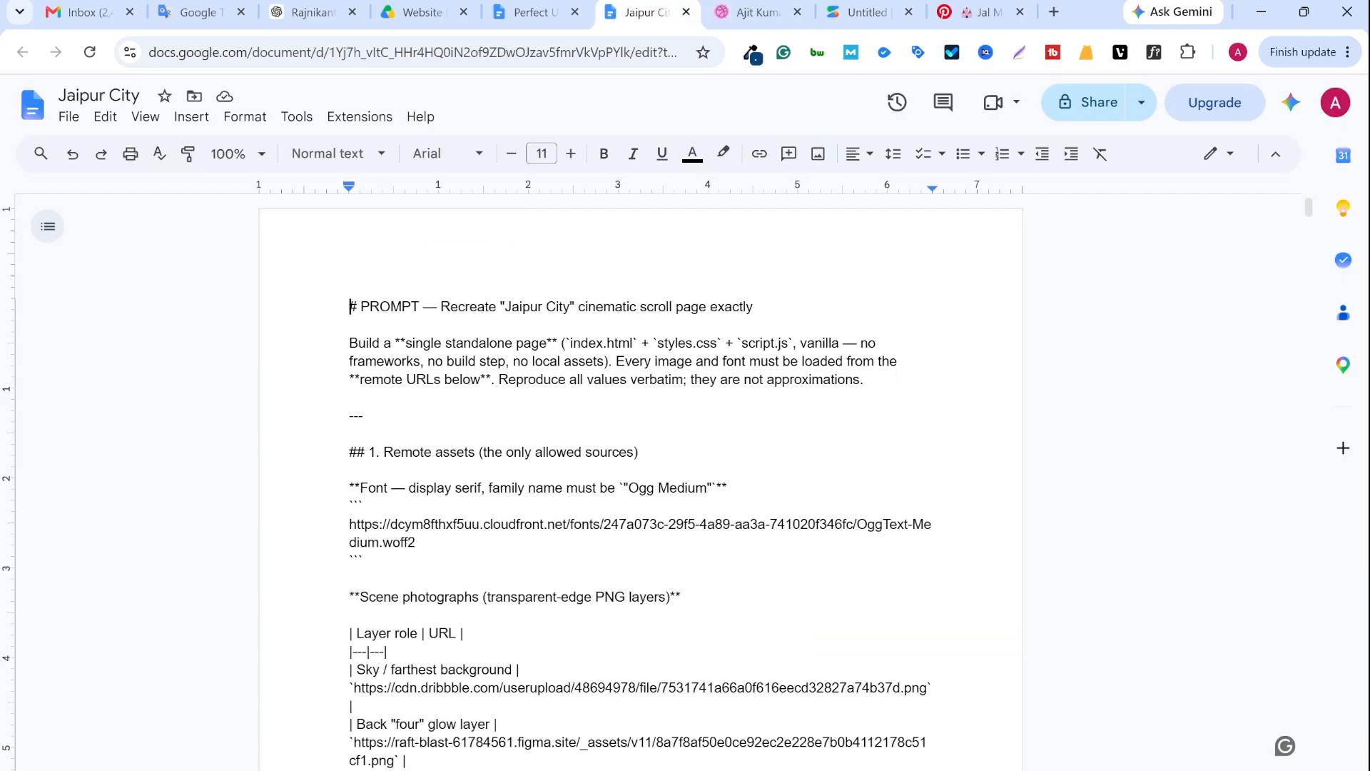
Read through the Jaipur City prompt document in Google Docs and return to its remote assets section
scroll(641, 482, "down", 9)
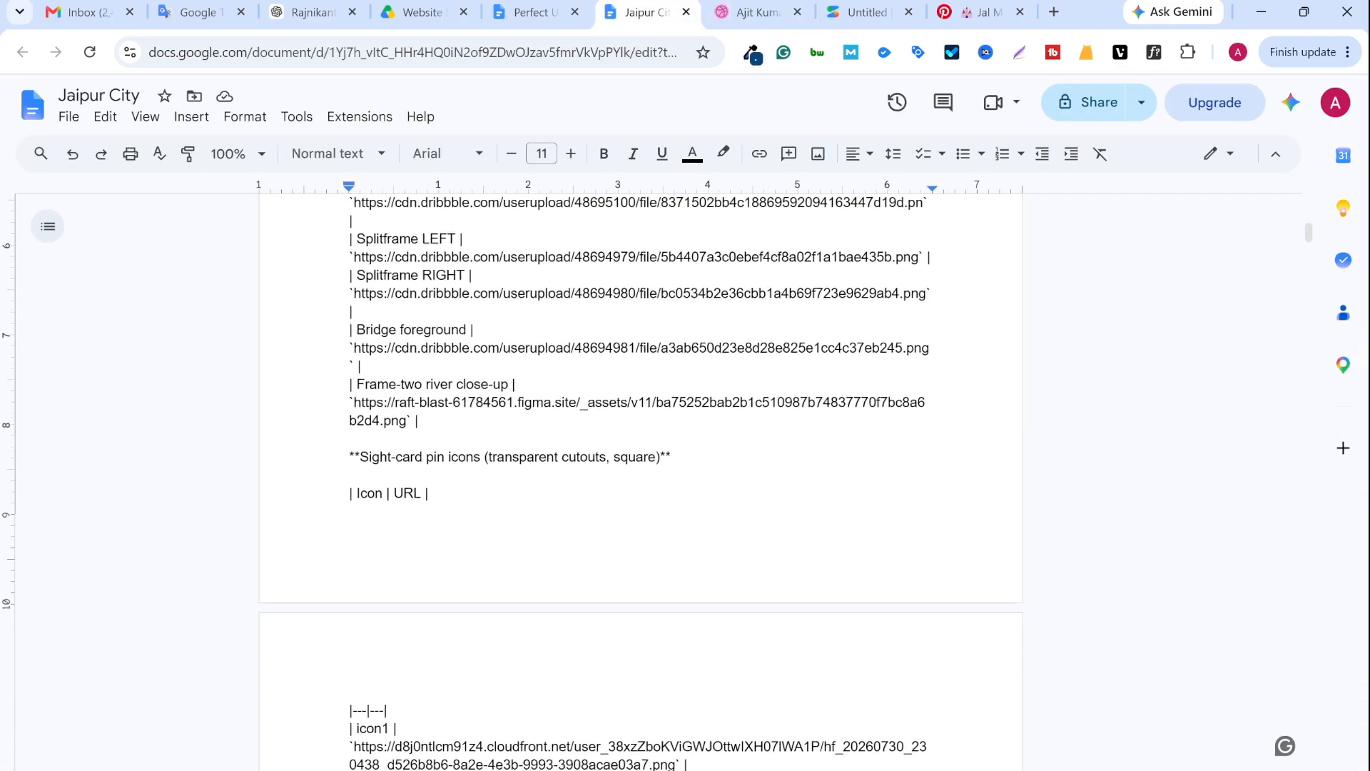
scroll(640, 482, "down", 1)
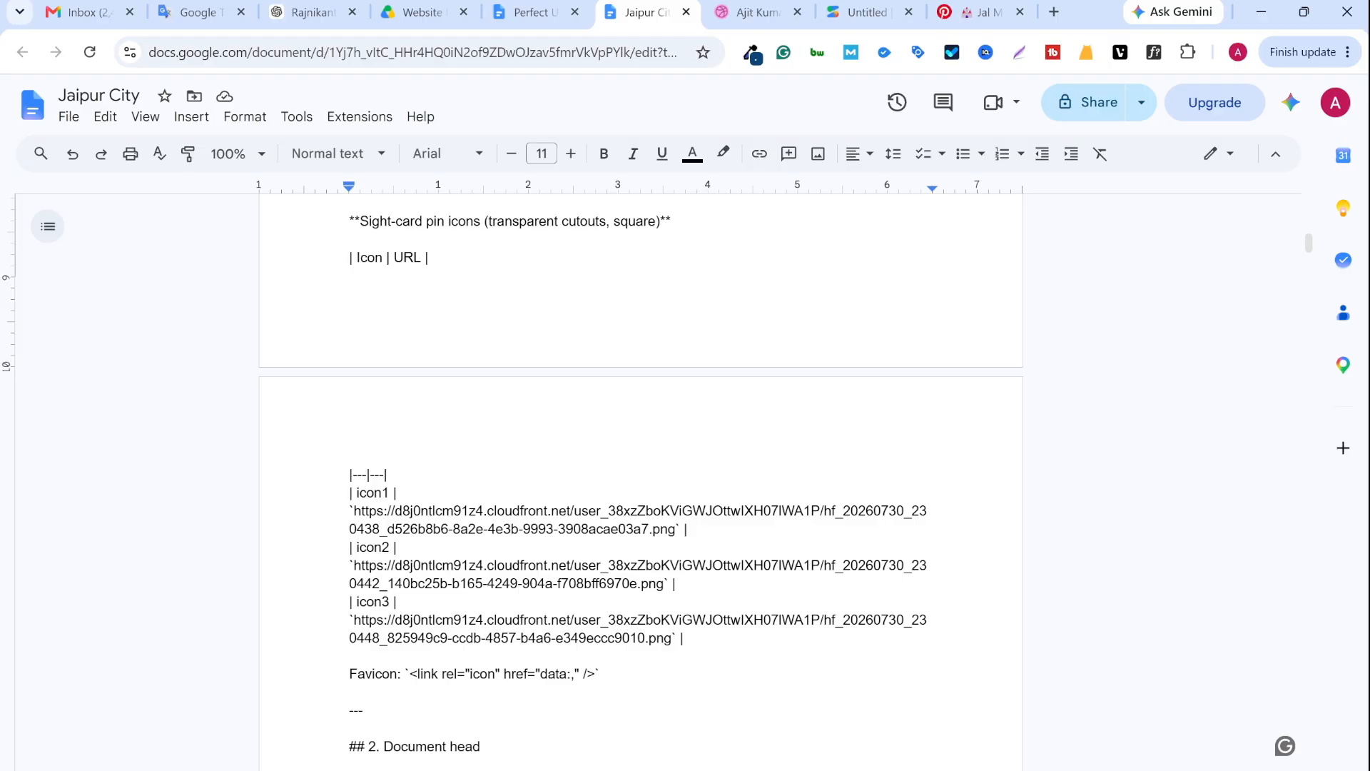
scroll(640, 481, "down", 15)
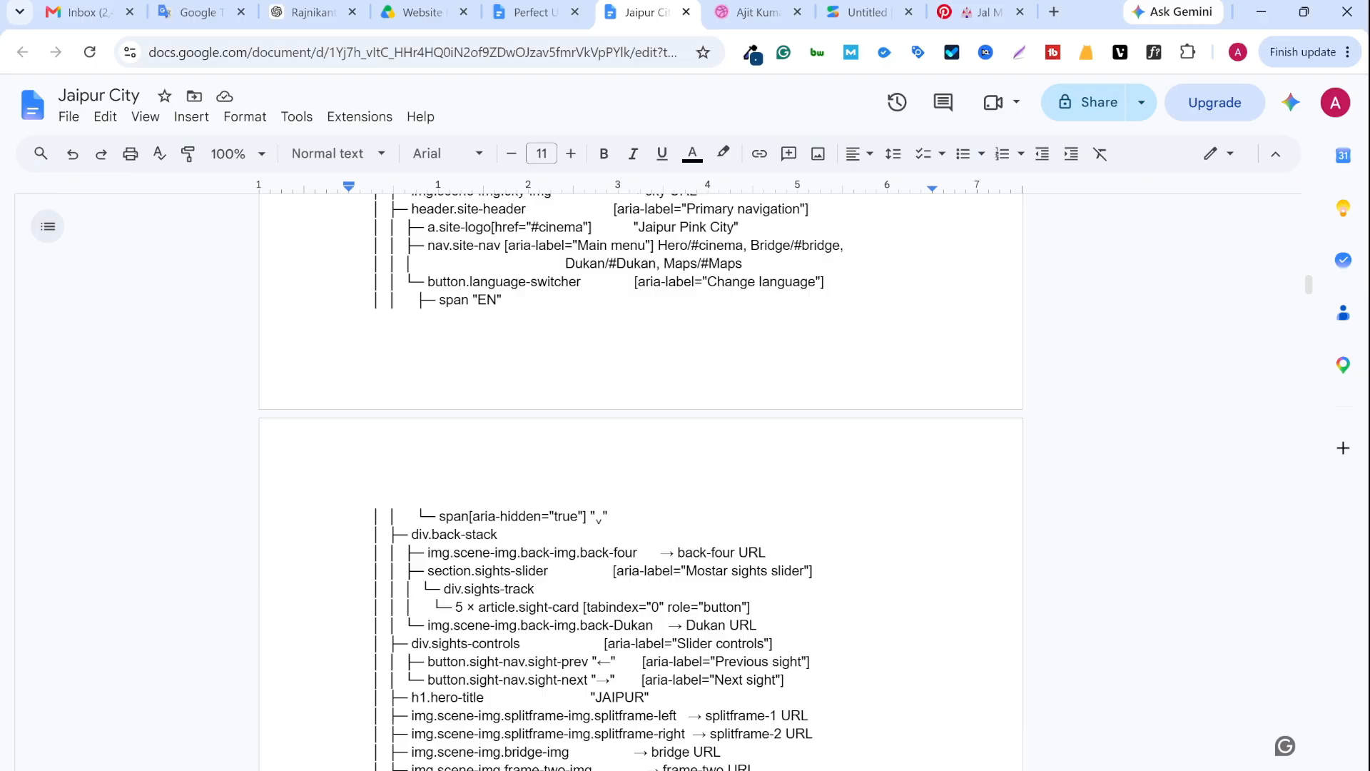
scroll(641, 482, "down", 20)
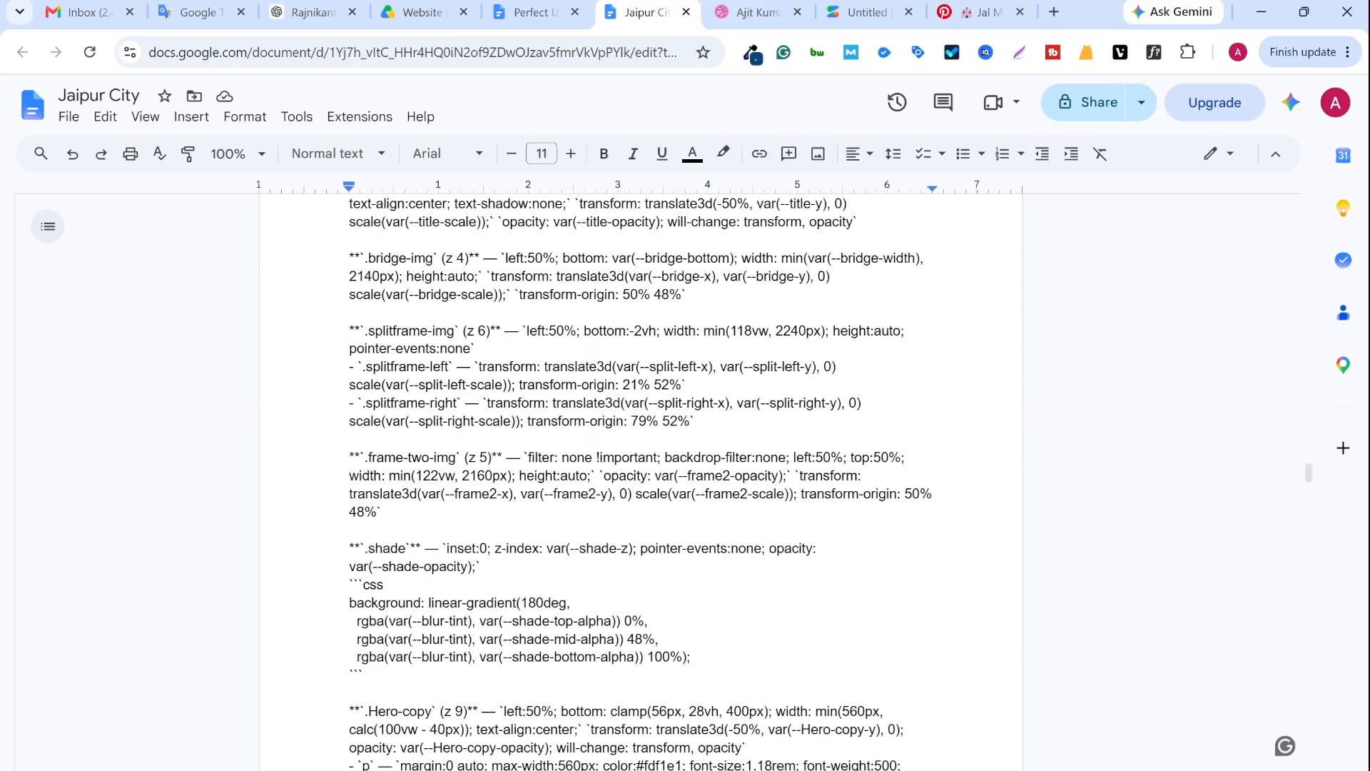
scroll(641, 482, "down", 20)
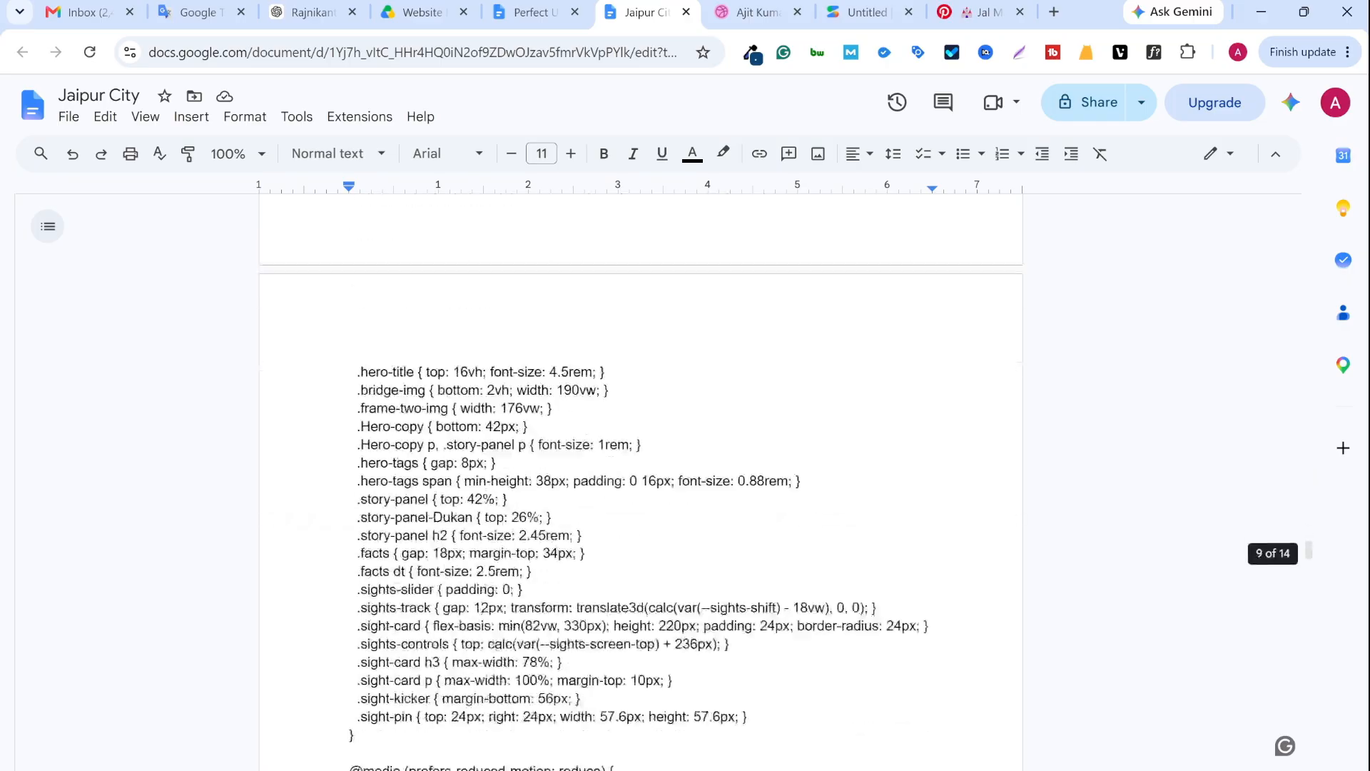
key("ctrl+Home")
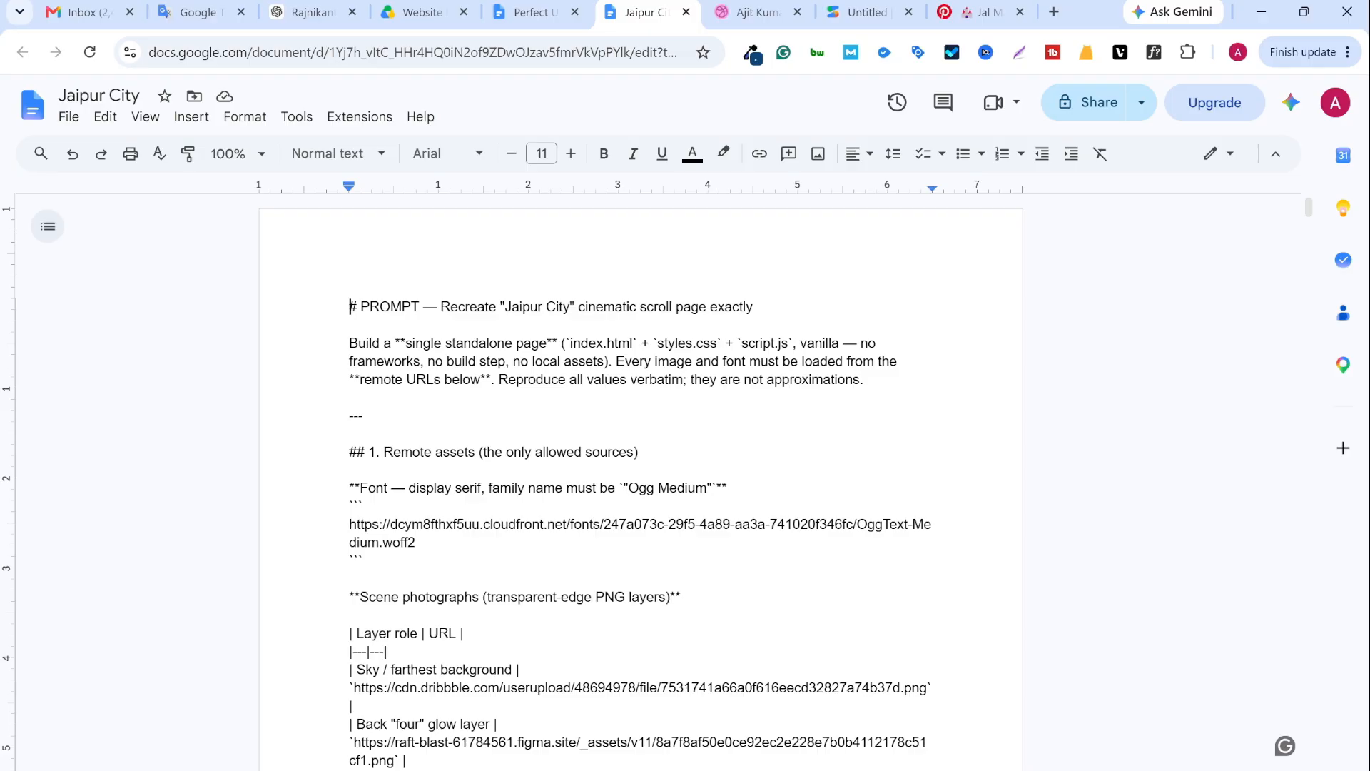
scroll(512, 488, "down", 2)
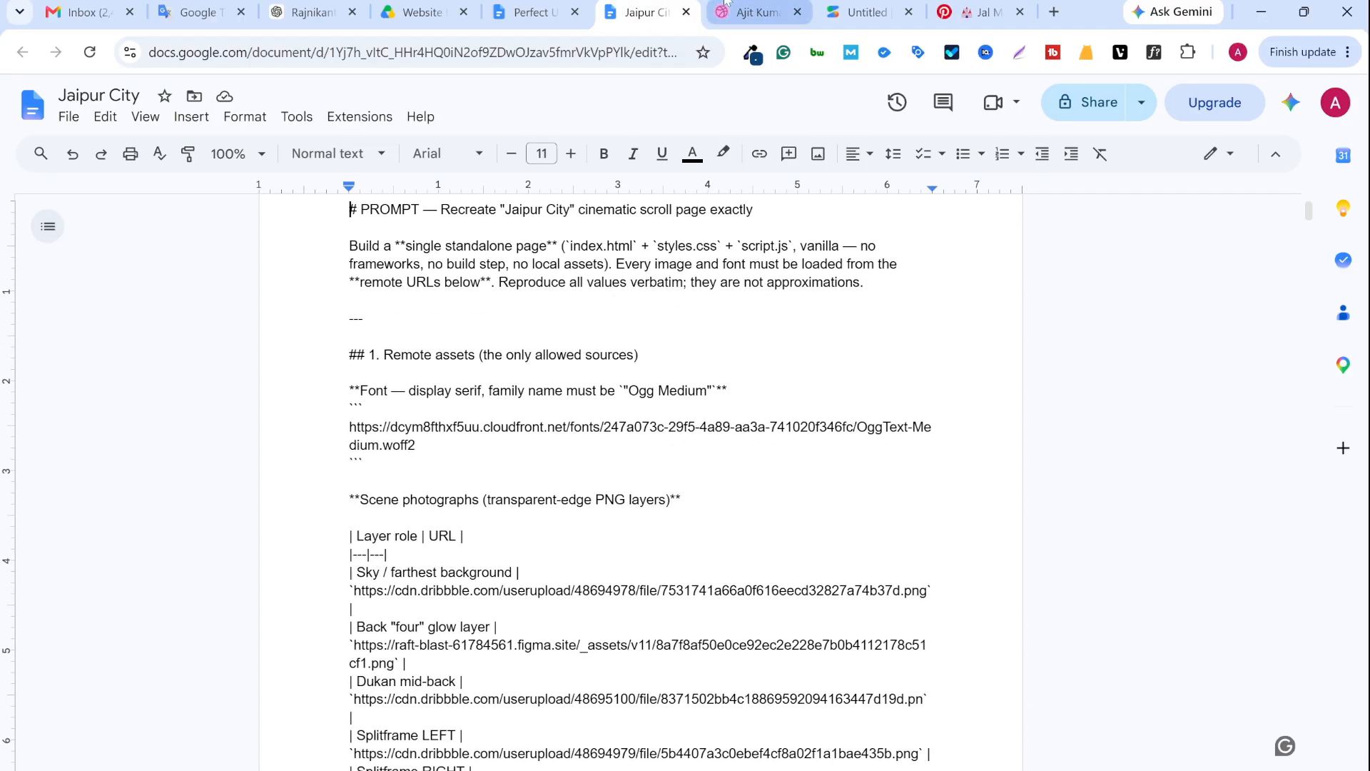
Go back to the Sky shot on Dribbble, open its sky image in a new tab and highlight the image URL
left_click(767, 12)
left_click(526, 444)
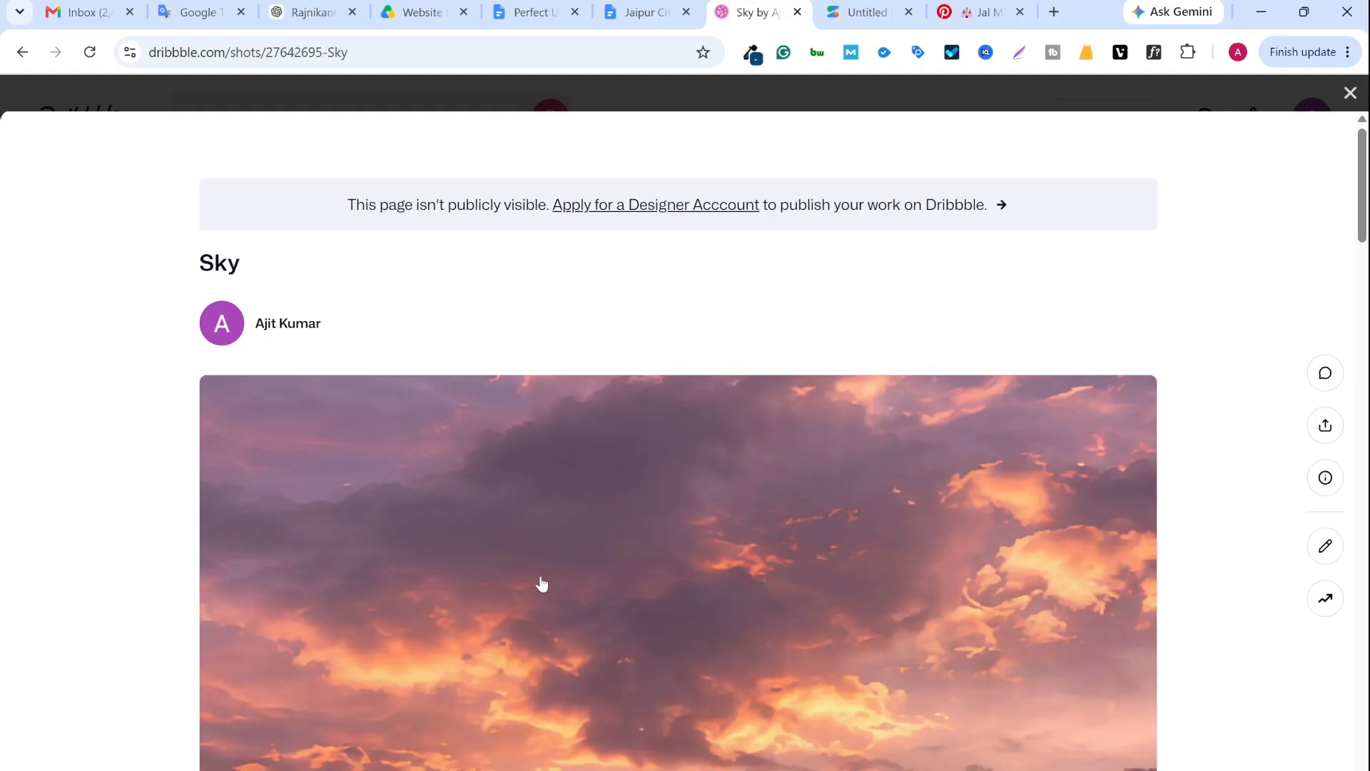
right_click(542, 584)
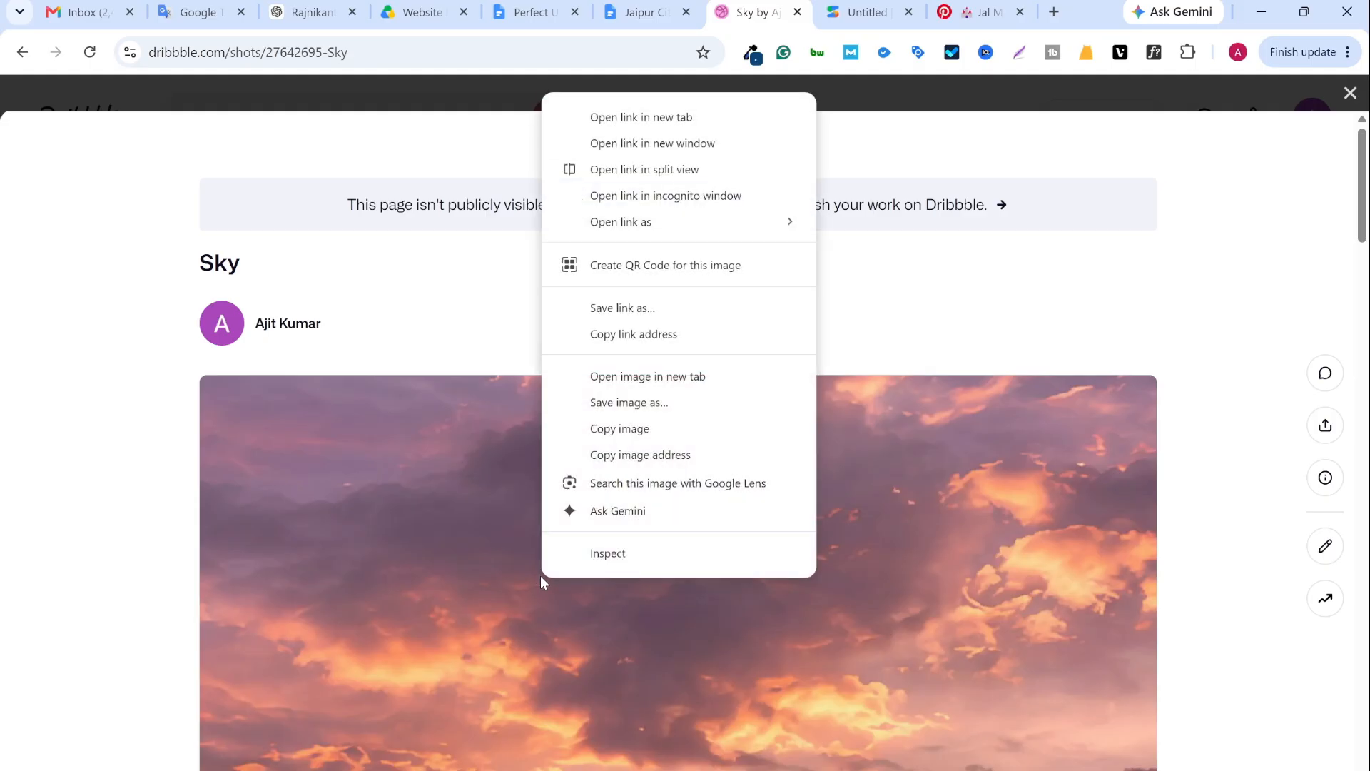
left_click(655, 382)
key("ctrl+Tab")
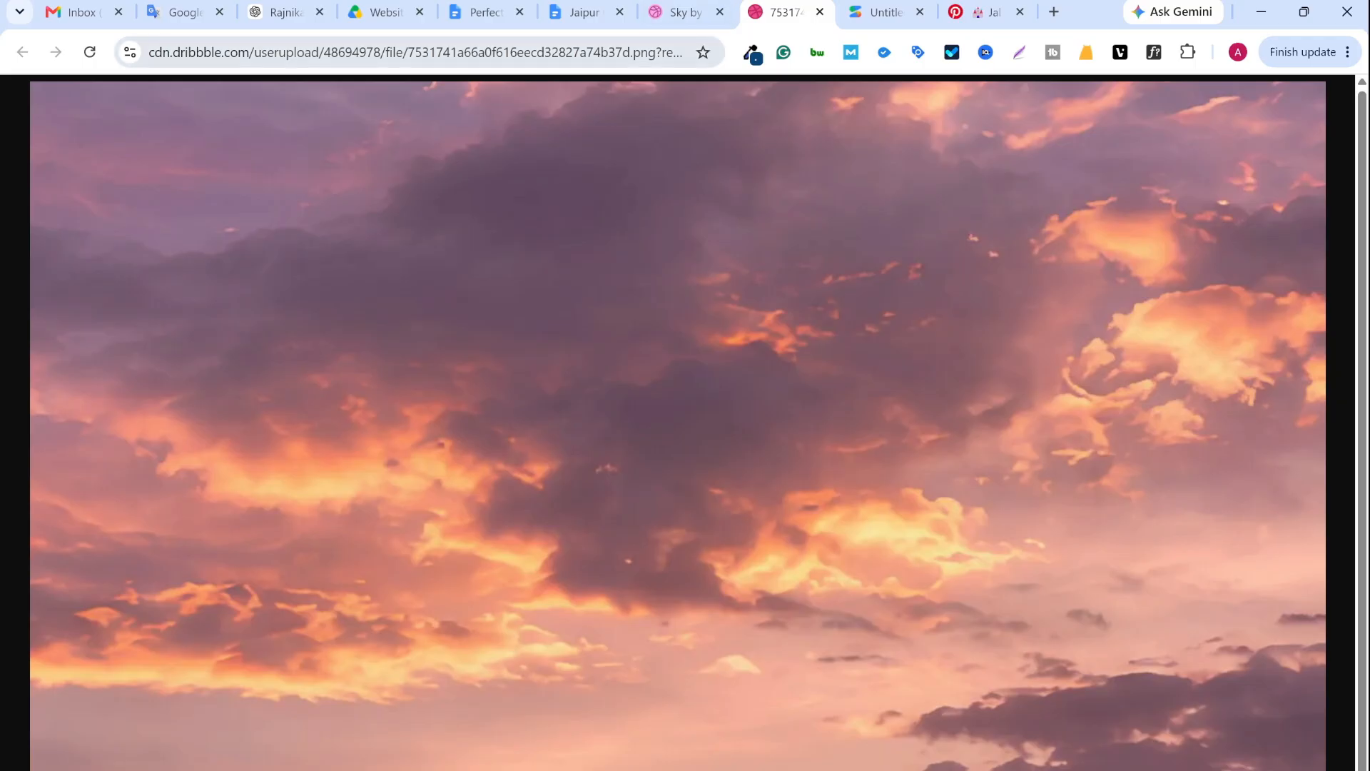
left_click_drag(657, 53, 479, 52)
left_click_drag(478, 52, 470, 52)
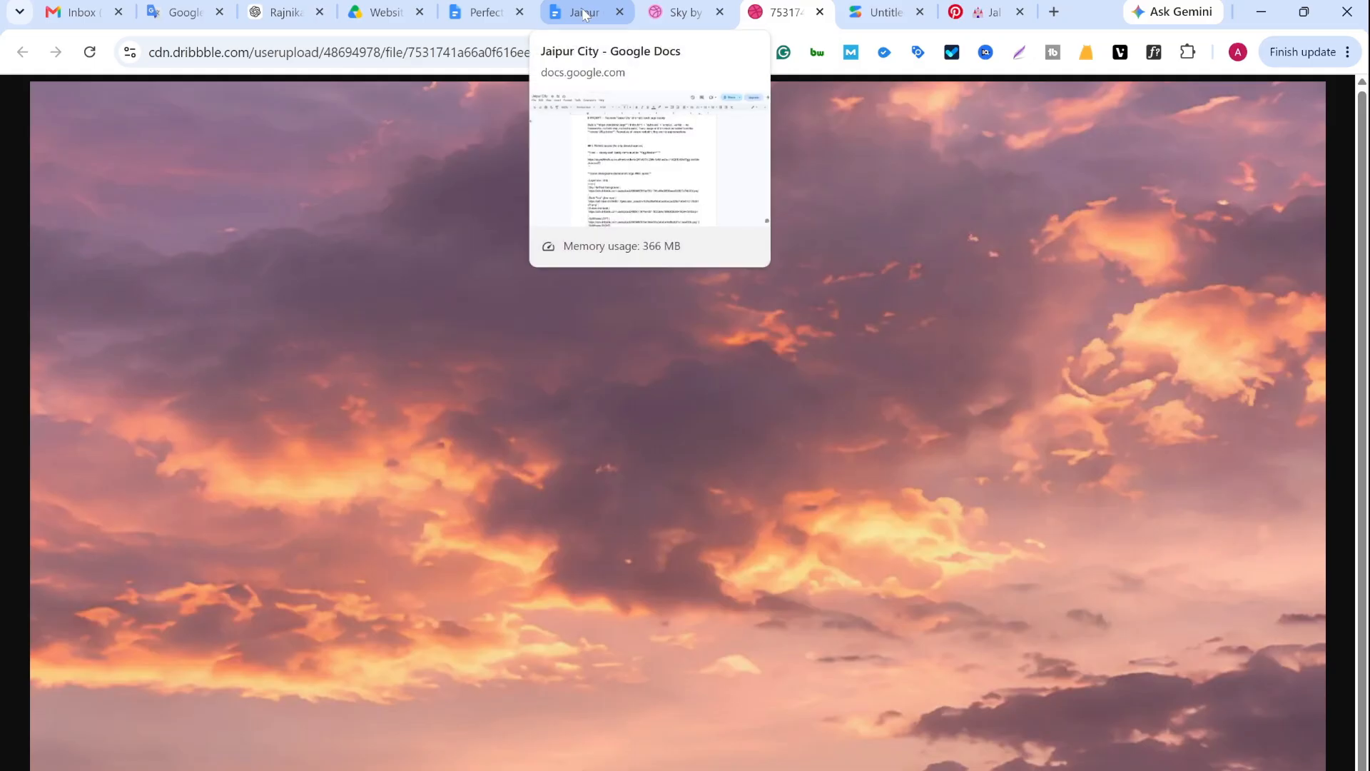
In the Jaipur City document, highlight the Ogg Medium font URL and the sky background URL, and review the layer and icon URLs
left_click(584, 14)
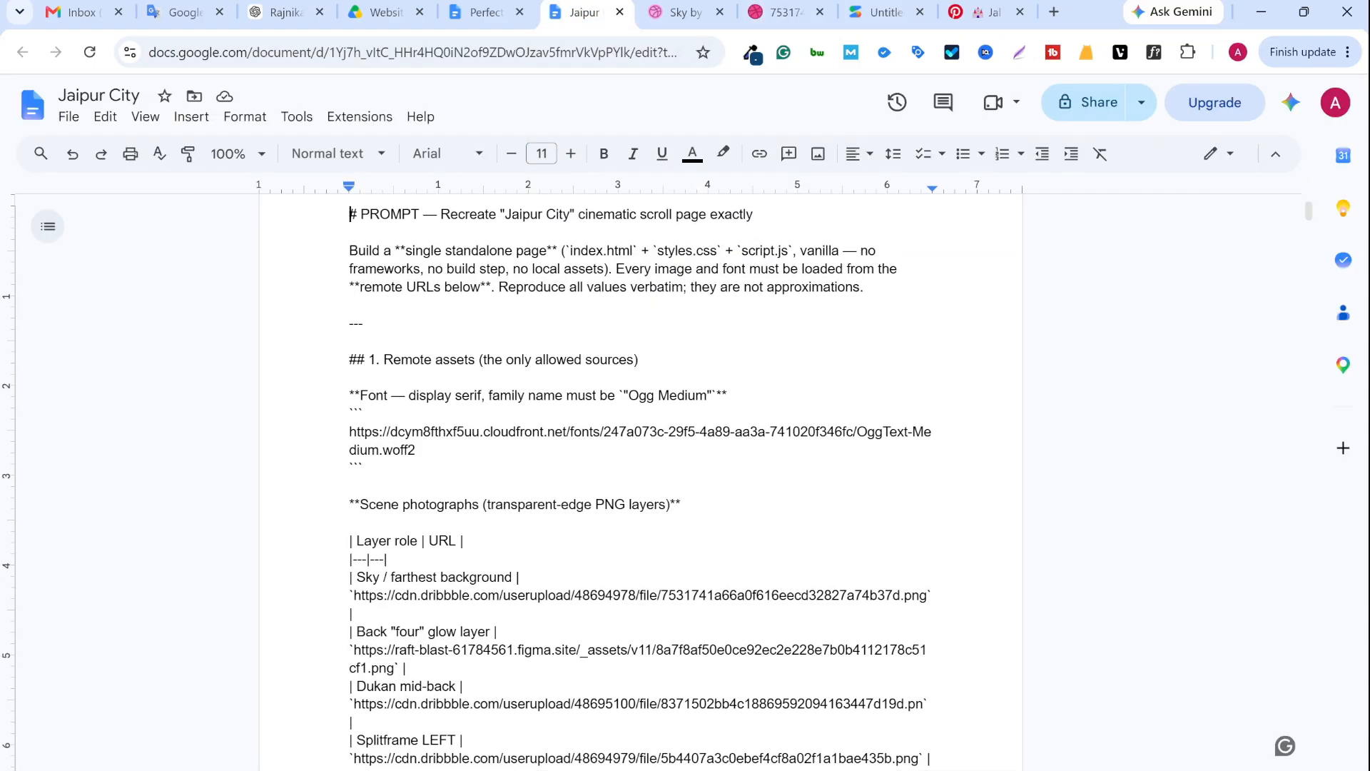
scroll(640, 478, "down", 1)
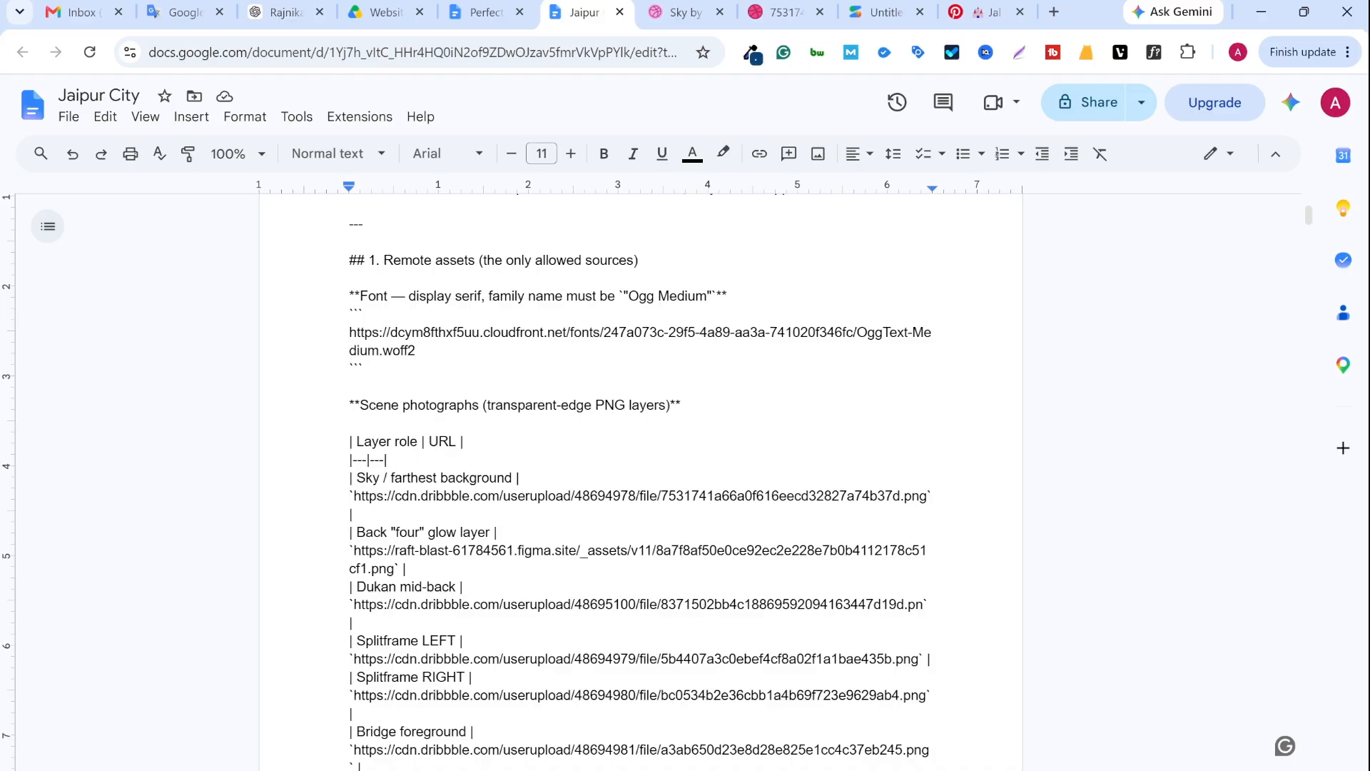
left_click_drag(350, 332, 416, 351)
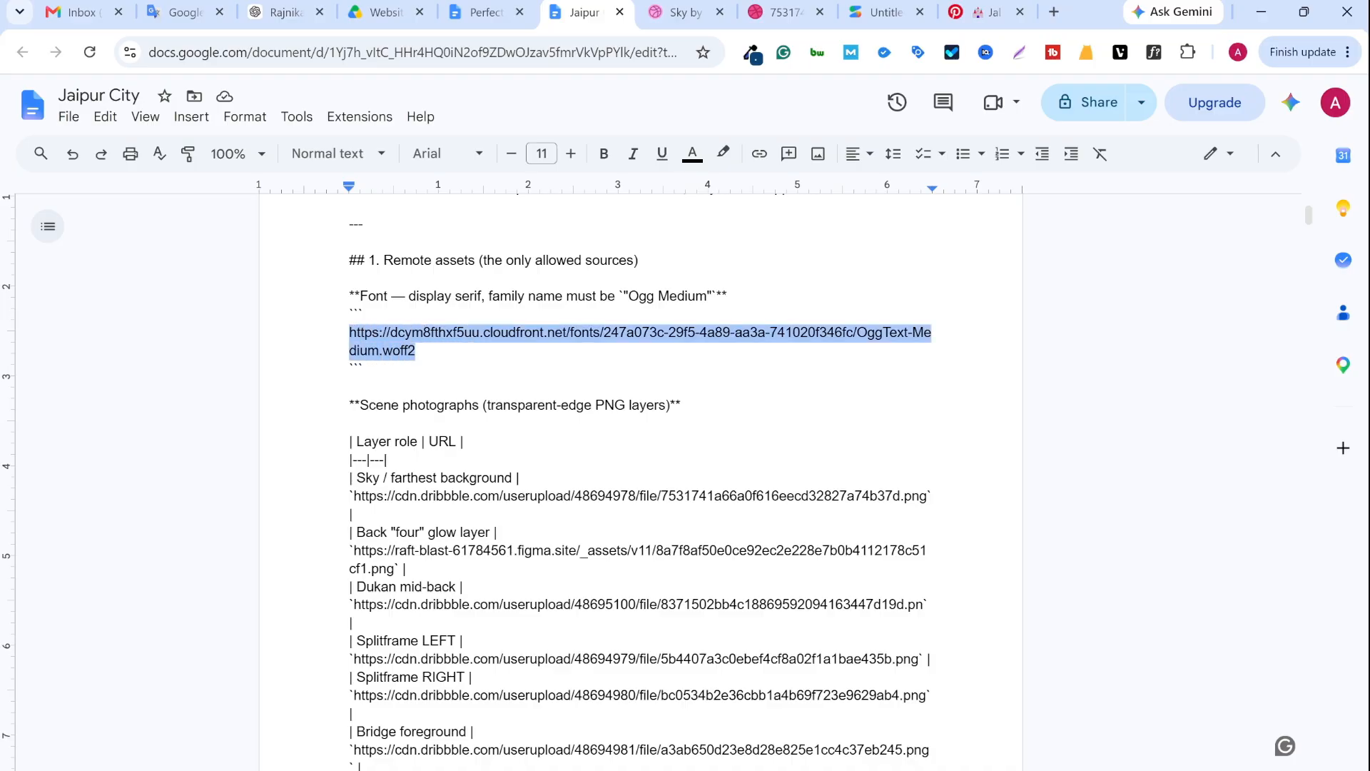
scroll(640, 478, "down", 2)
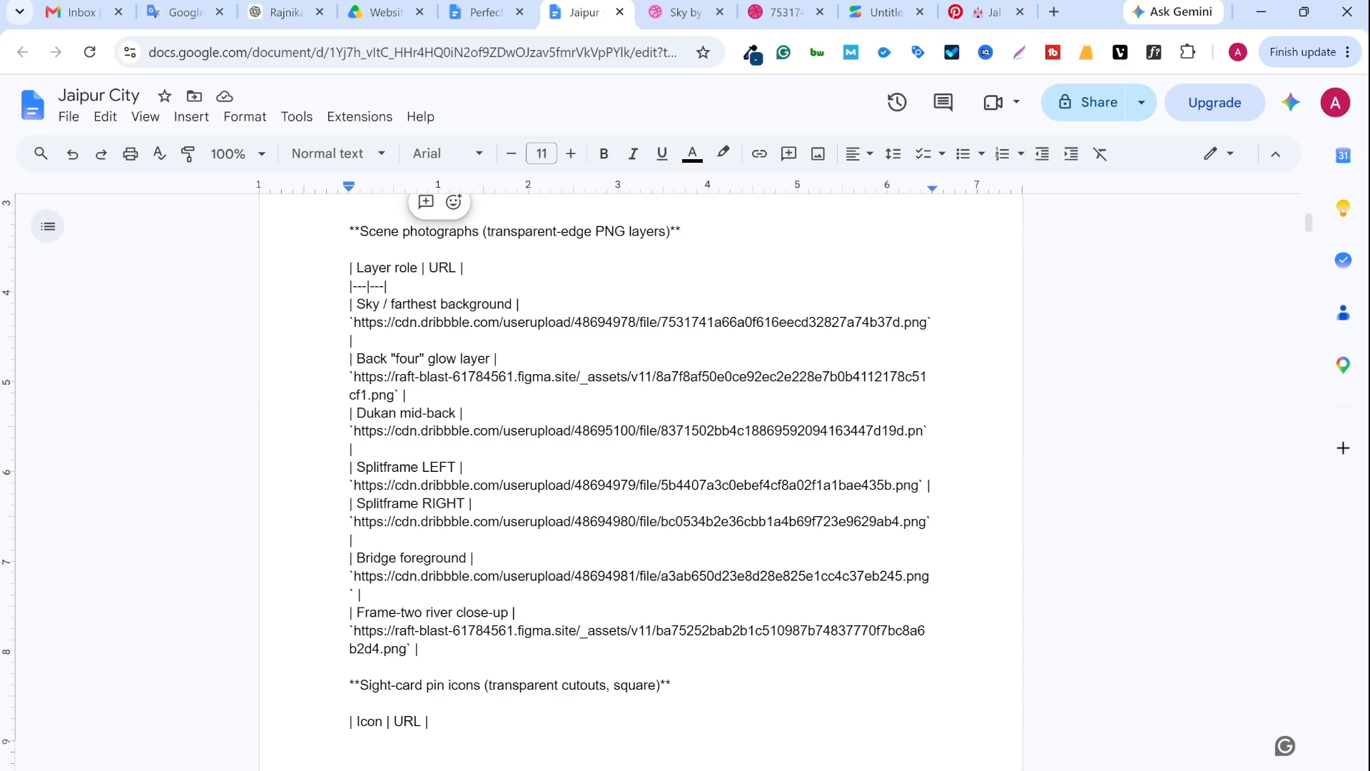
left_click_drag(354, 322, 753, 322)
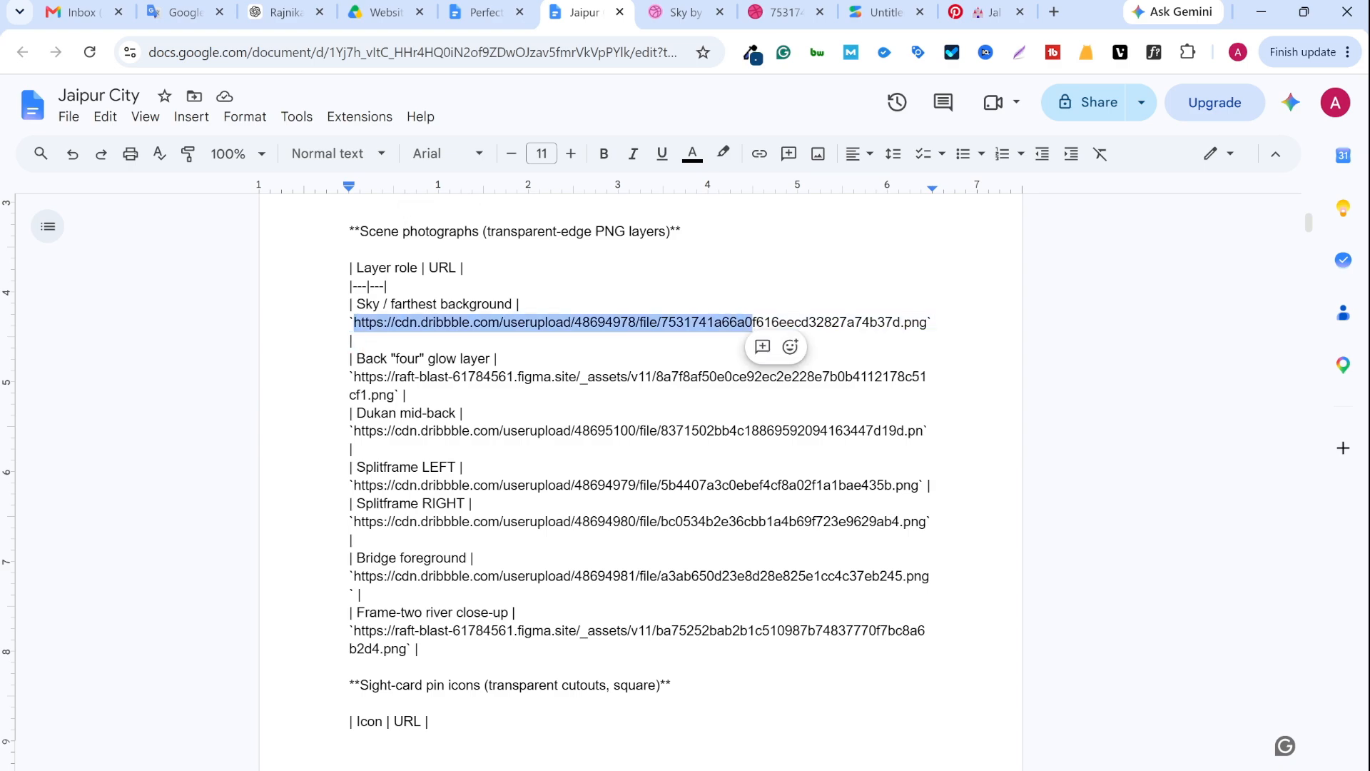
scroll(640, 471, "down", 5)
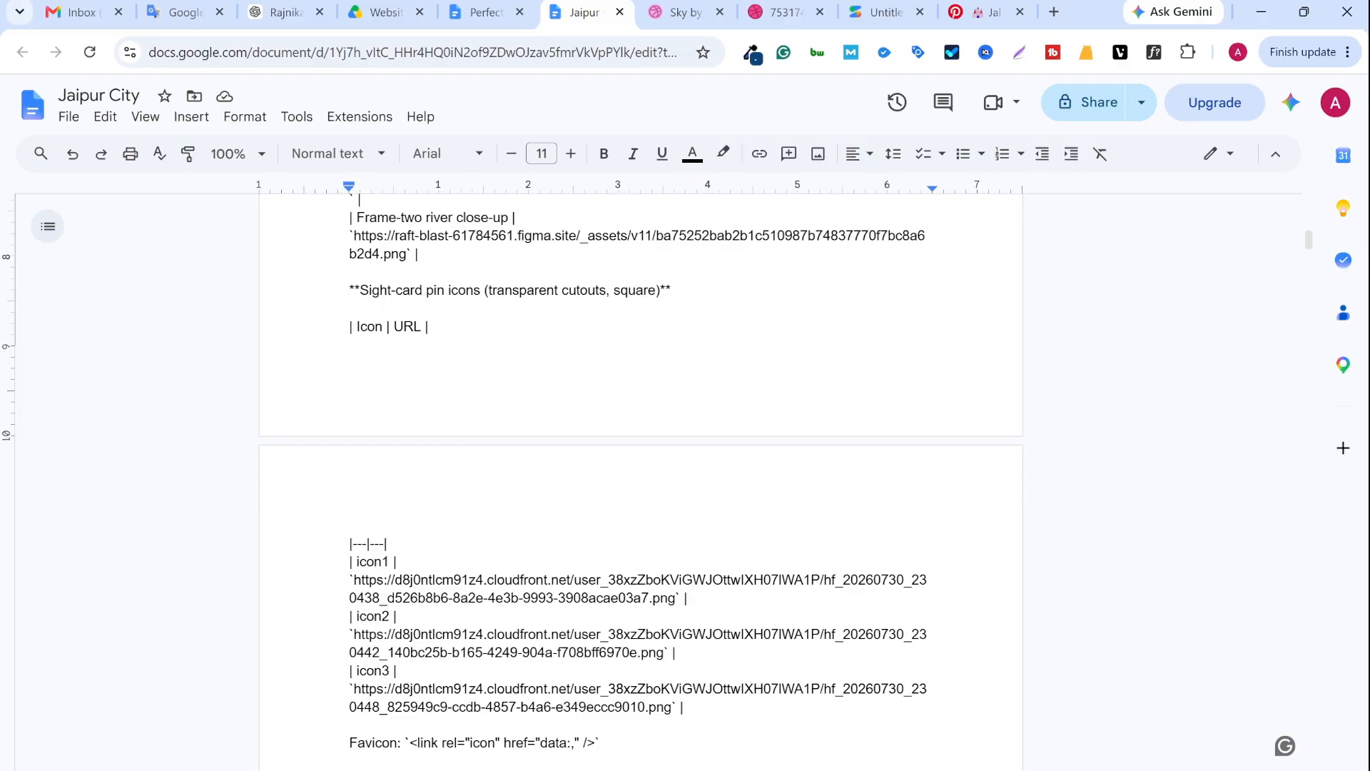
scroll(640, 482, "down", 2)
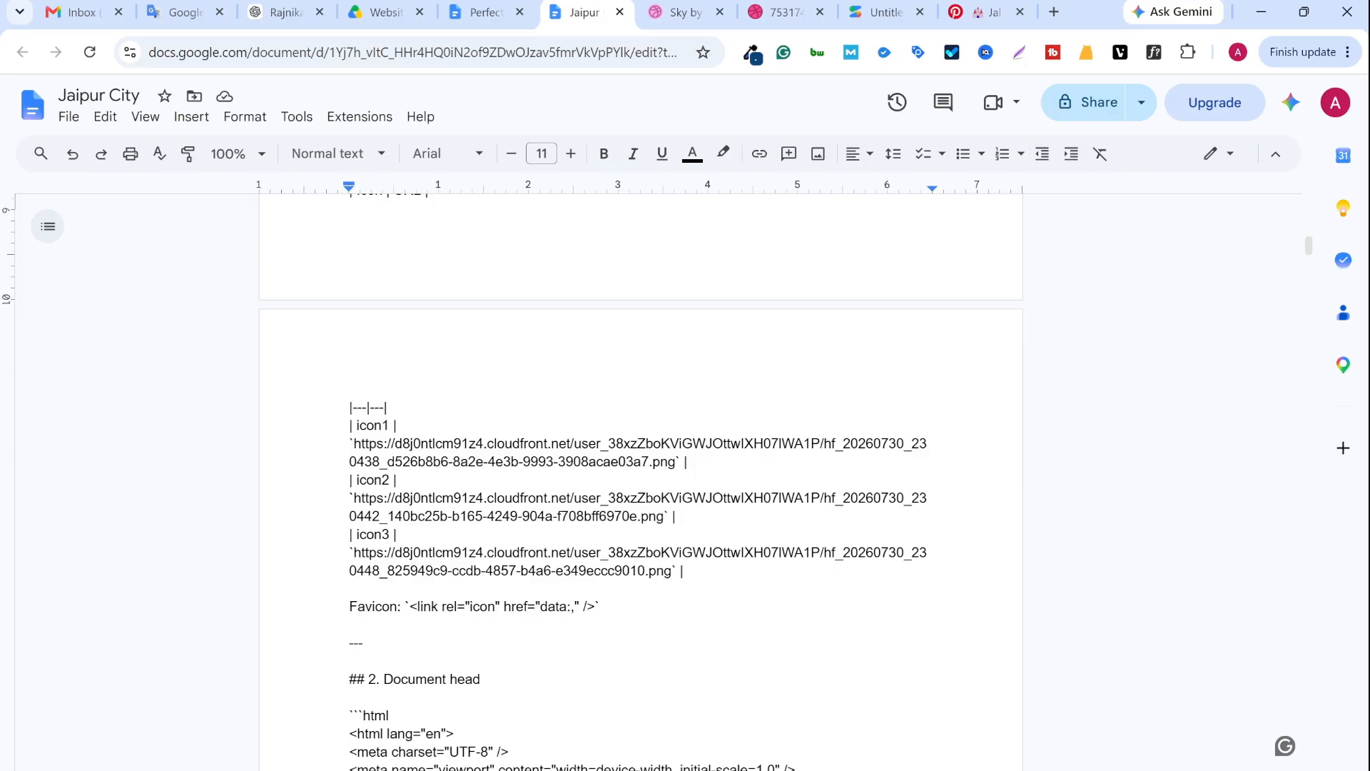
Copy the entire Jaipur City prompt and open Google AI Studio in a new tab through a search for "google ai studio"
key("ctrl+a")
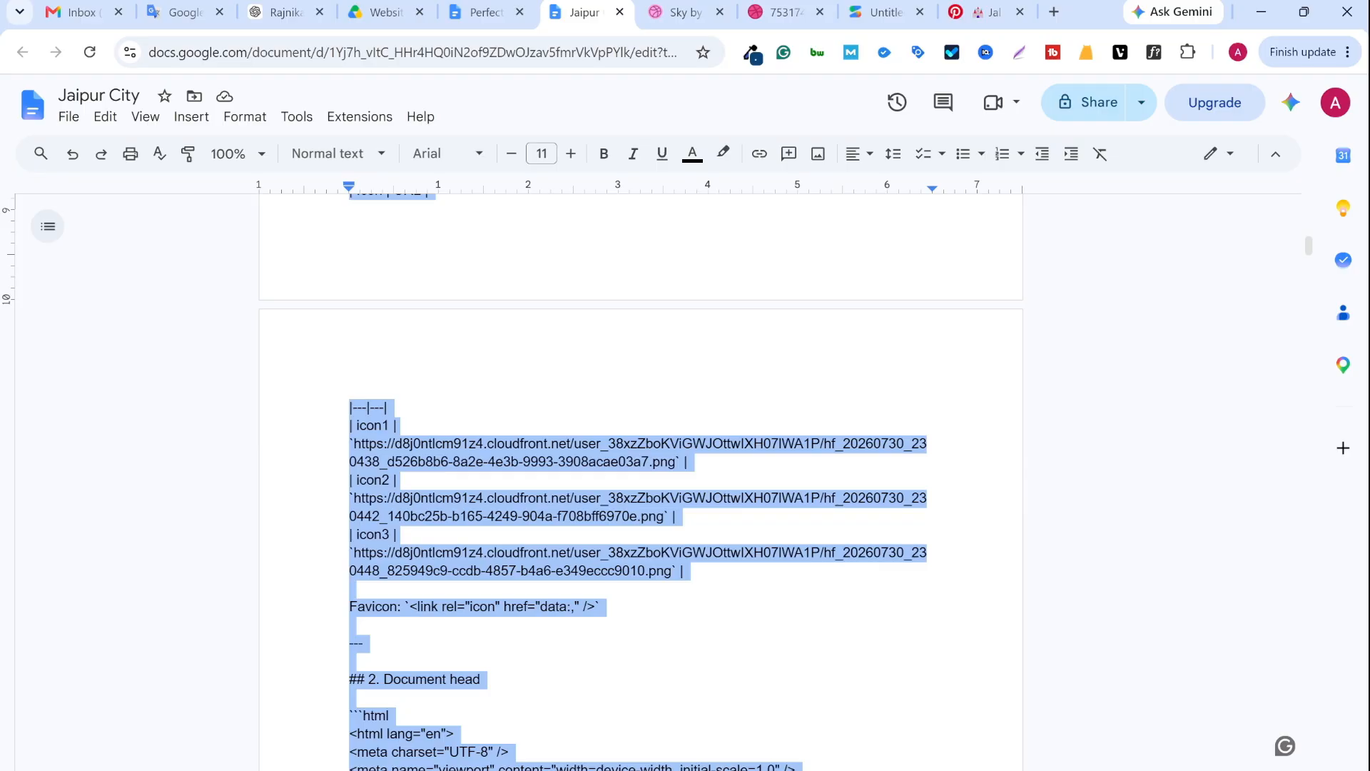
key("ctrl+t")
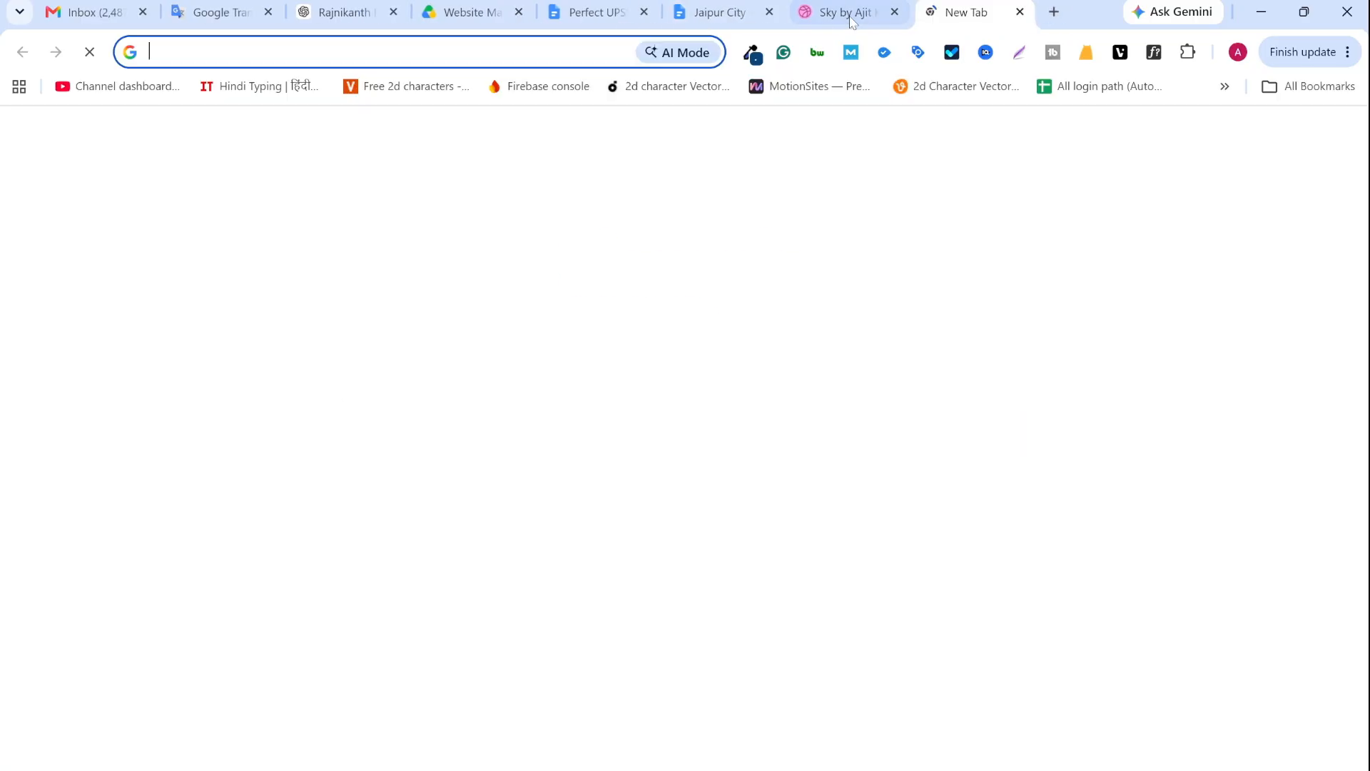
type("google ai studio")
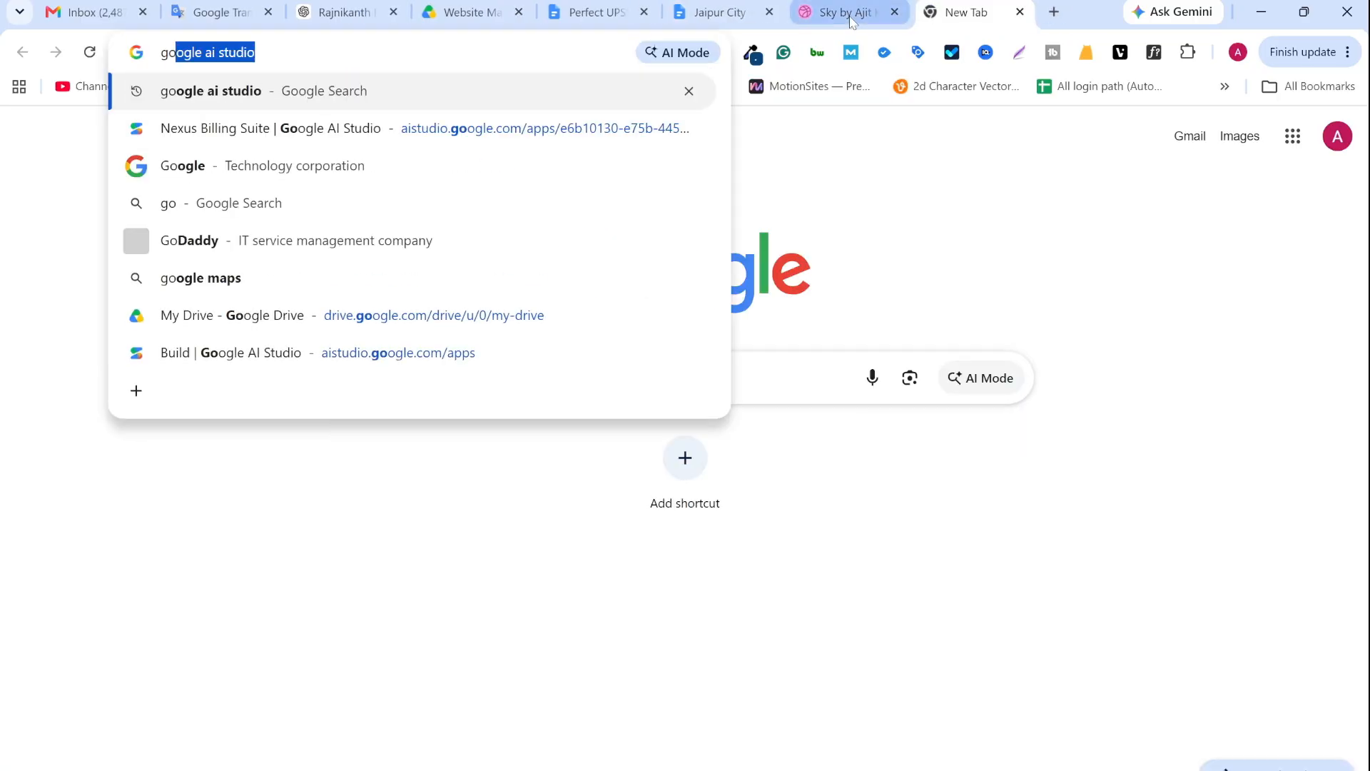
left_click(250, 90)
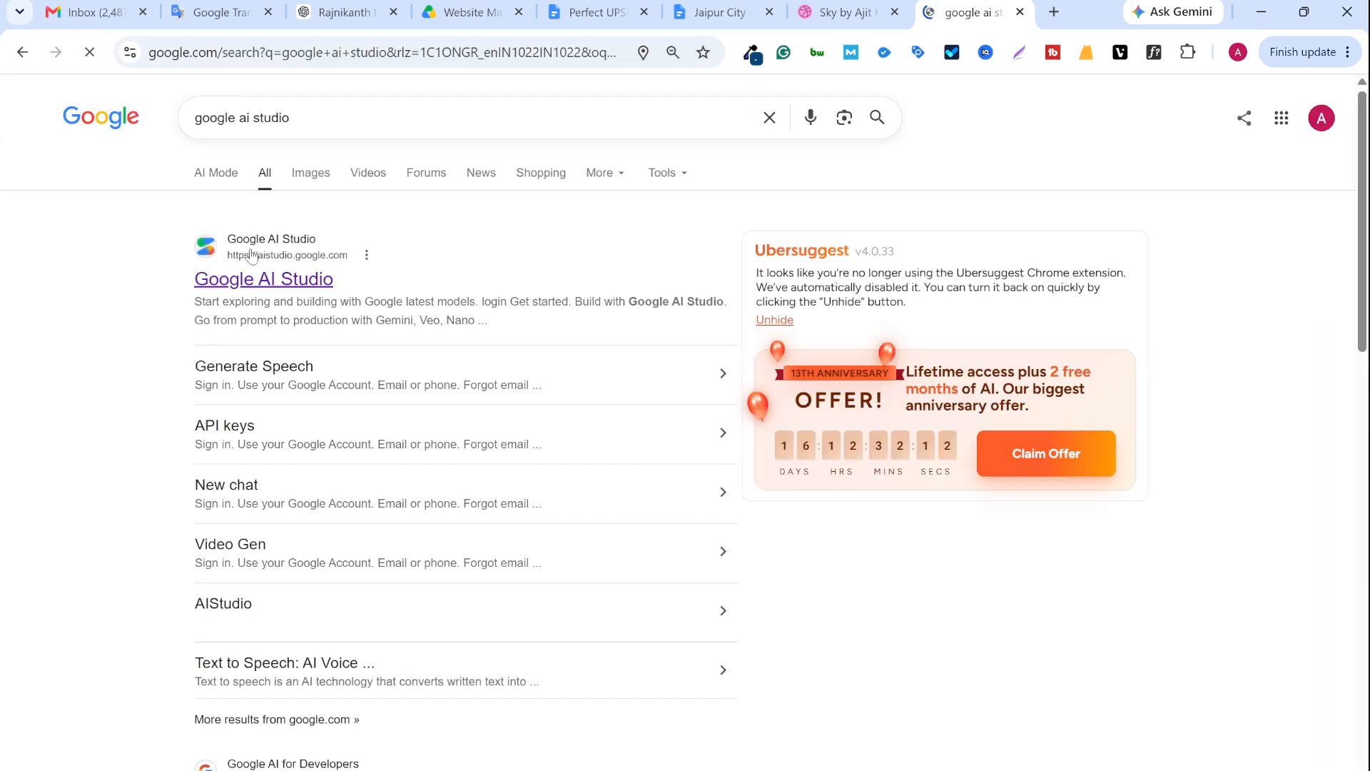
left_click(254, 280)
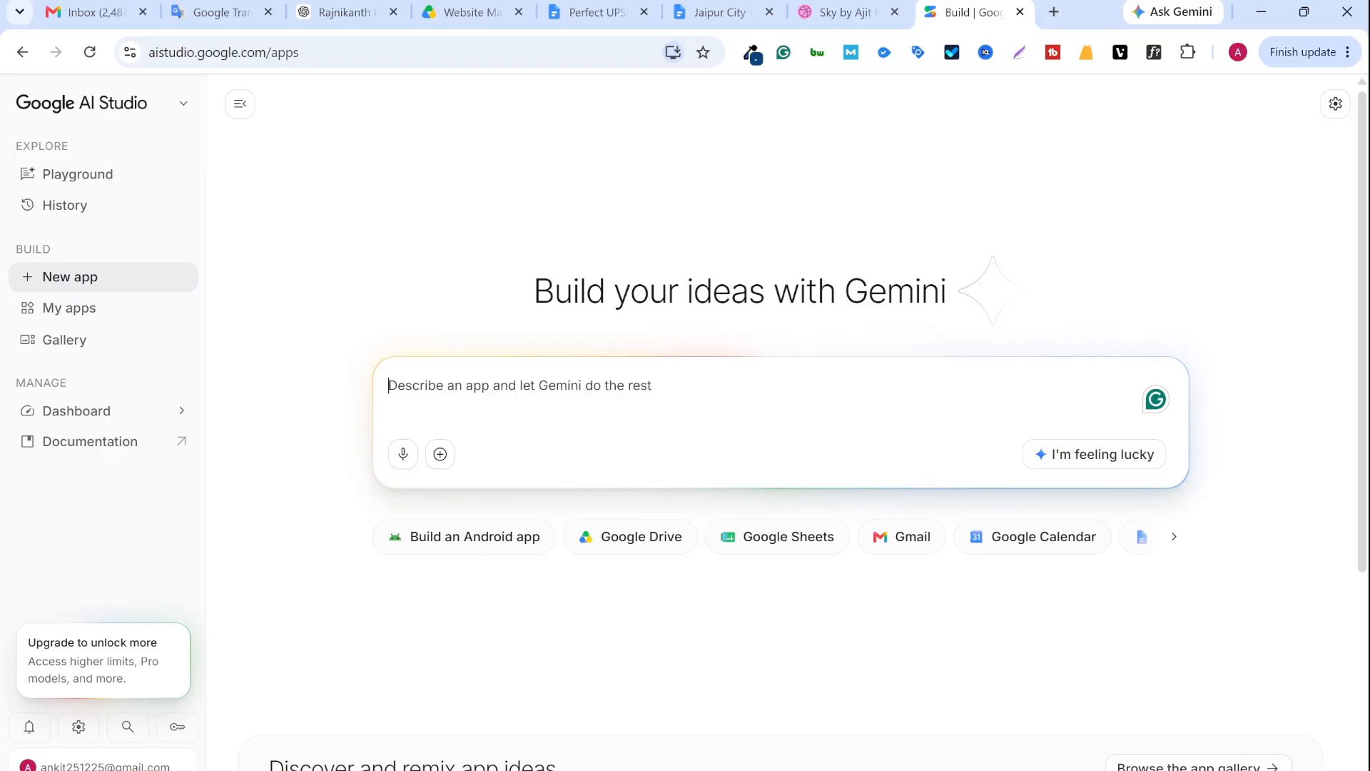
Build an app from the pasted Jaipur City prompt, browse the Immersive UI, Professional Polish and High Density designs, and skip the design choice
key("ctrl+v")
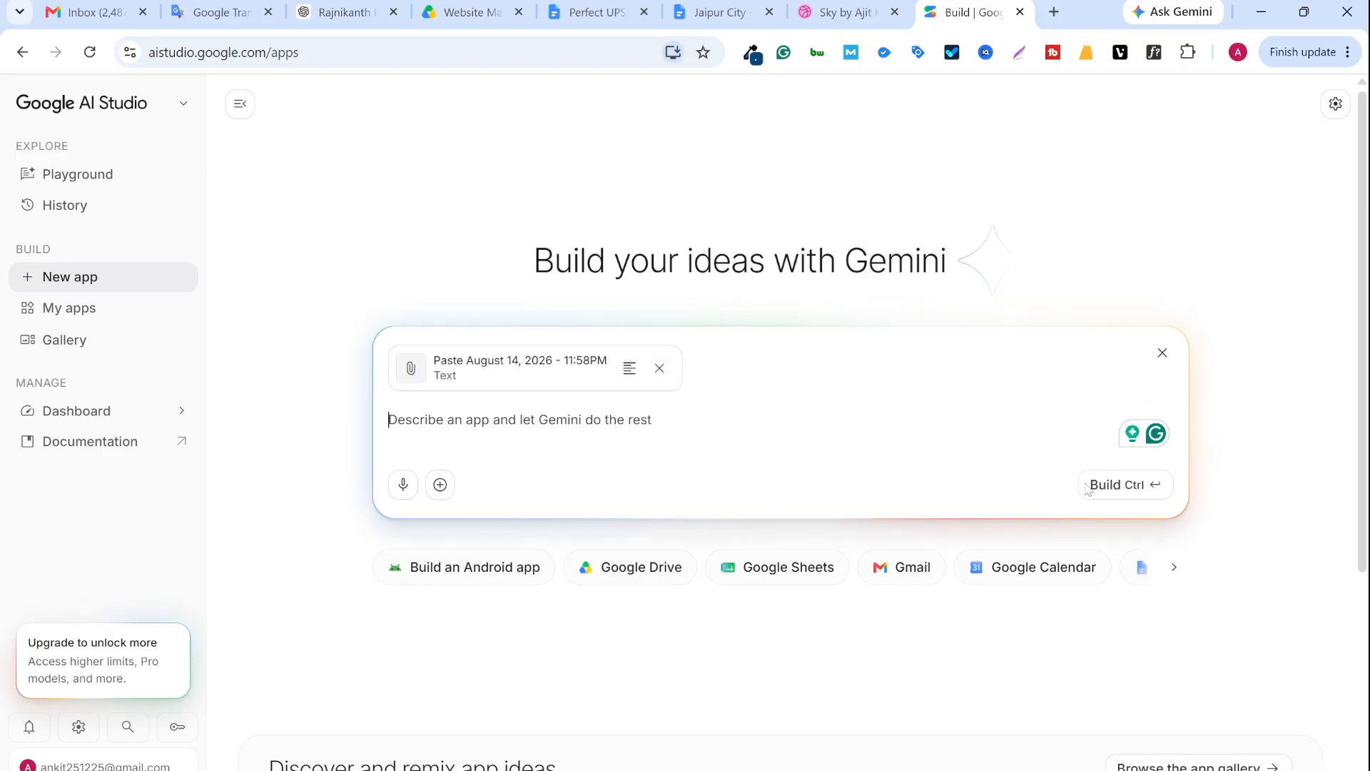
left_click(1114, 485)
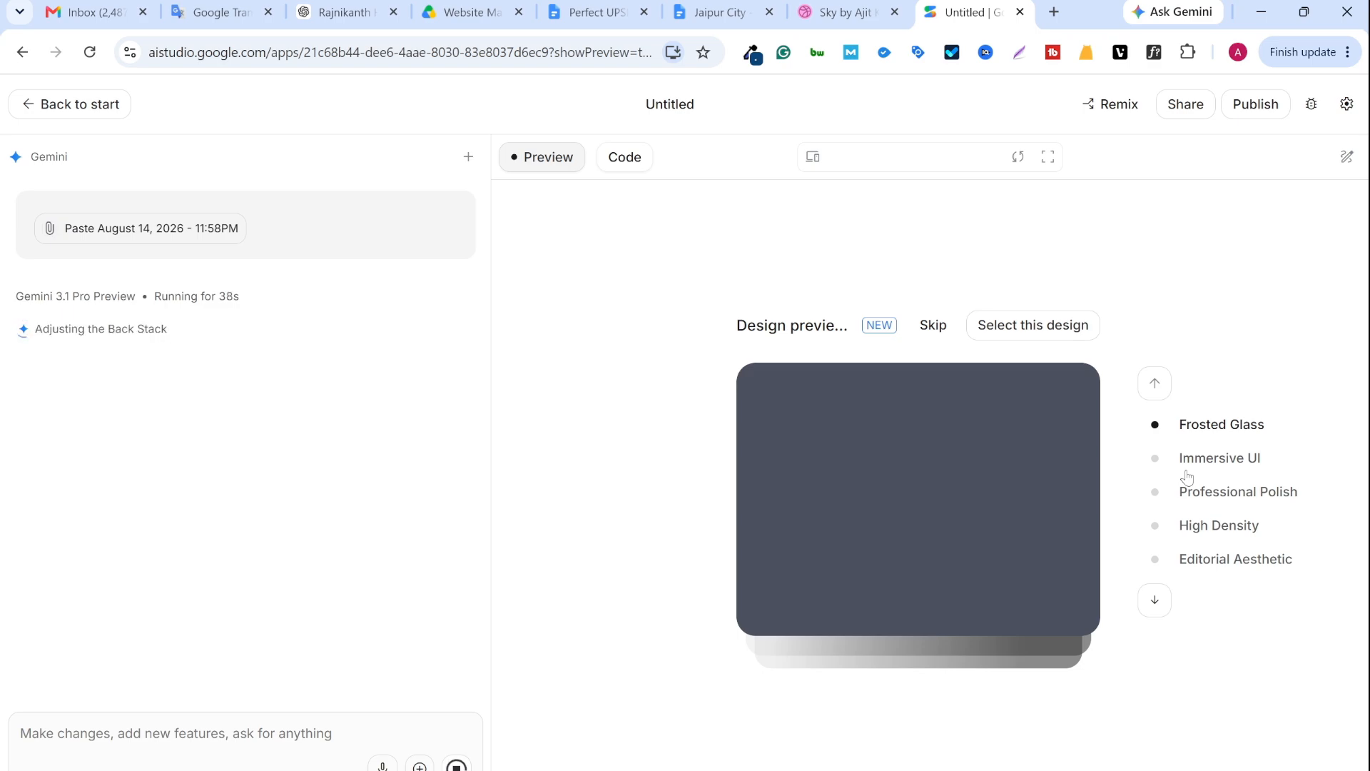
left_click(1183, 462)
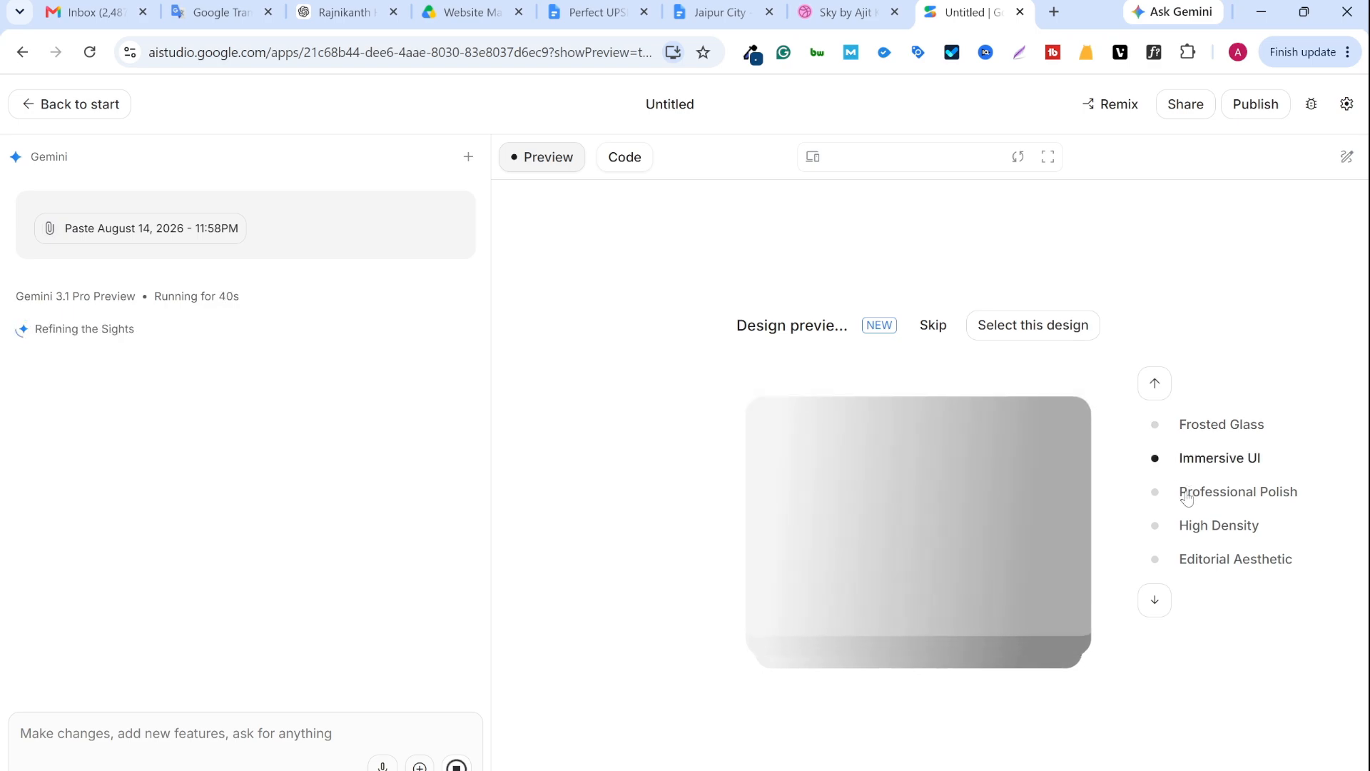
left_click(1187, 496)
left_click(1176, 531)
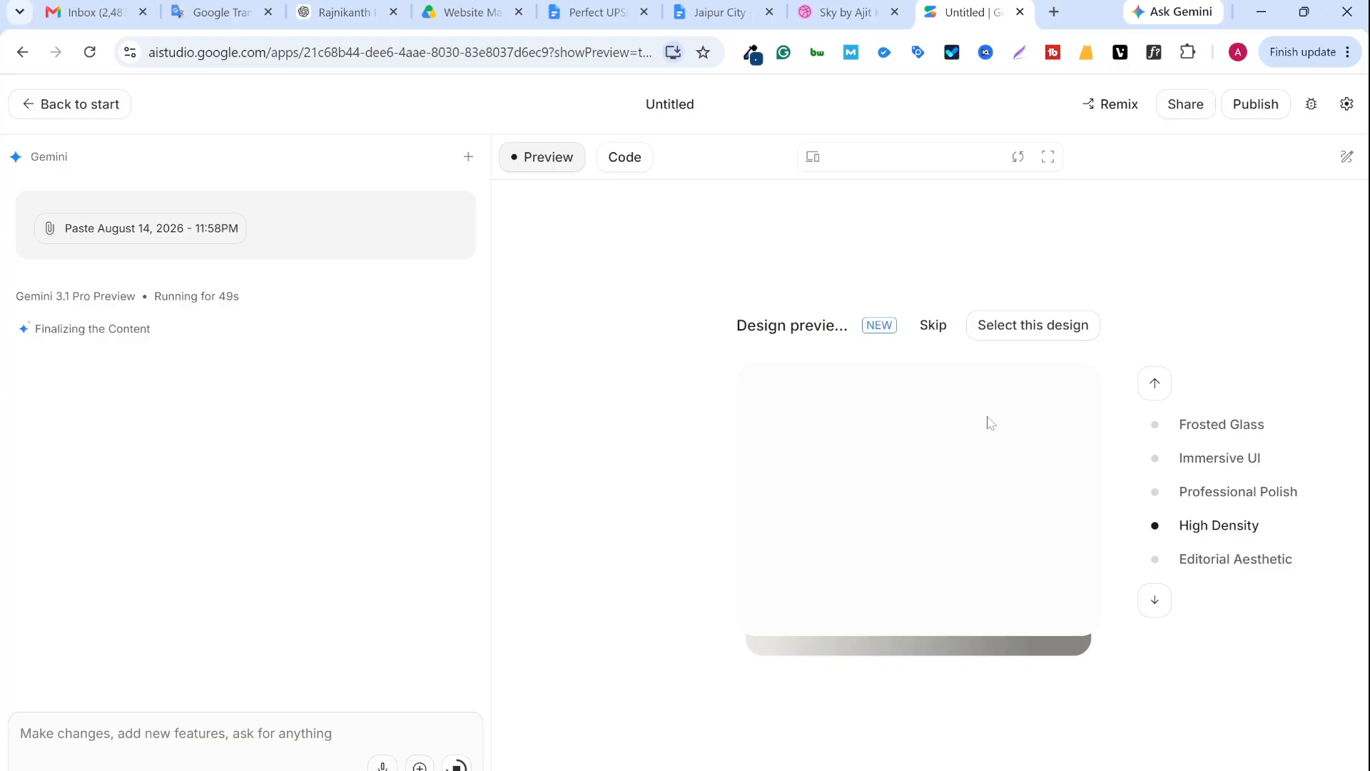
left_click(933, 326)
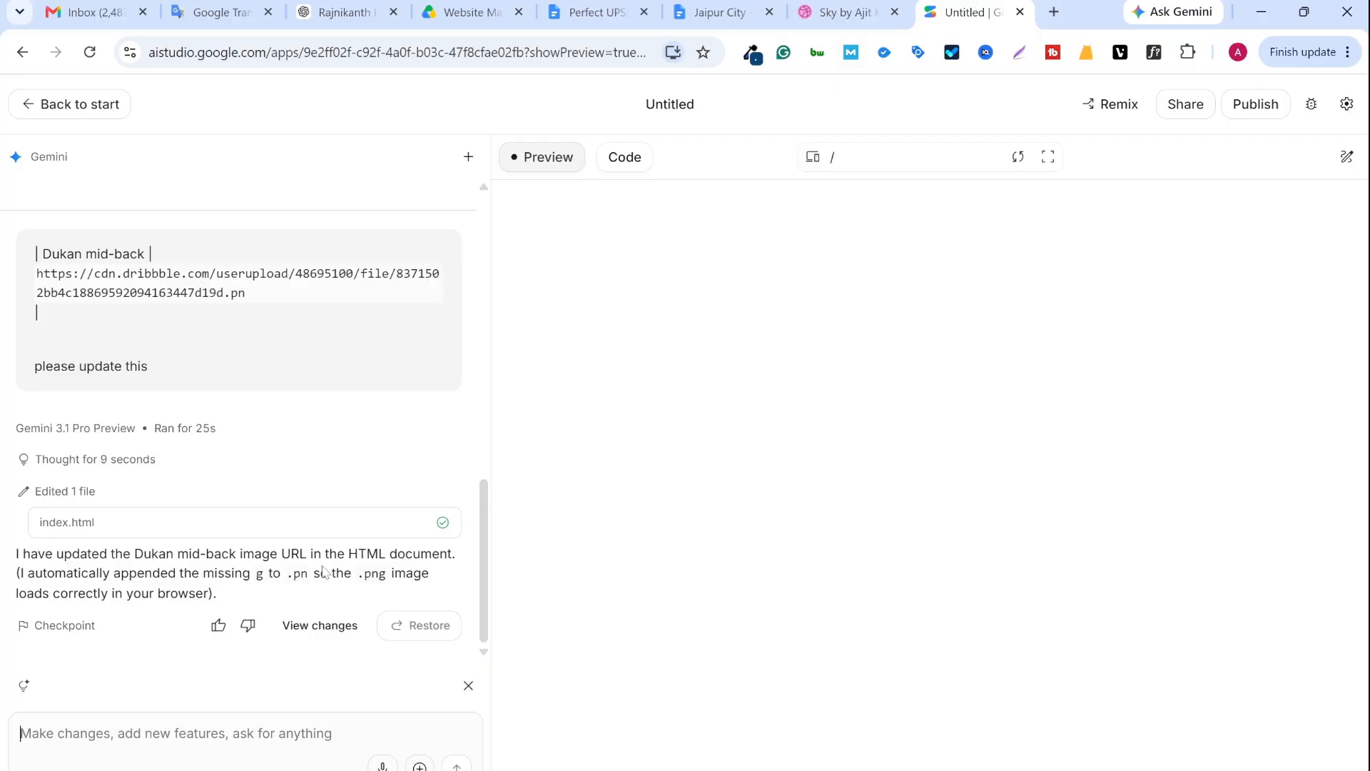
Go back through the Gemini conversation to its implementation summary of the Jaipur cinematic scroll page
scroll(323, 571, "up", 10)
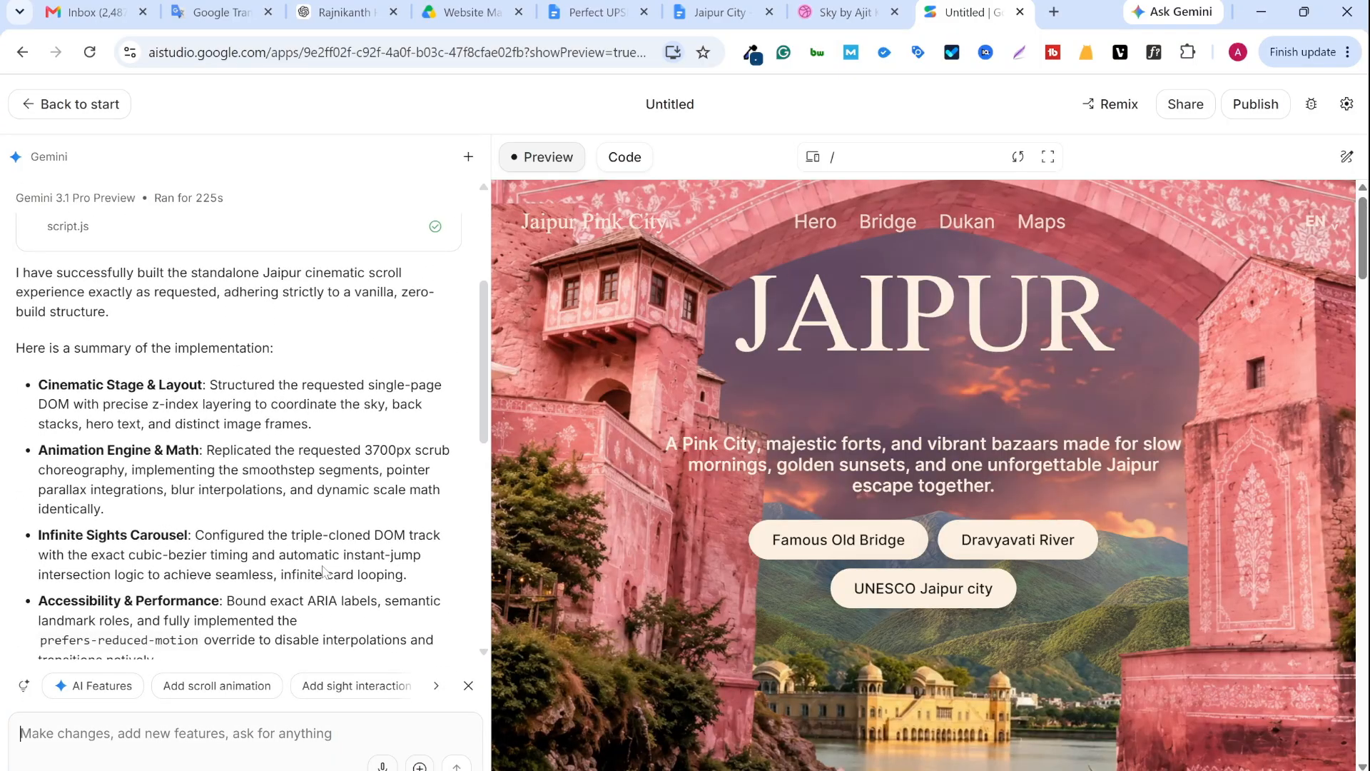
scroll(322, 571, "down", 1)
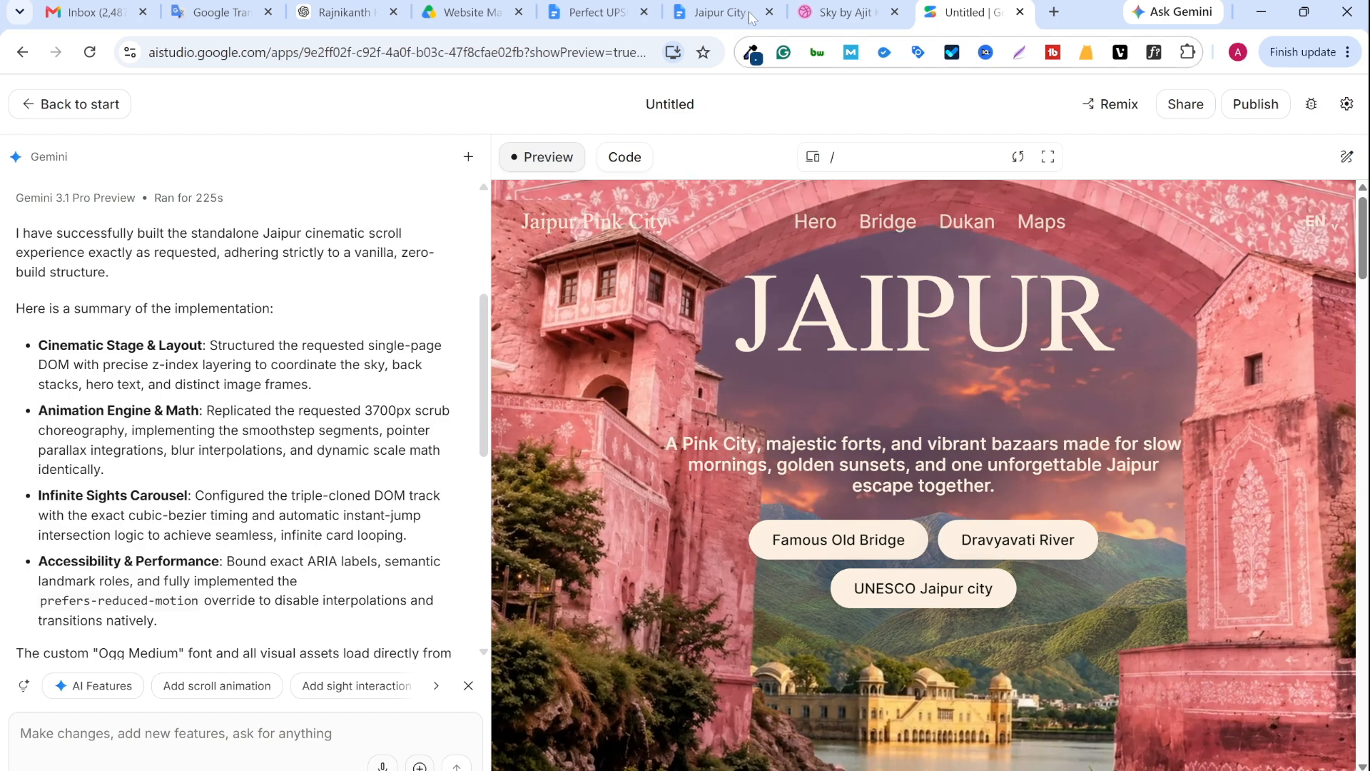
Switch to the Jaipur City document in Google Docs, highlight the site name in the prompt heading and review the remote layer URLs
left_click(717, 10)
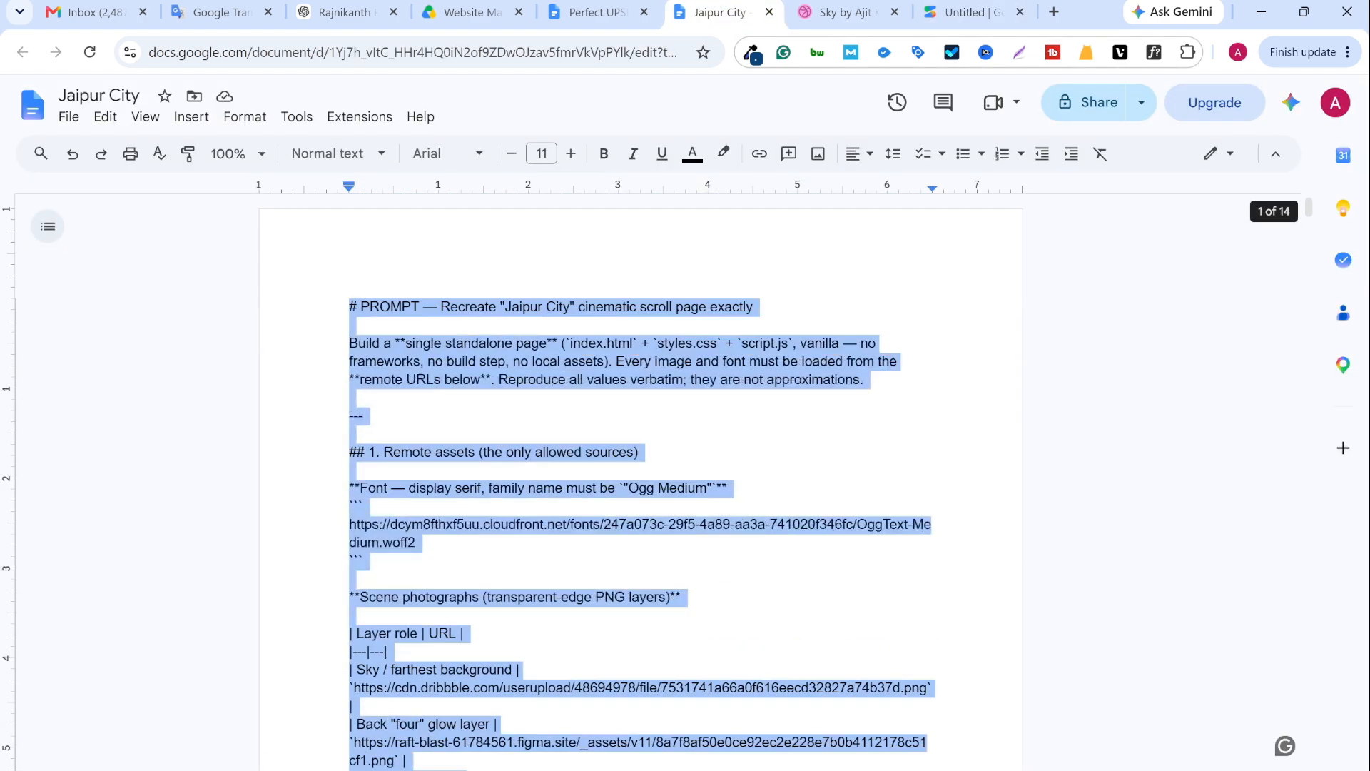
left_click(350, 434)
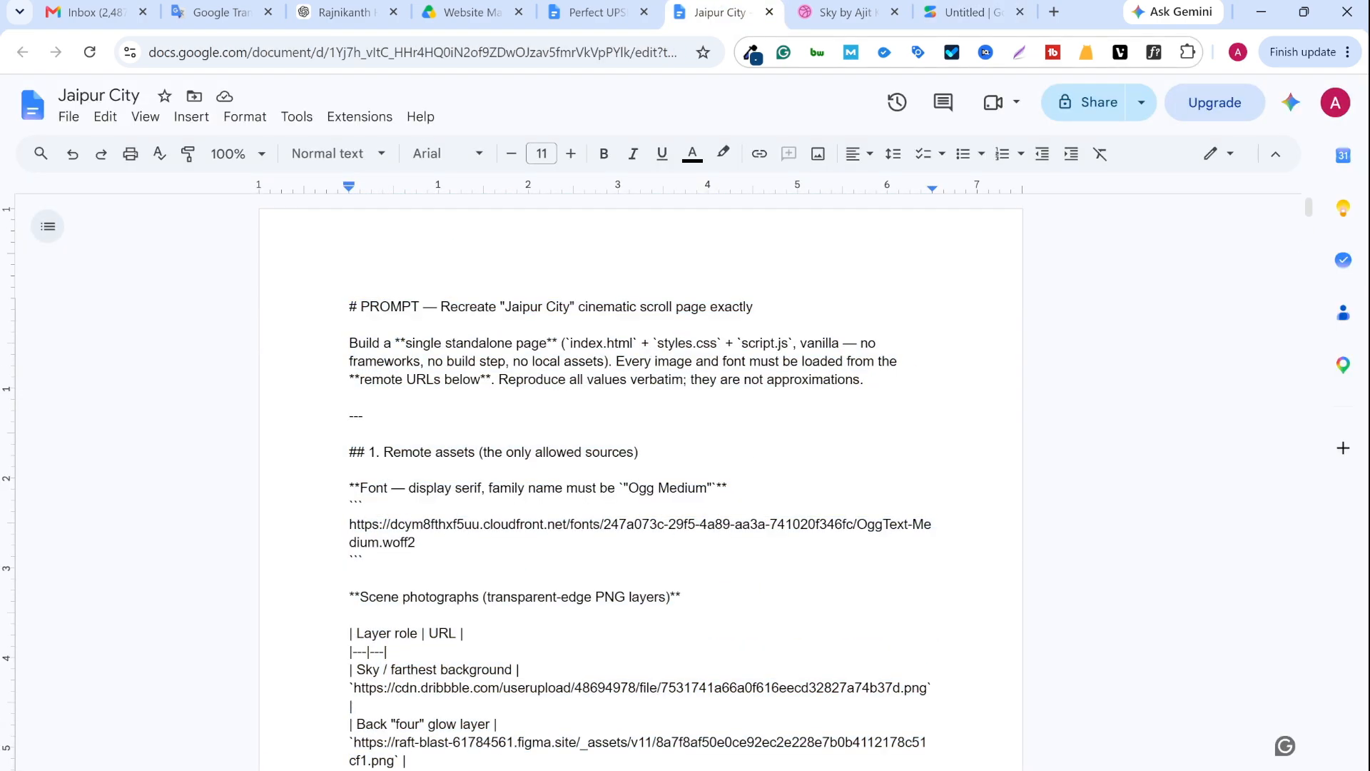
left_click_drag(505, 306, 558, 306)
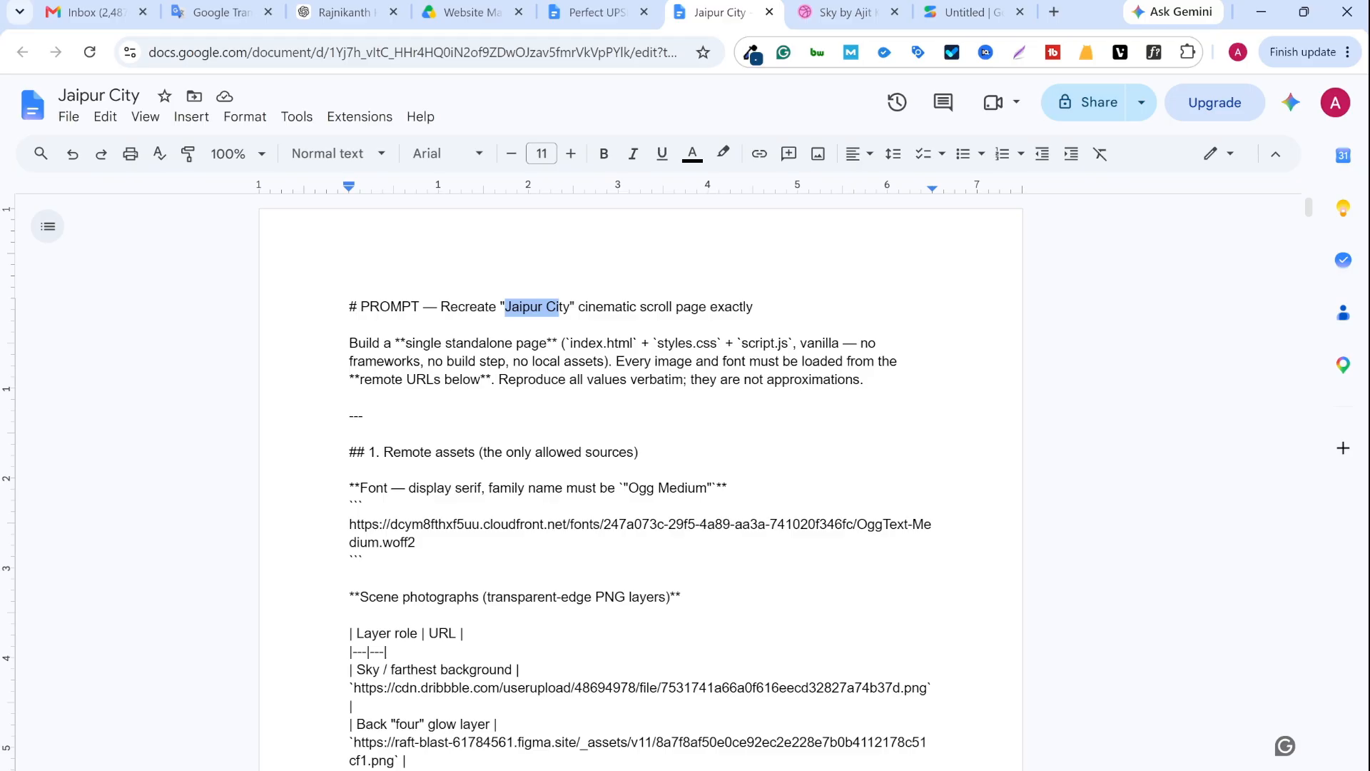
scroll(641, 482, "down", 2)
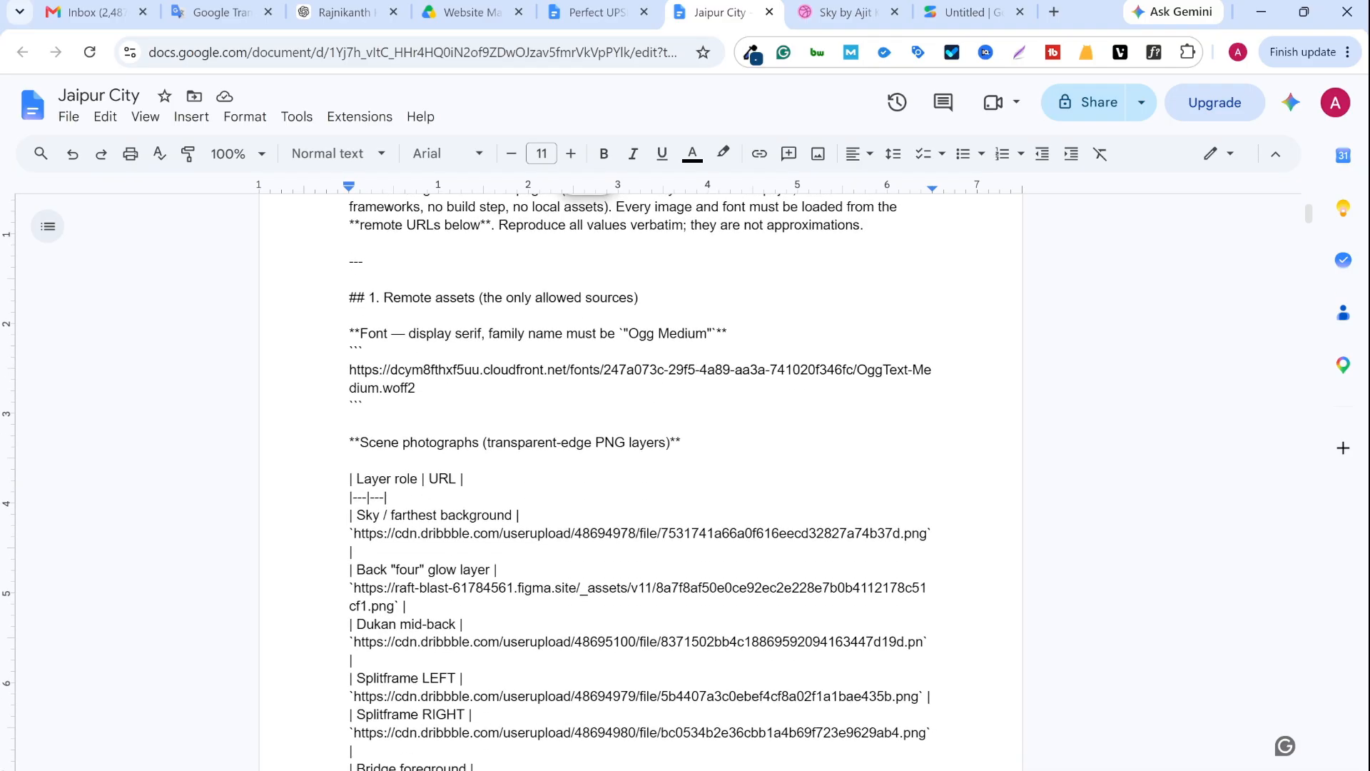
scroll(641, 482, "down", 2)
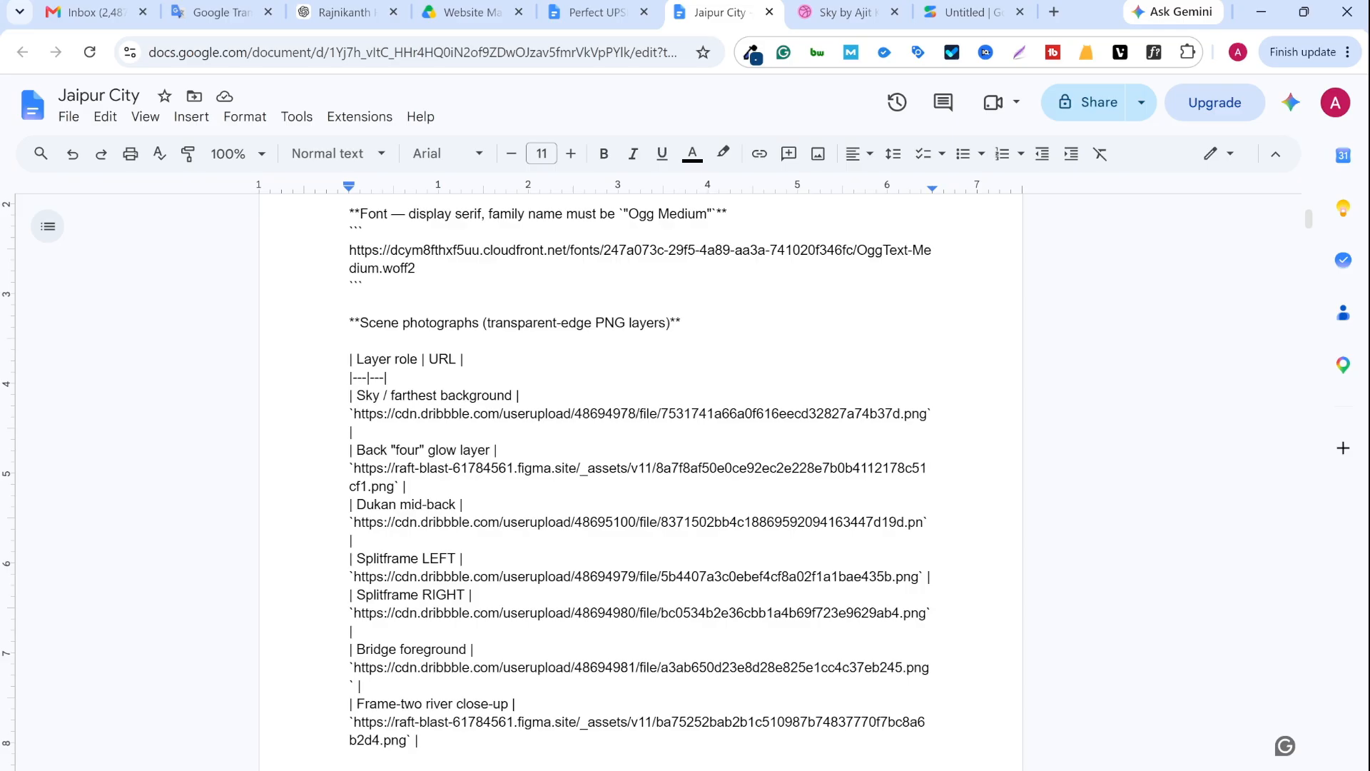
Look at the Sky shot on Dribbble, return to Google AI Studio and read the rest of the implementation summary
left_click(848, 12)
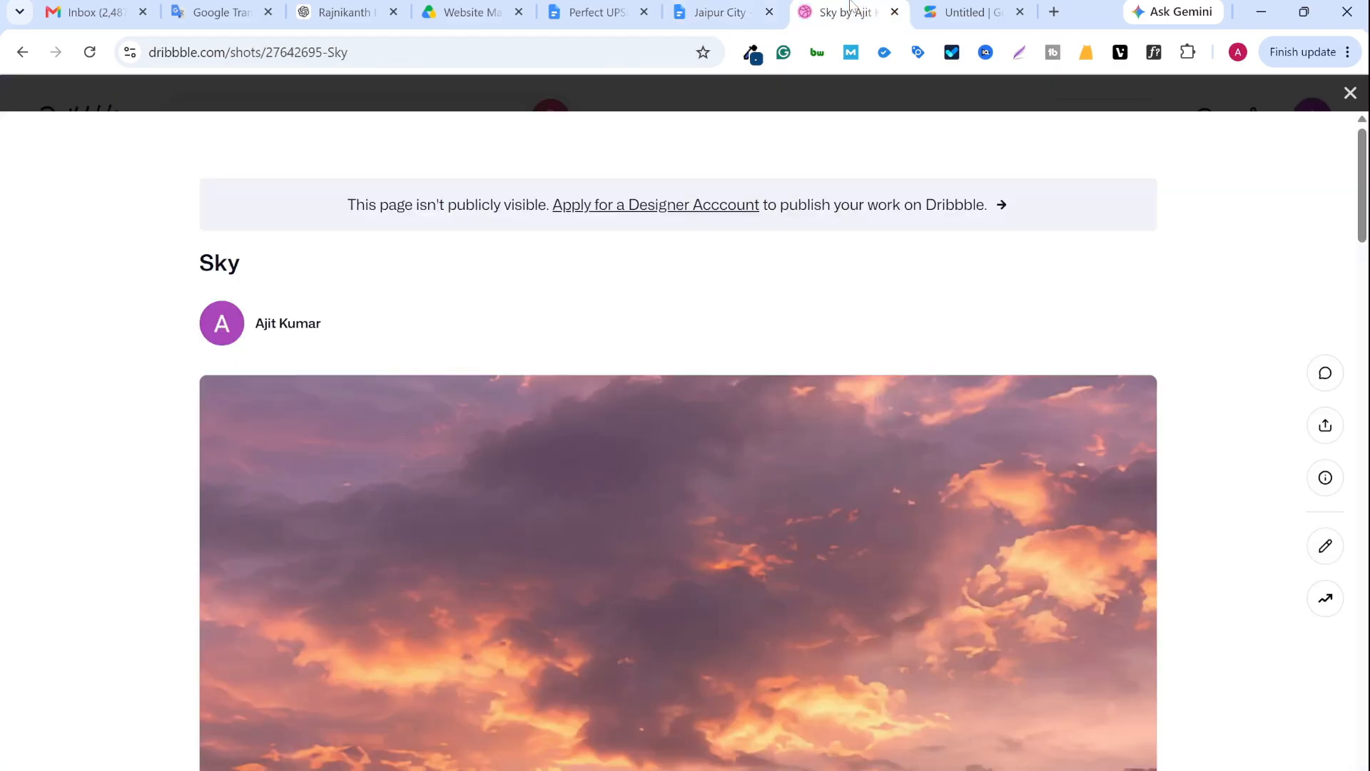
left_click(959, 3)
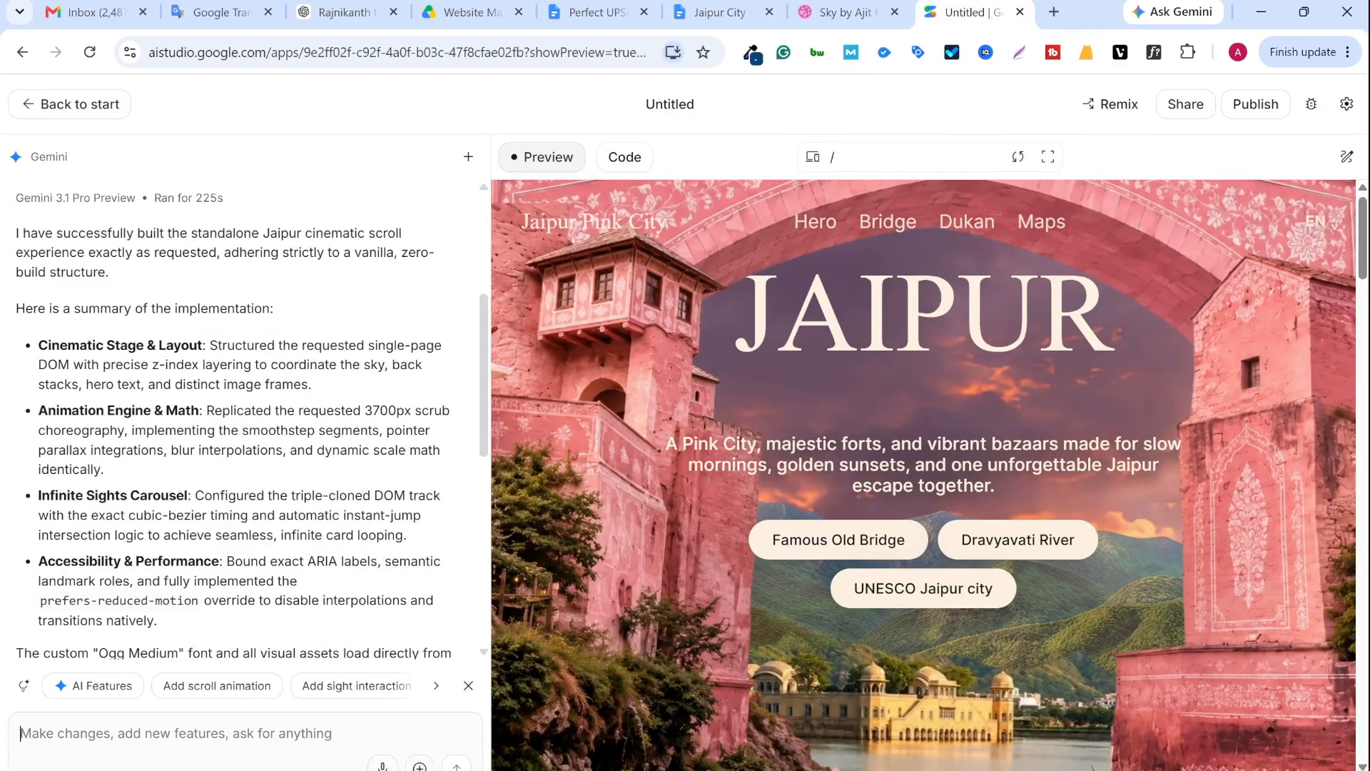
scroll(426, 524, "down", 1)
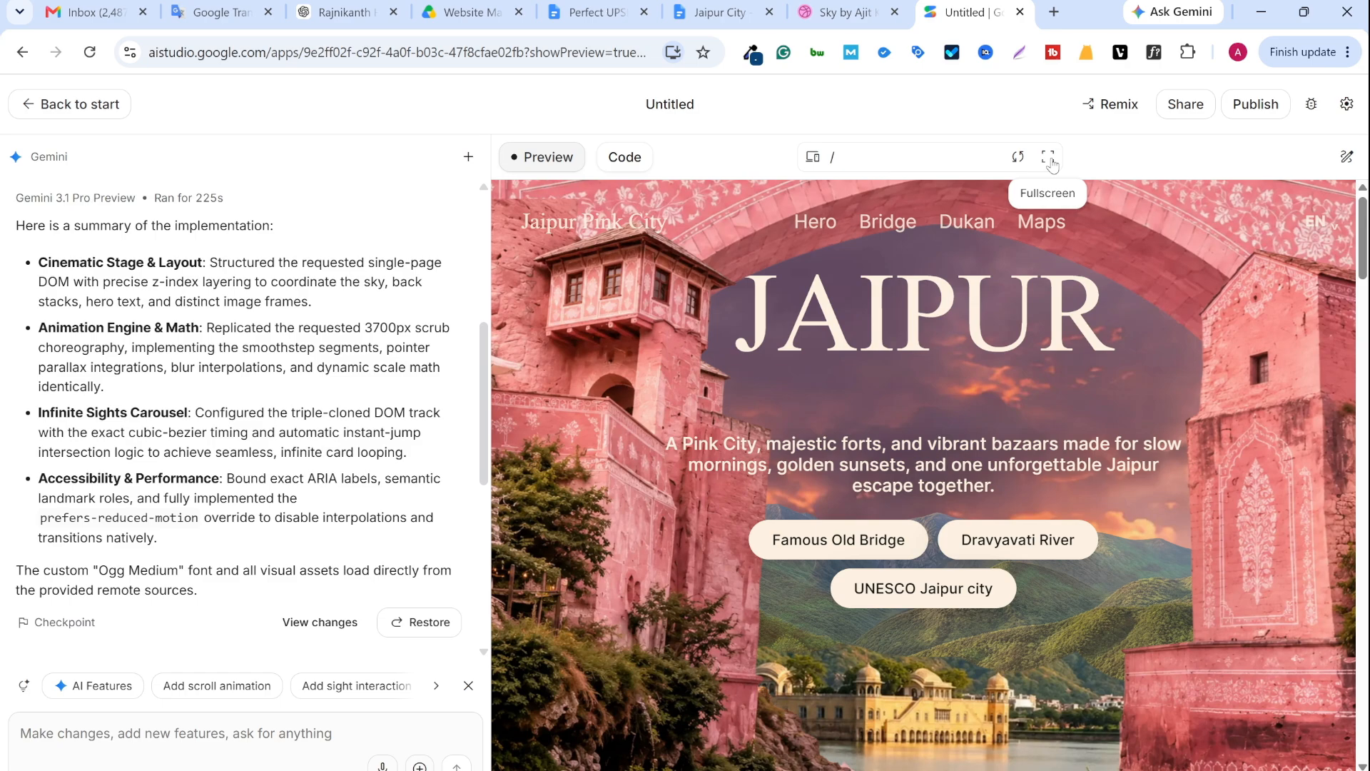
Show the Jaipur website preview in full screen and examine the scroll animation from the JAIPUR hero through the bridge section
left_click(1048, 159)
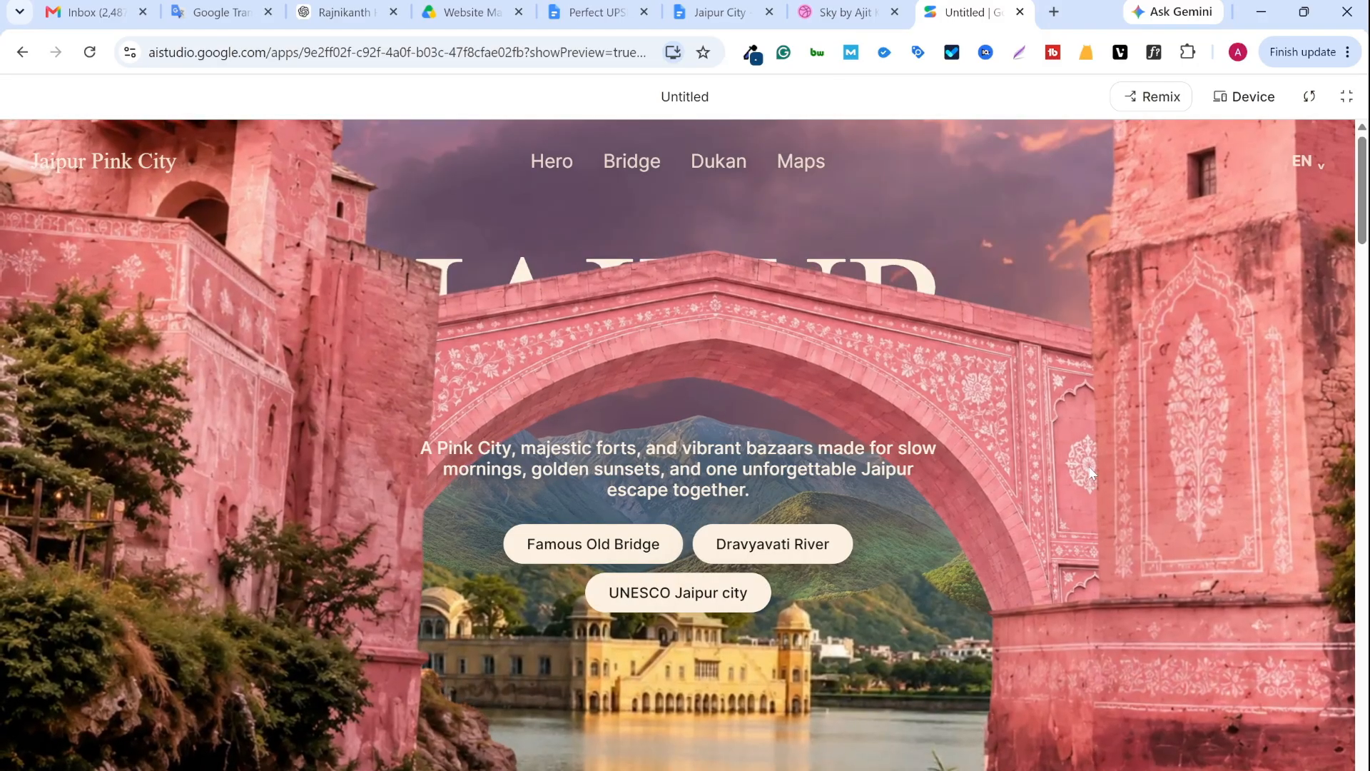
scroll(1089, 468, "down", 2)
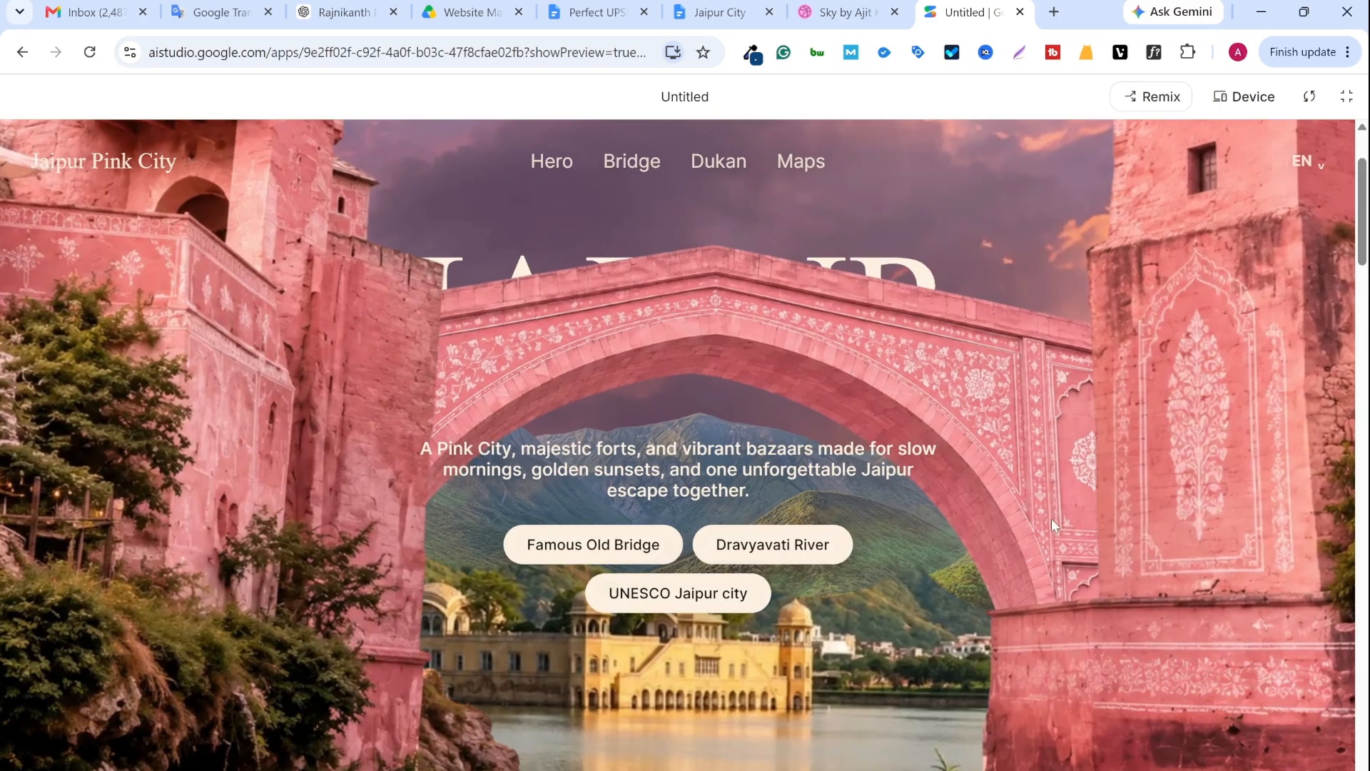
scroll(1051, 519, "down", 2)
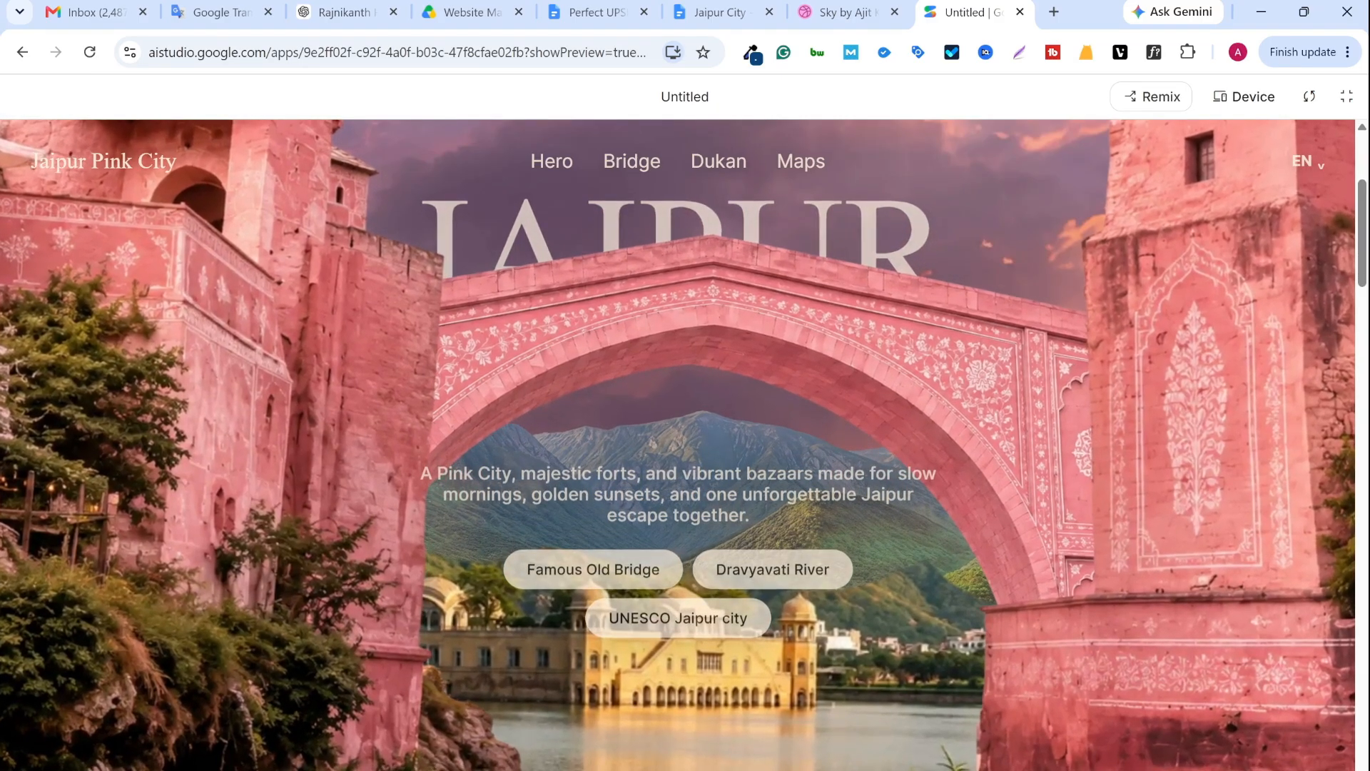
scroll(686, 428, "down", 2)
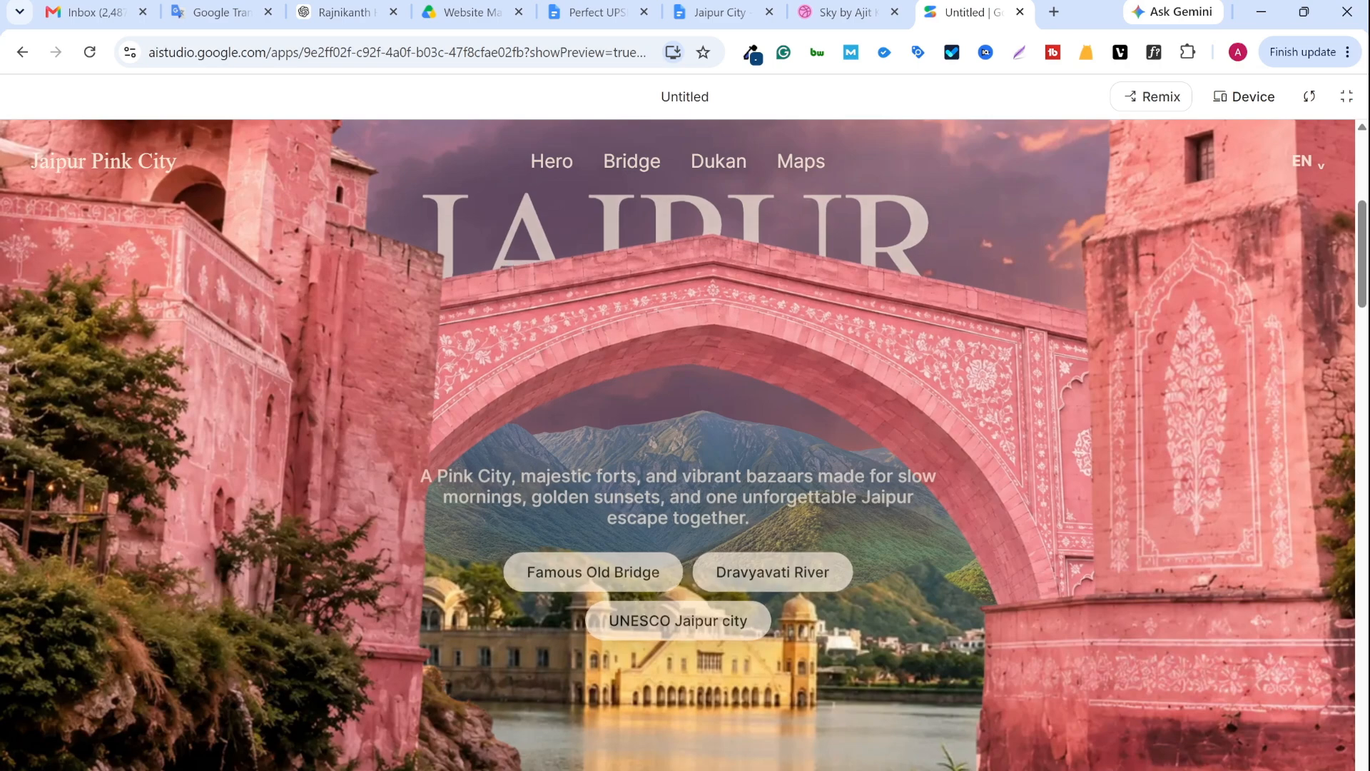
scroll(848, 258, "down", 2)
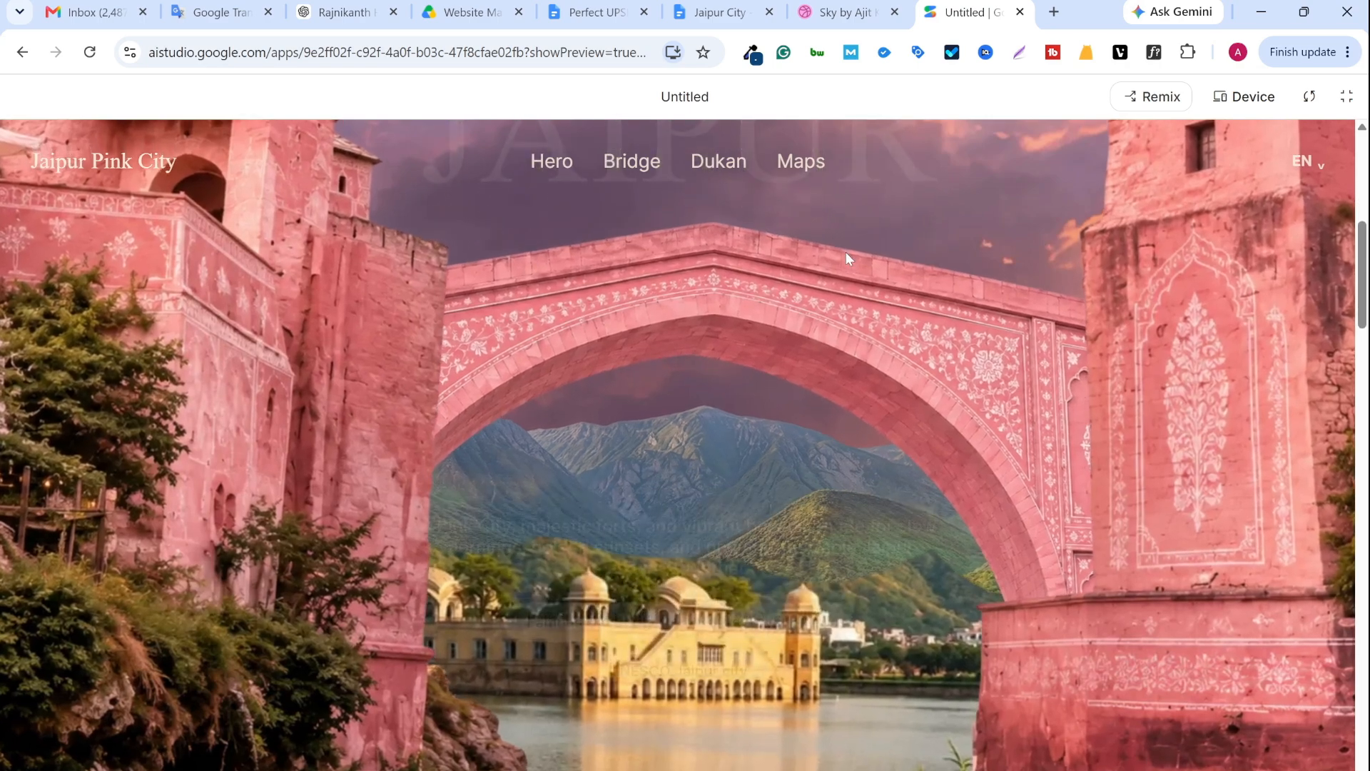
scroll(846, 258, "down", 1)
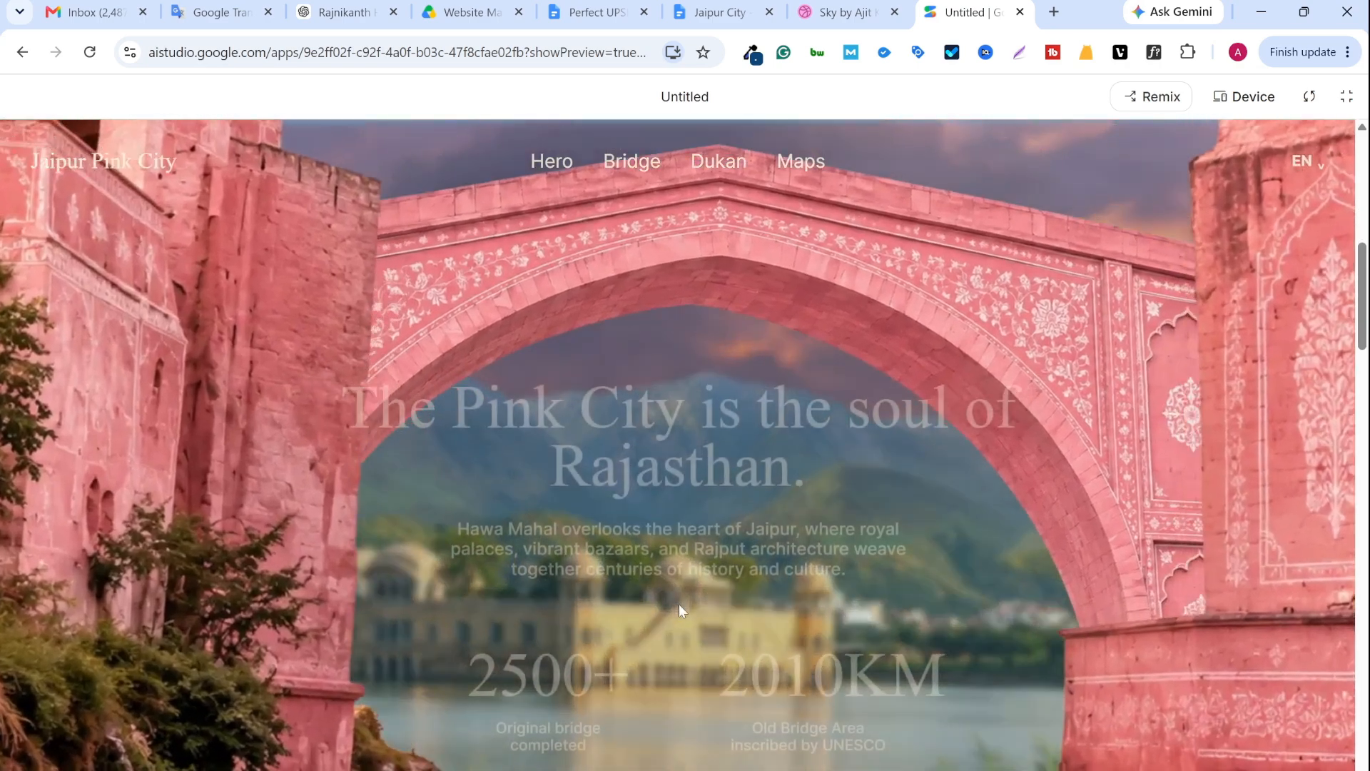
scroll(721, 490, "down", 1)
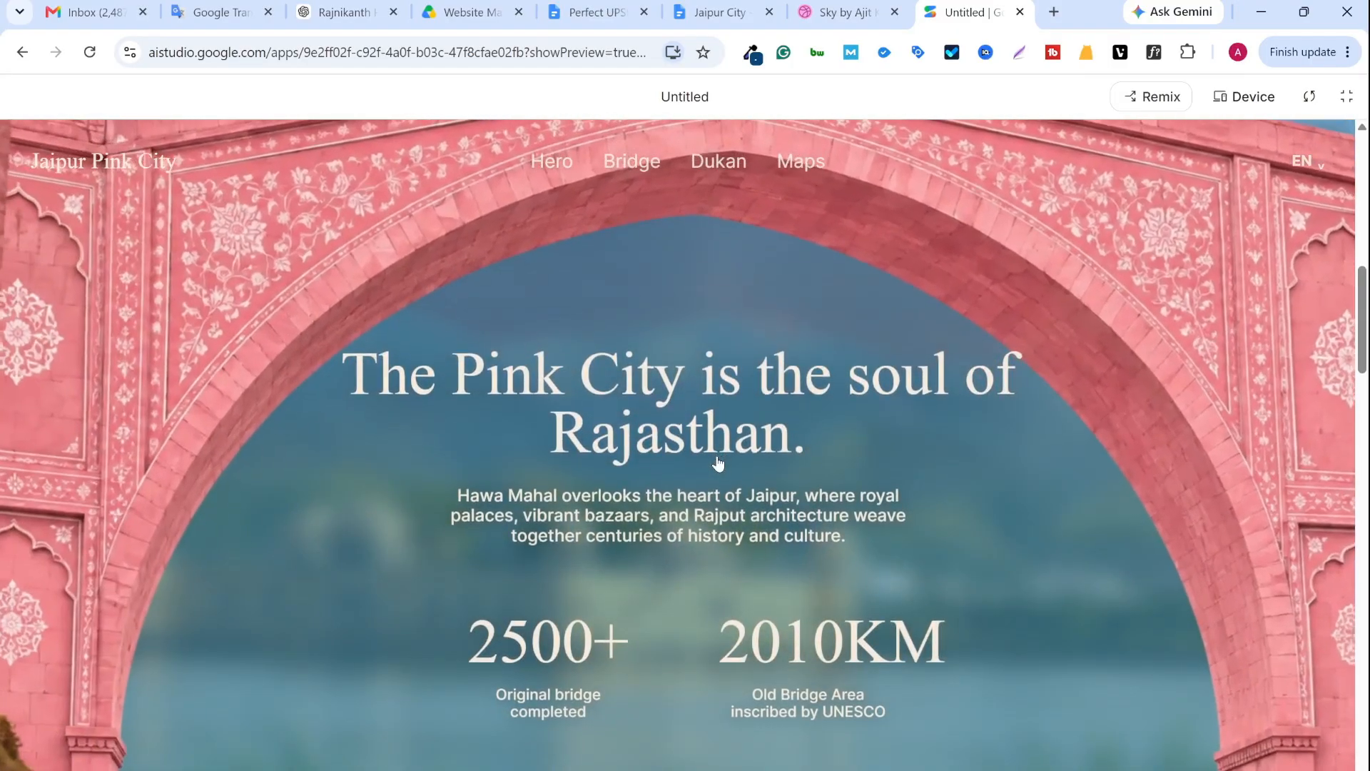
scroll(678, 443, "down", 1)
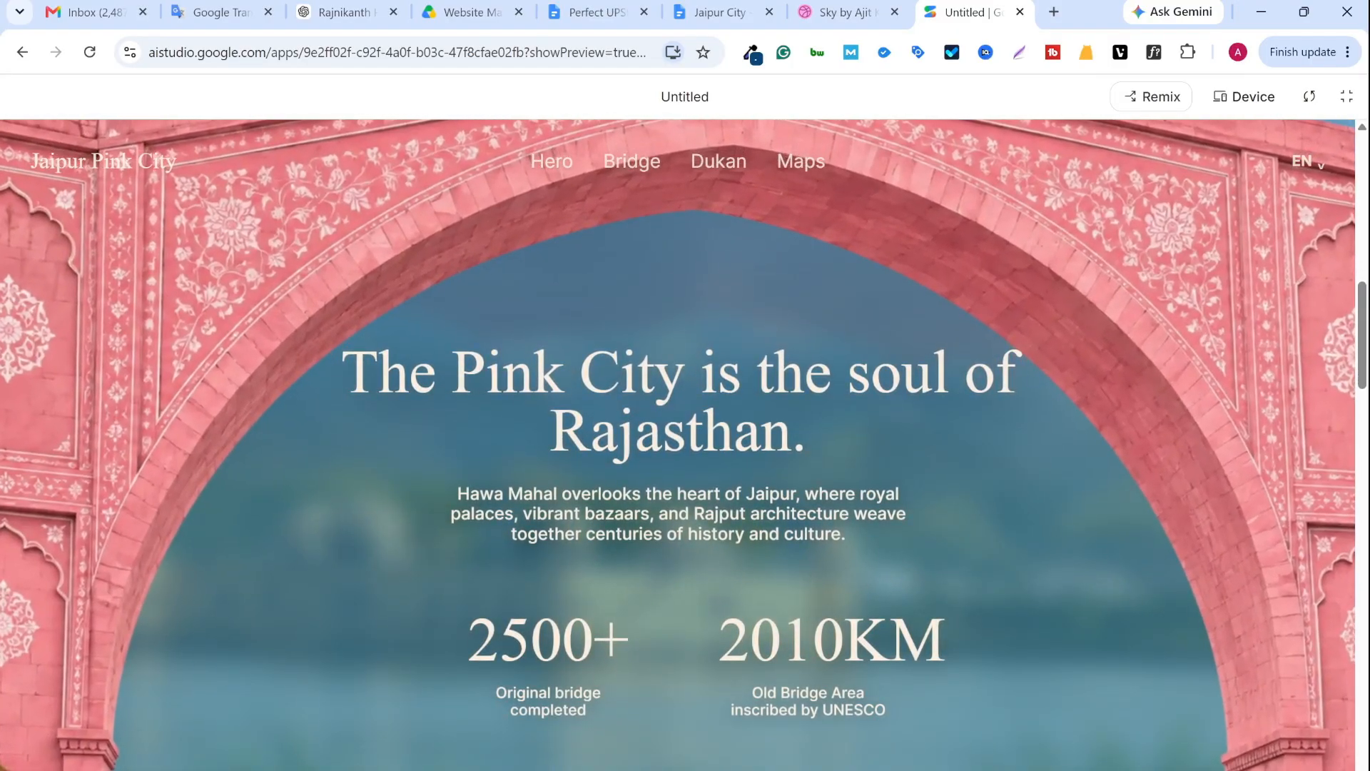
scroll(776, 464, "down", 2)
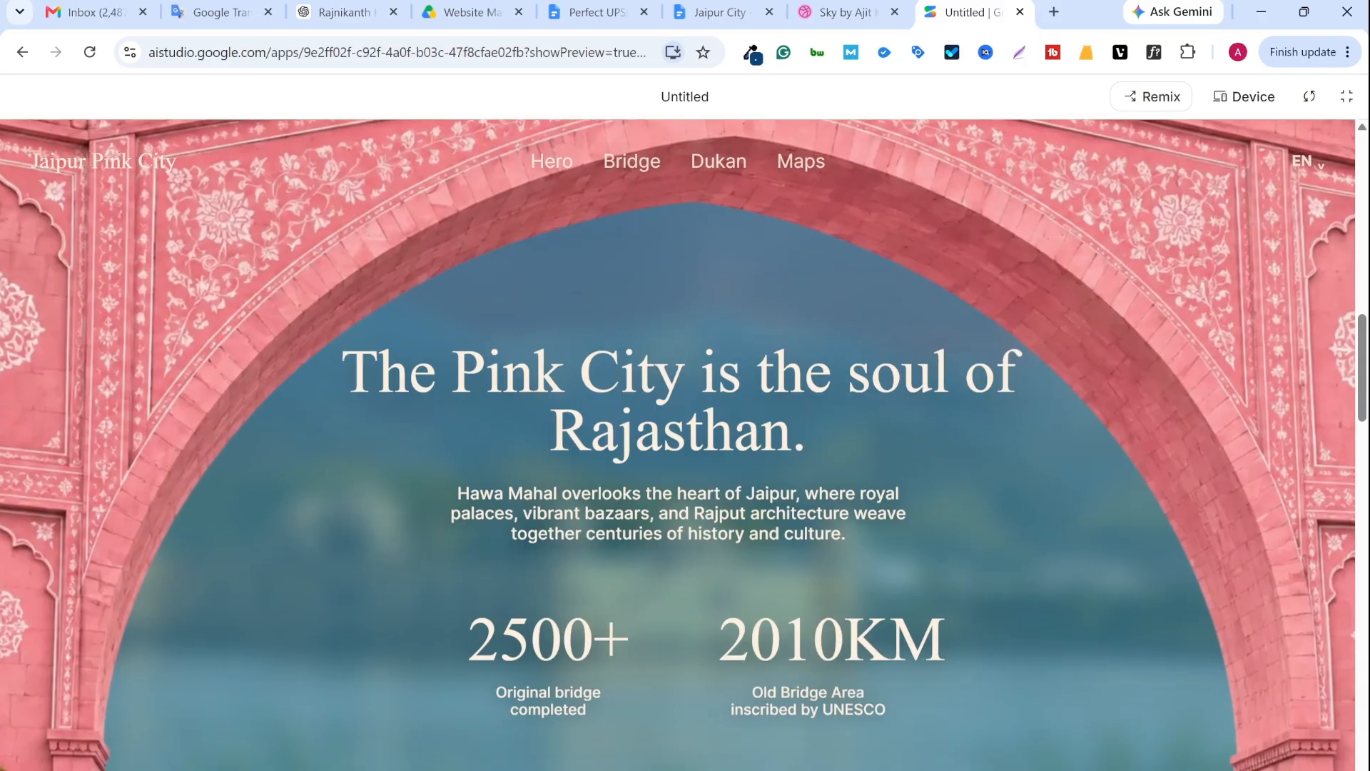
Examine the transition from the bridge section to the lake palace and the "Jaipur stays close to the heart" section
scroll(774, 485, "down", 3)
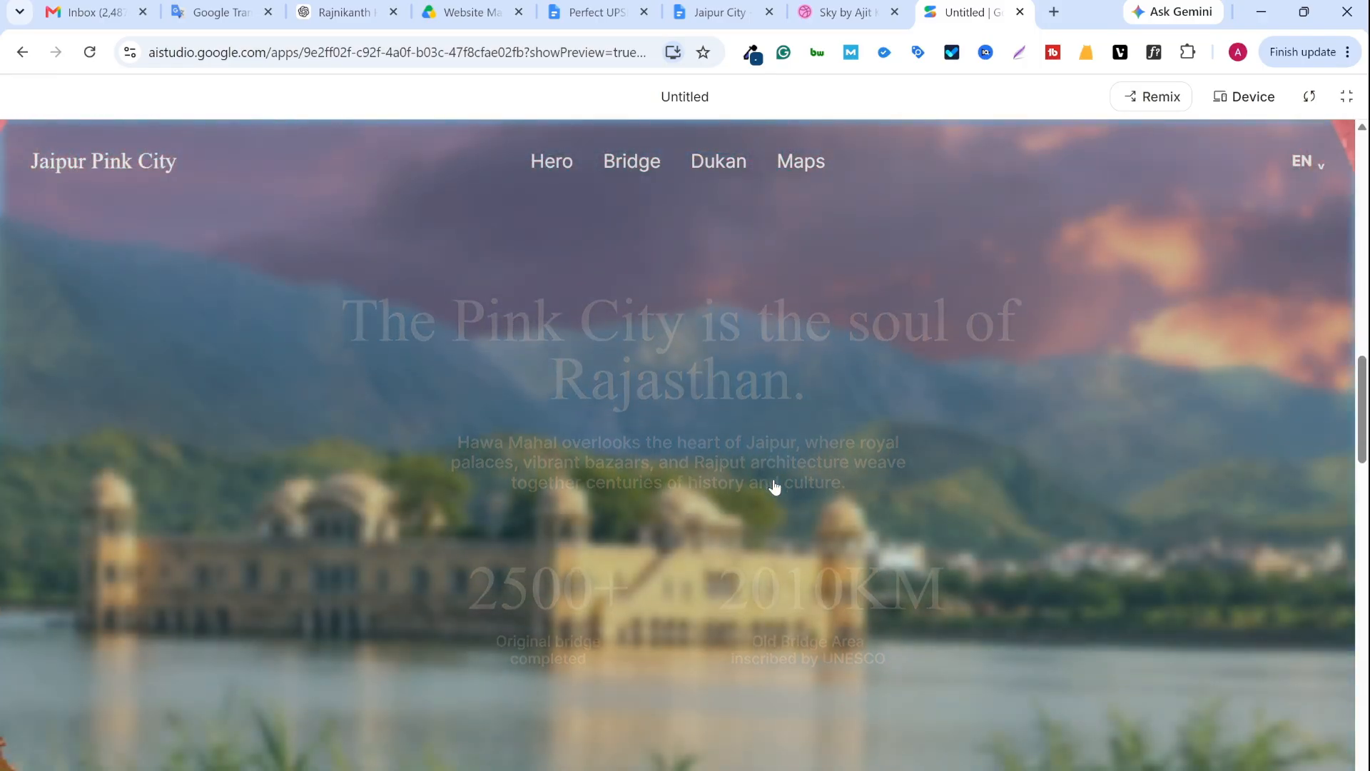
scroll(776, 485, "down", 2)
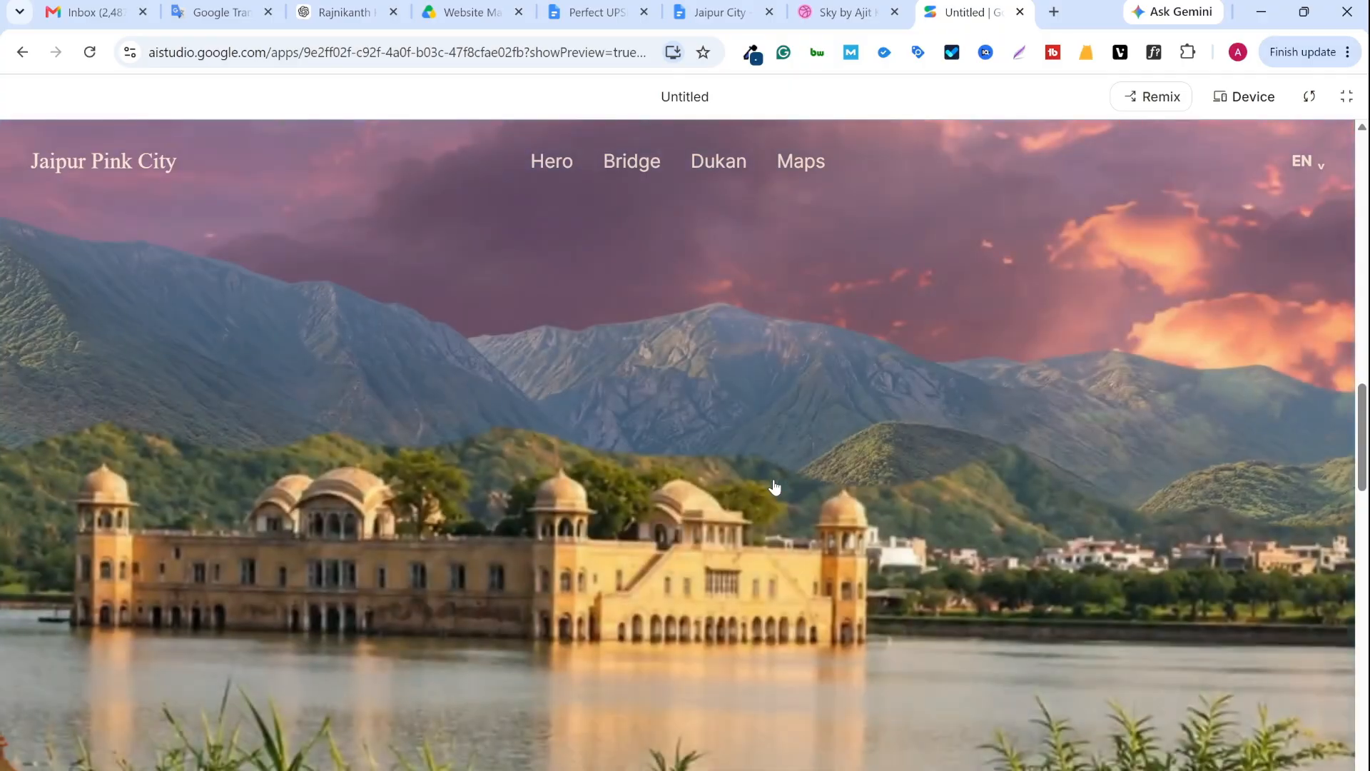
scroll(774, 487, "down", 2)
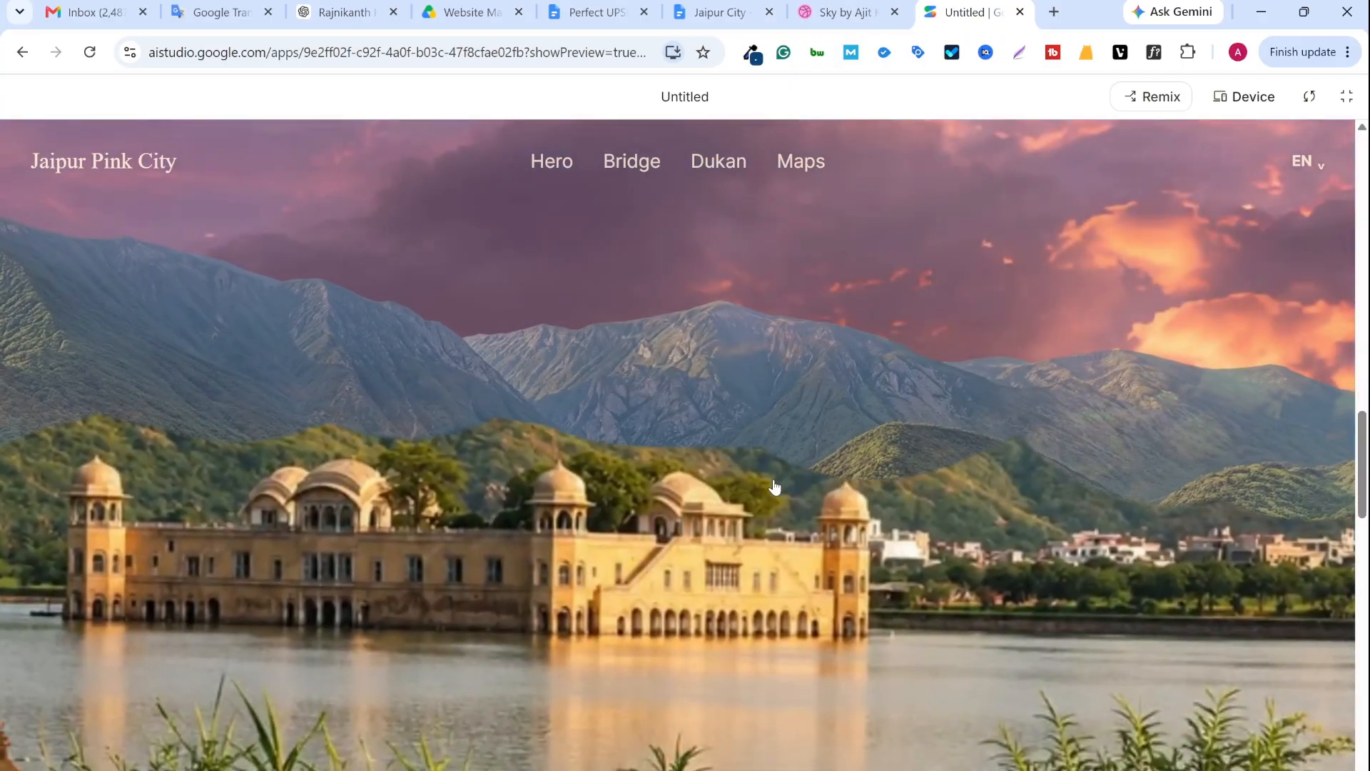
scroll(774, 486, "down", 2)
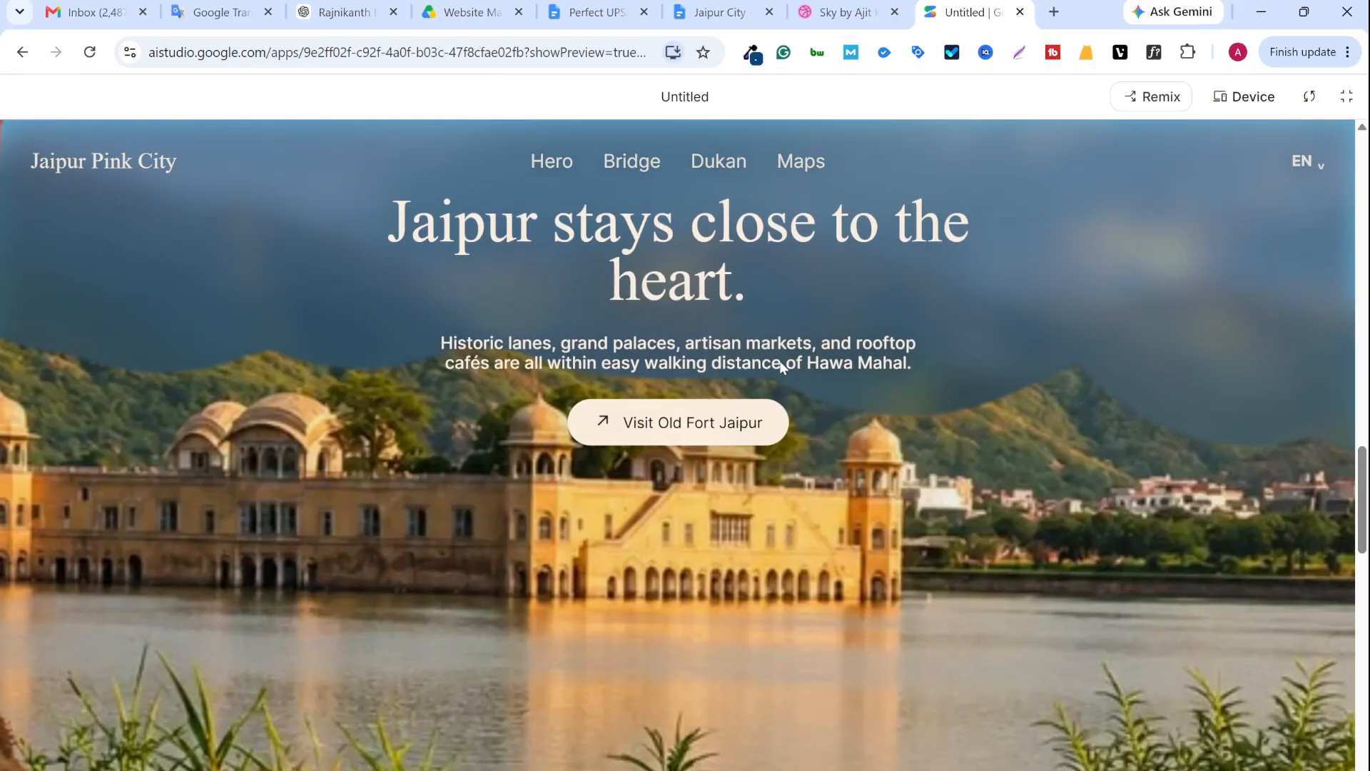
scroll(782, 365, "down", 2)
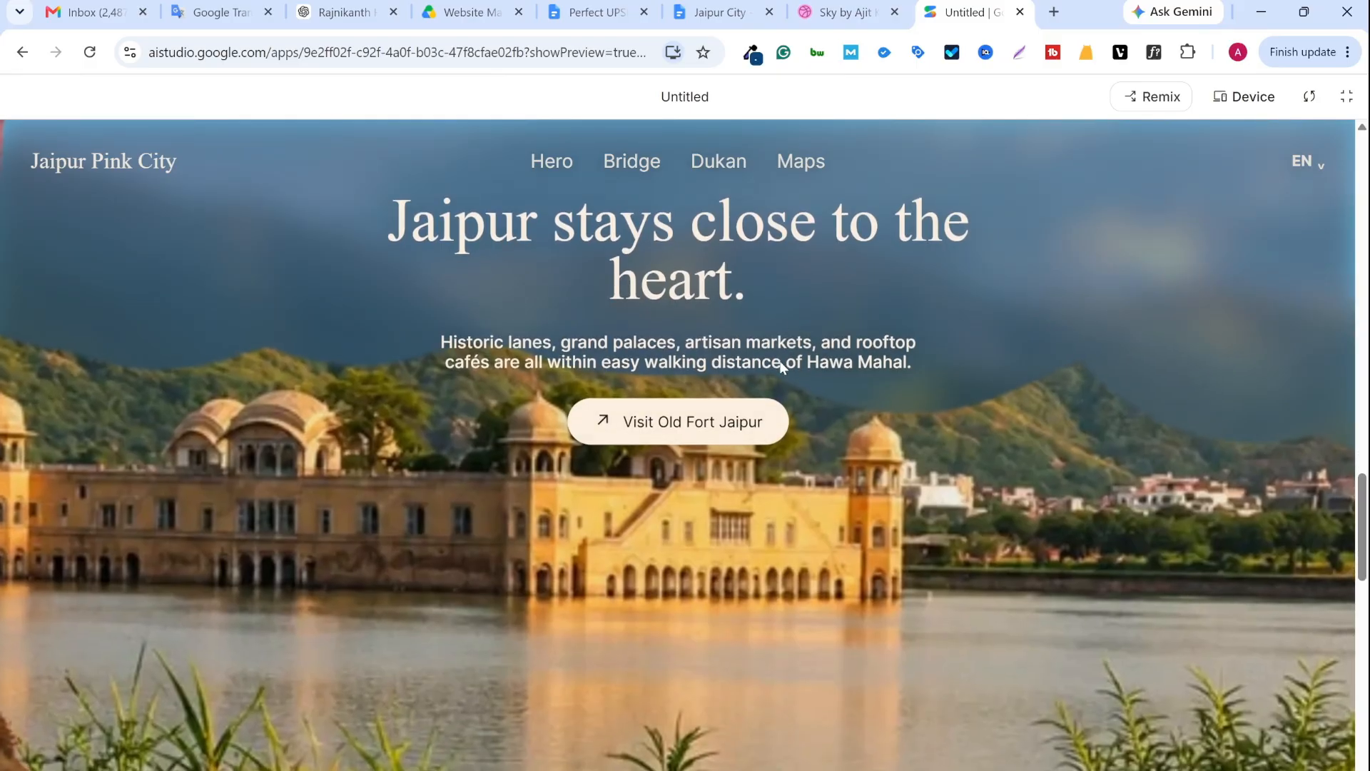
scroll(782, 366, "down", 4)
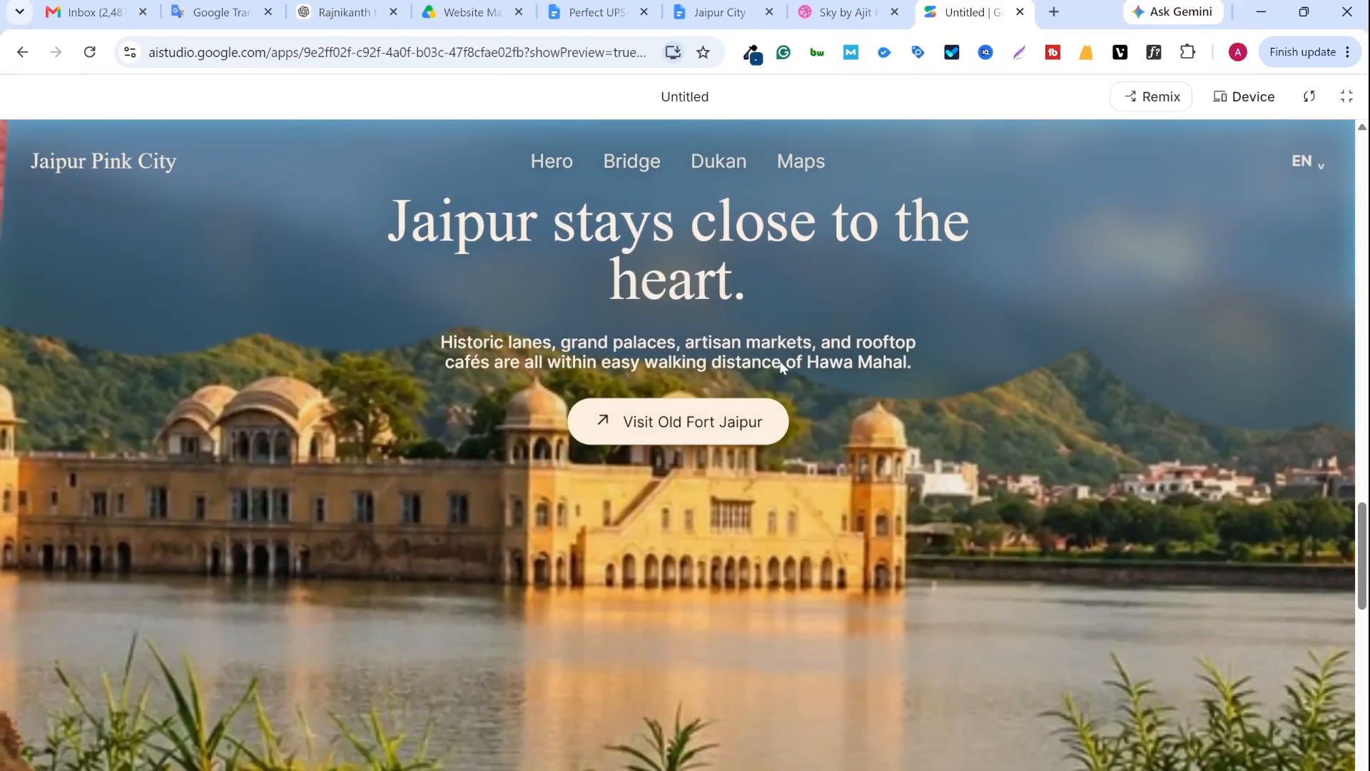
Examine the attraction cards below the "Jaipur stays close to the heart" section and move the carousel backward and forward
scroll(782, 369, "down", 3)
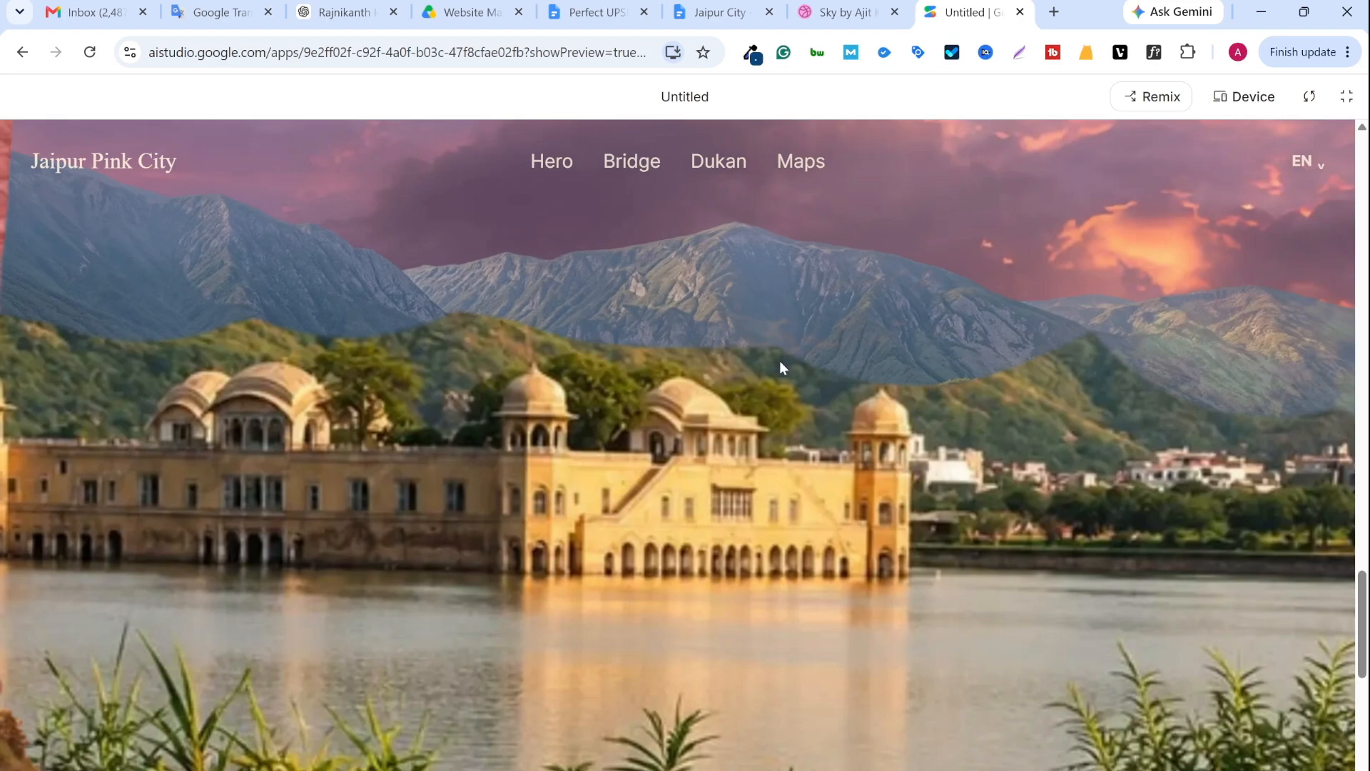
scroll(780, 361, "down", 3)
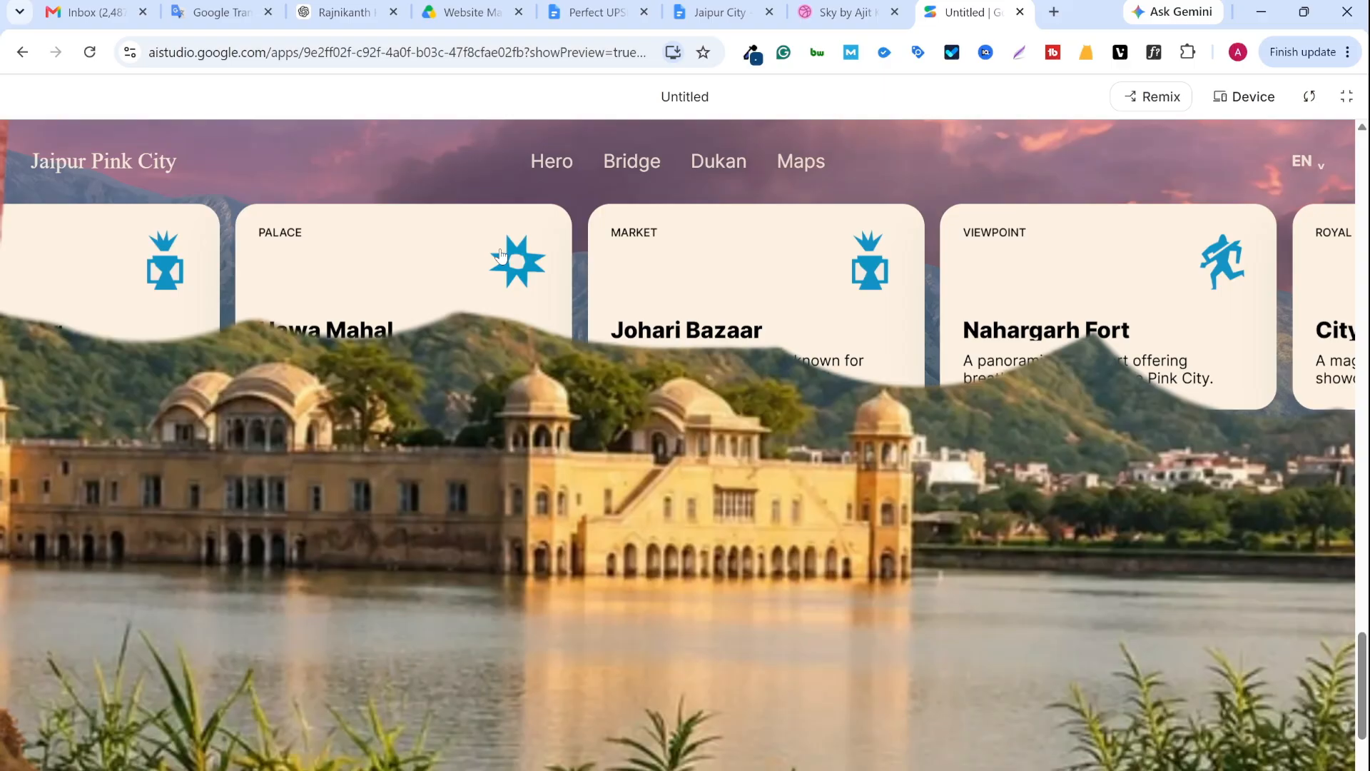
left_click_drag(501, 256, 743, 297)
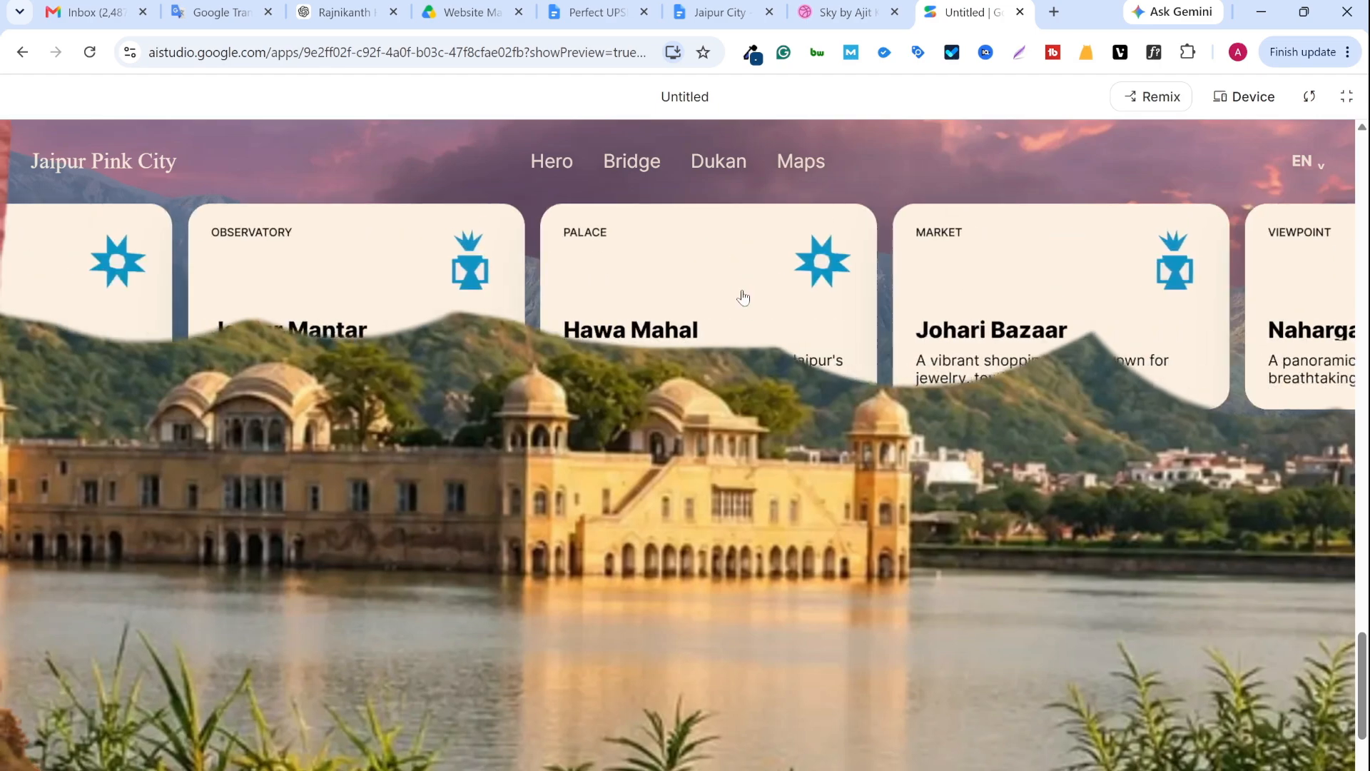
scroll(743, 297, "down", 4)
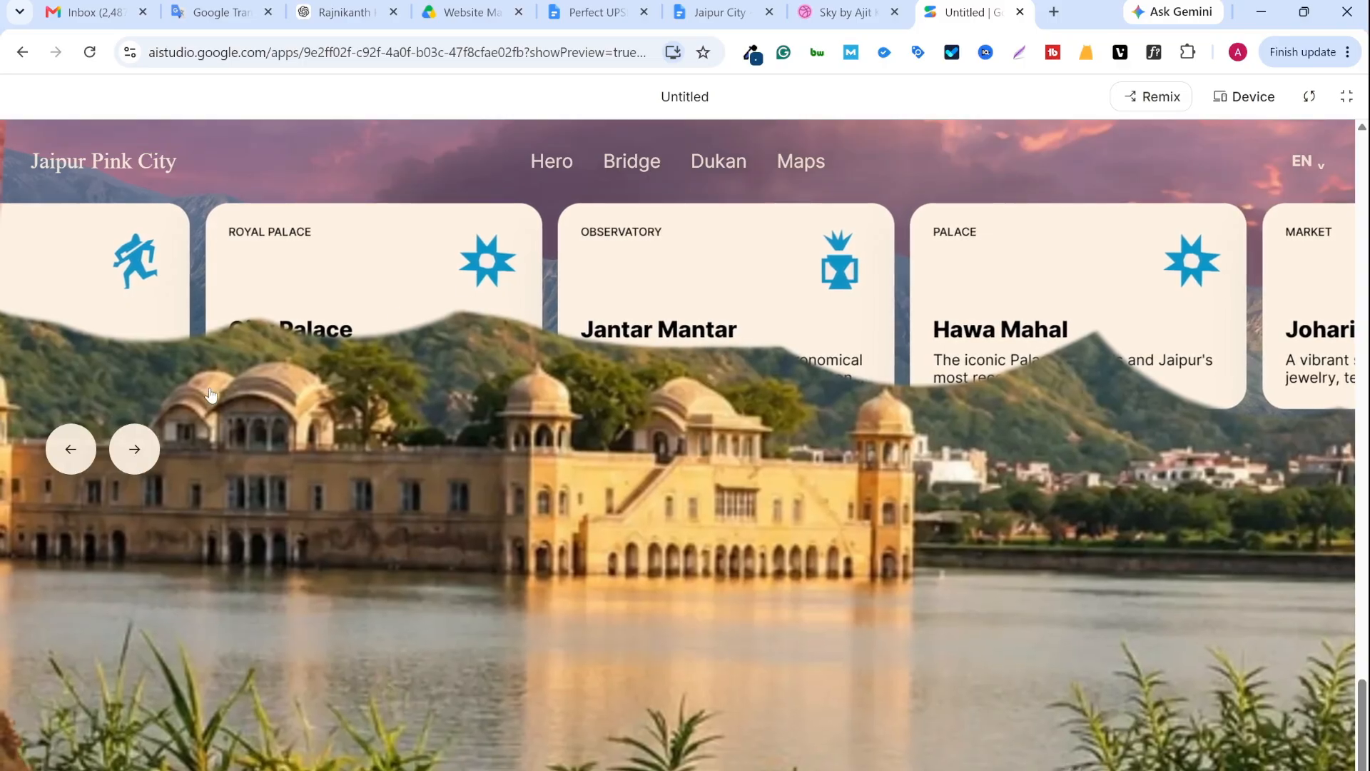
left_click(135, 450)
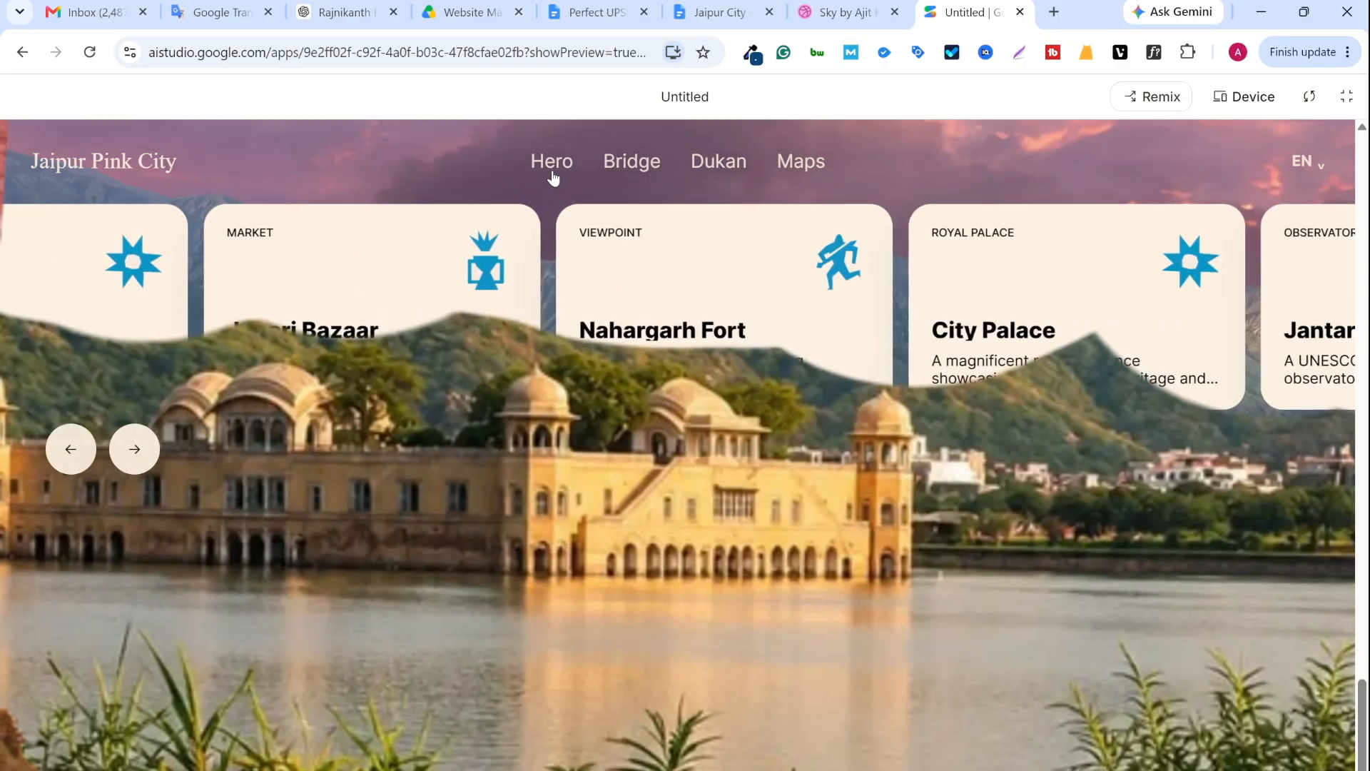
Return to the Hero section and review the scroll animation in the desktop and mobile previews down to the attraction cards
left_click(551, 165)
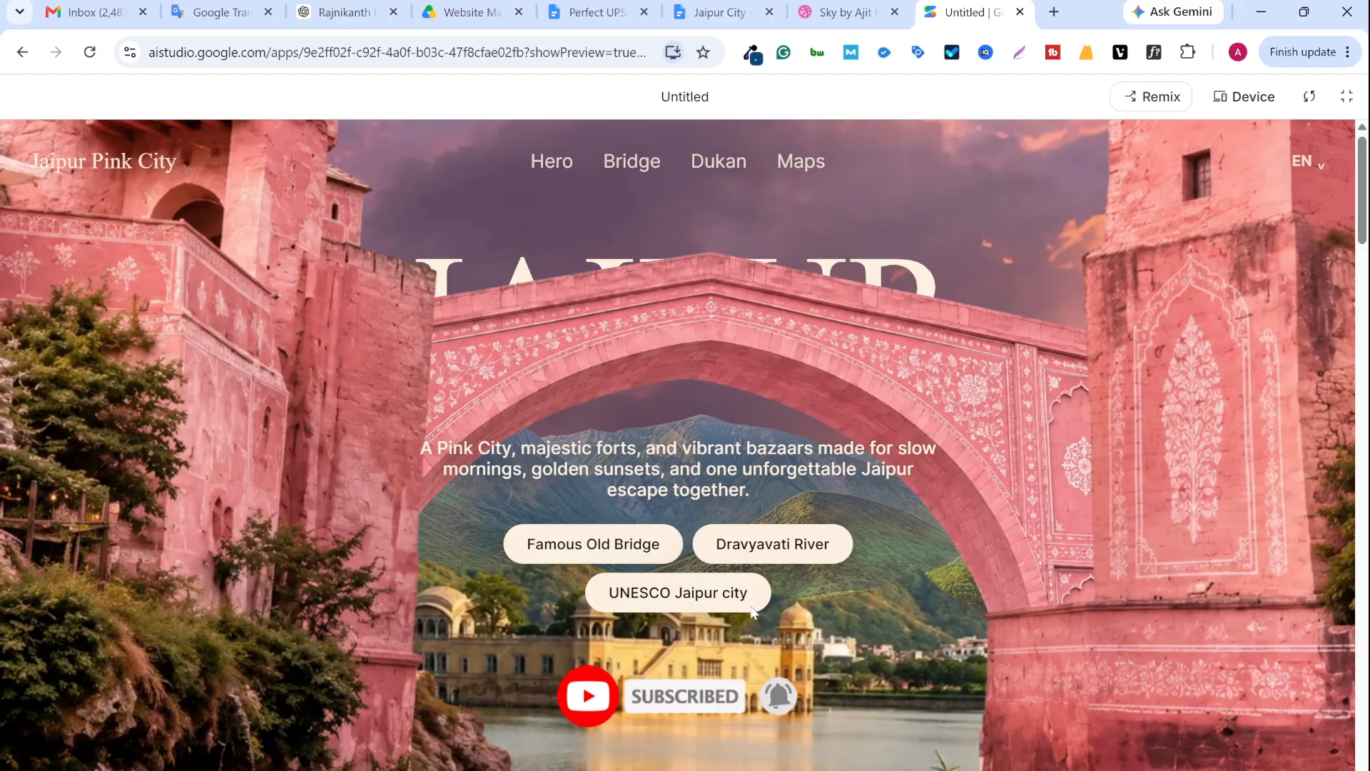
scroll(751, 607, "down", 8)
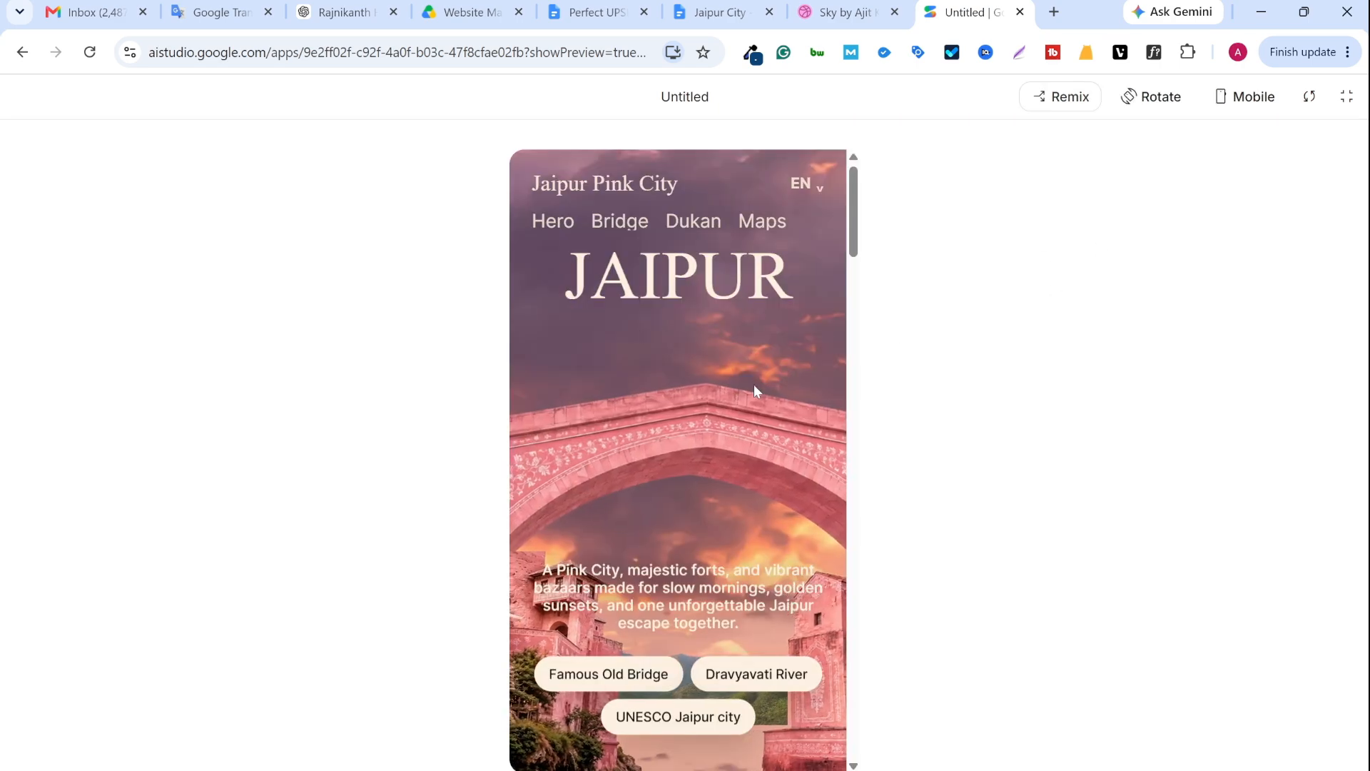
scroll(726, 540, "down", 5)
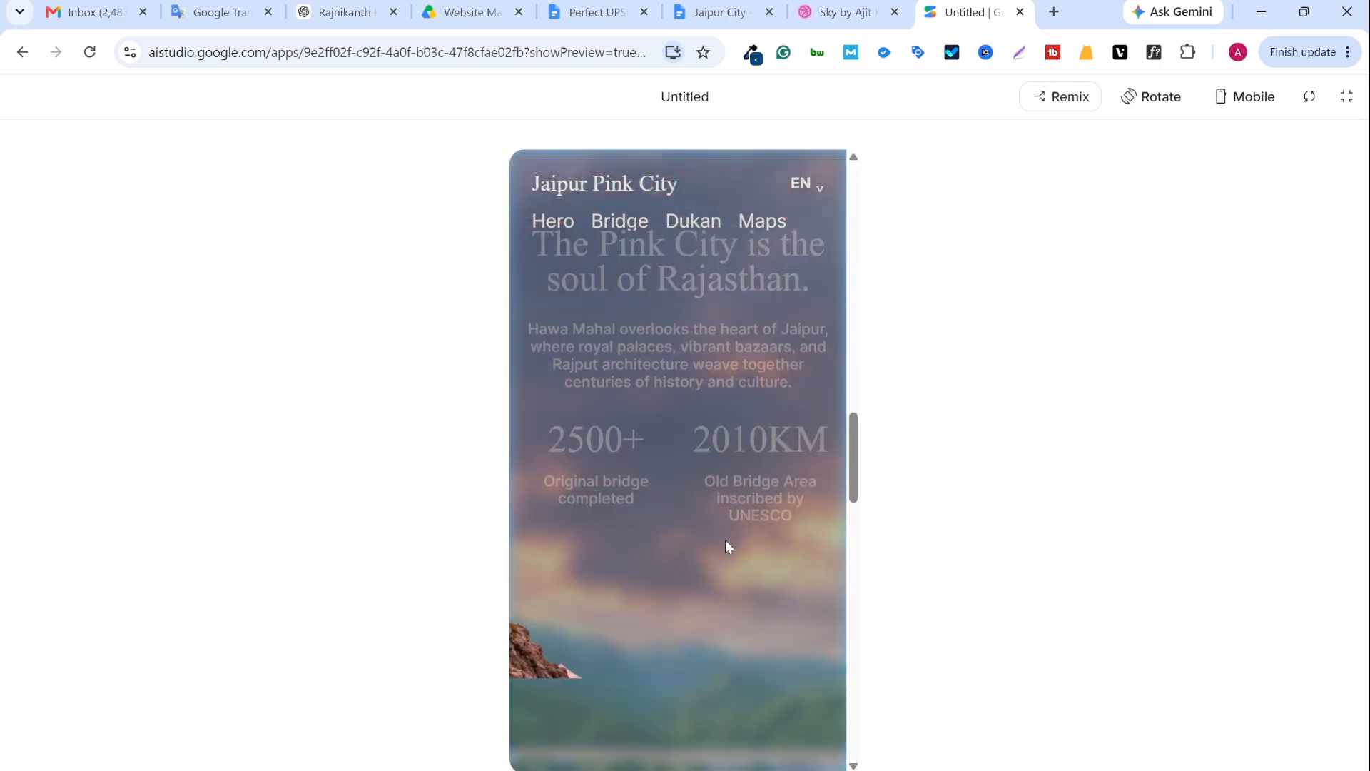
scroll(725, 539, "down", 2)
scroll(842, 338, "down", 5)
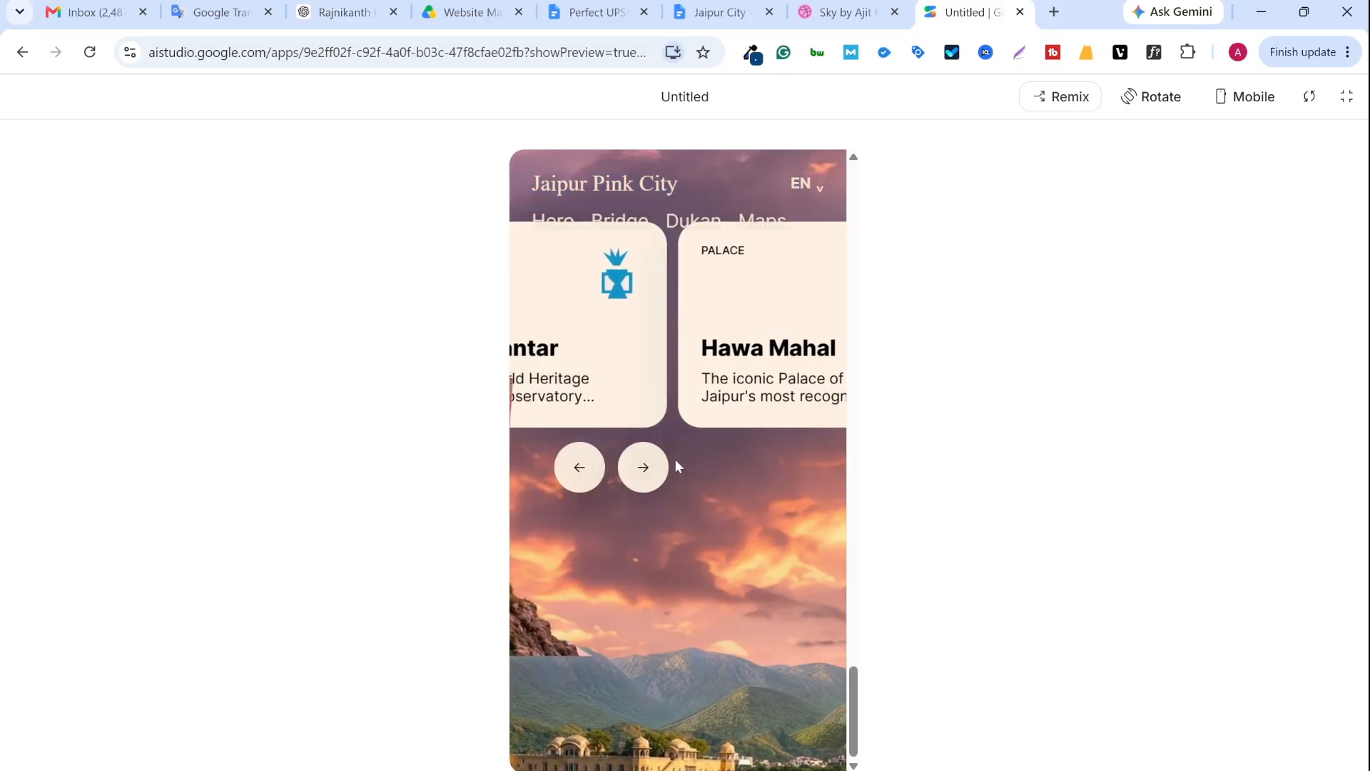
Exit the full-screen preview, return the site to its top and browse the suggested changes as far as "Add slider navigation"
left_click(1346, 98)
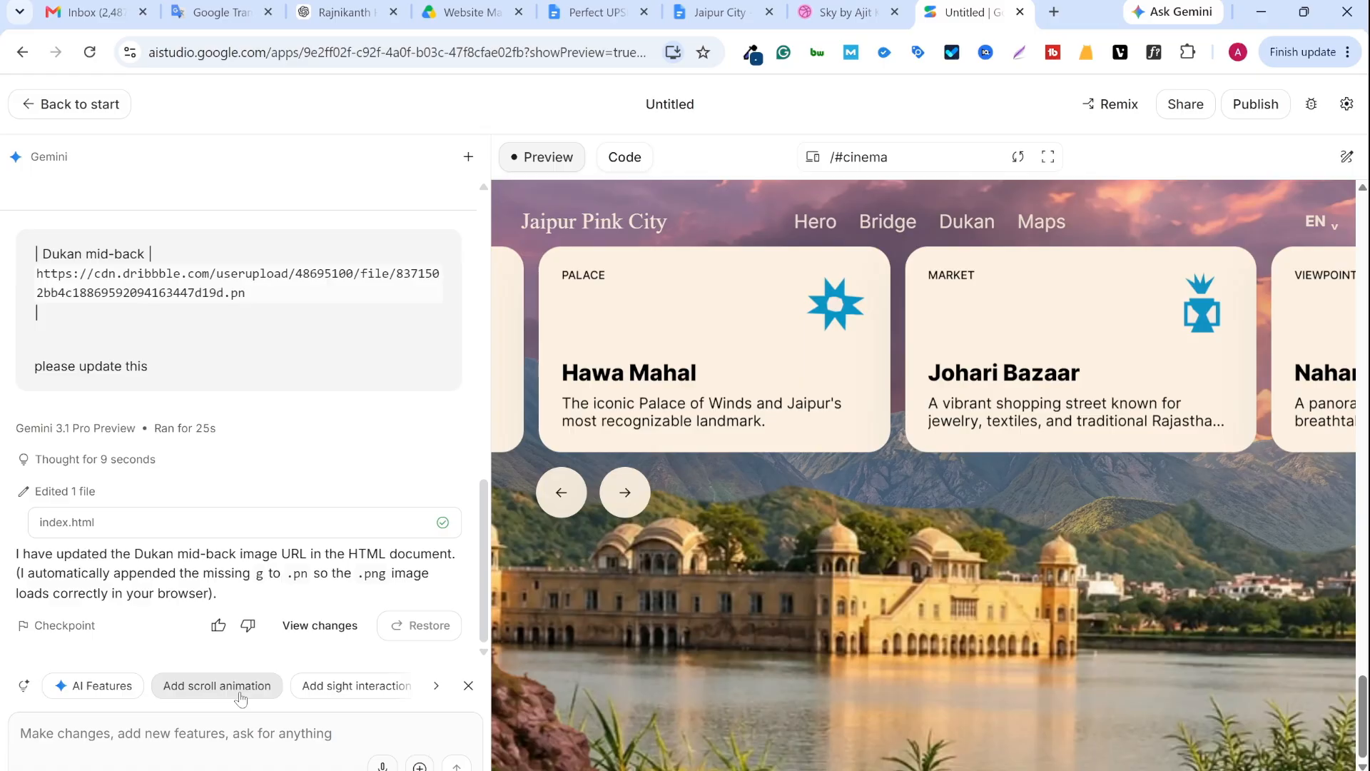
scroll(241, 699, "right", 1)
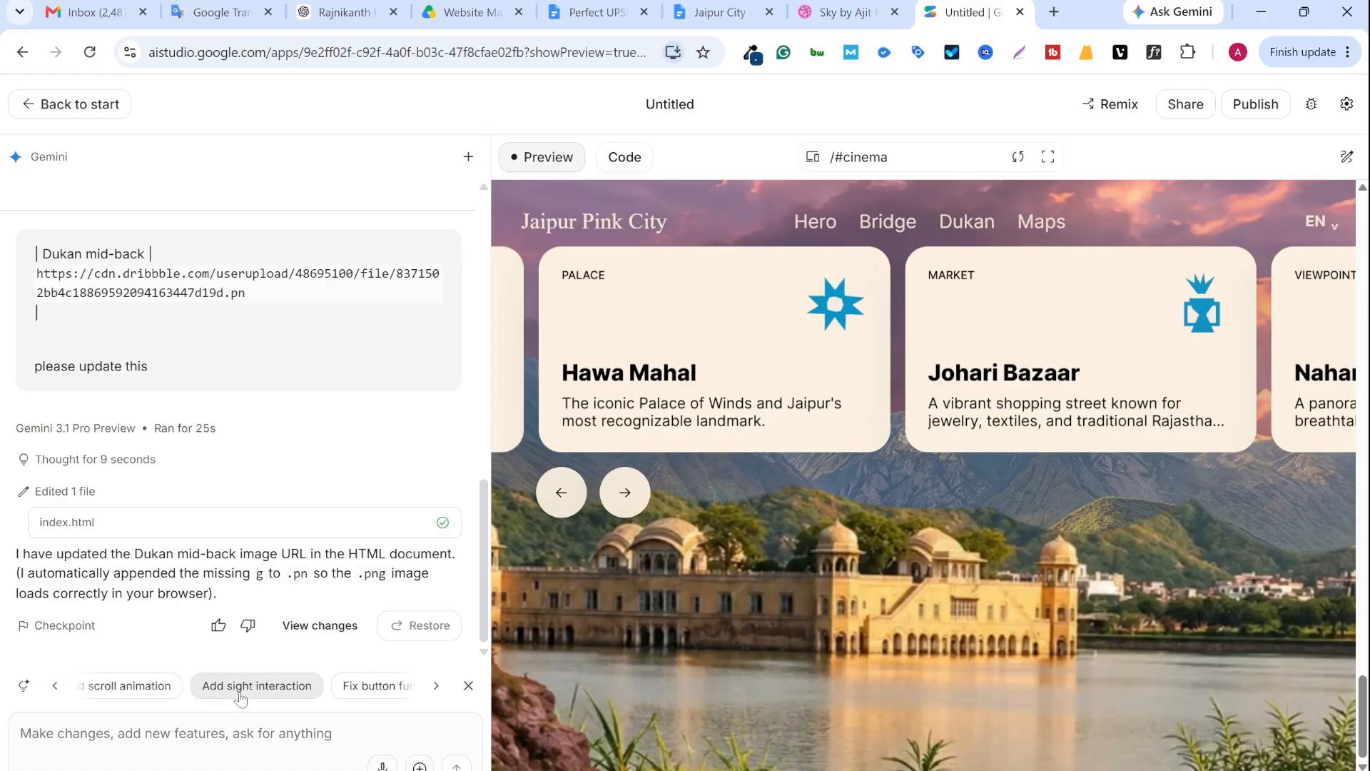
scroll(240, 699, "right", 2)
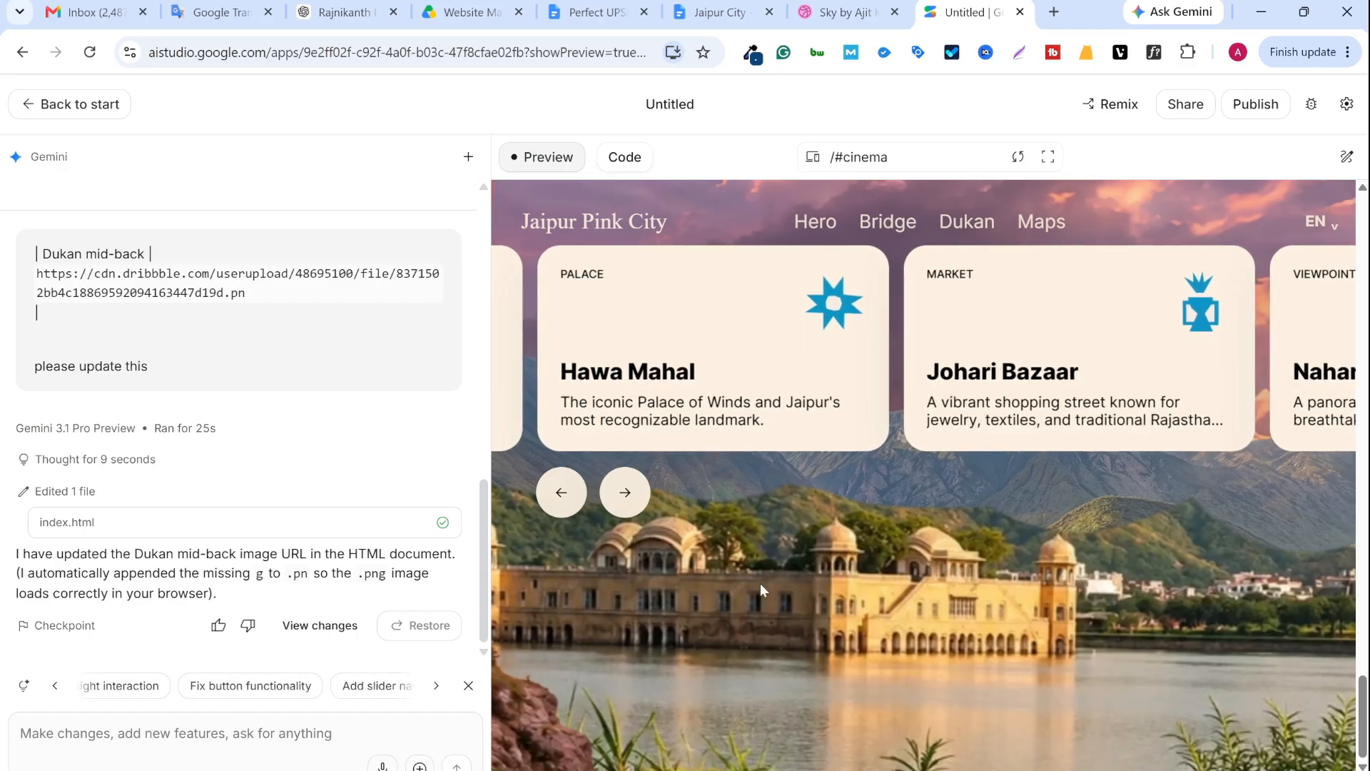
left_click(589, 223)
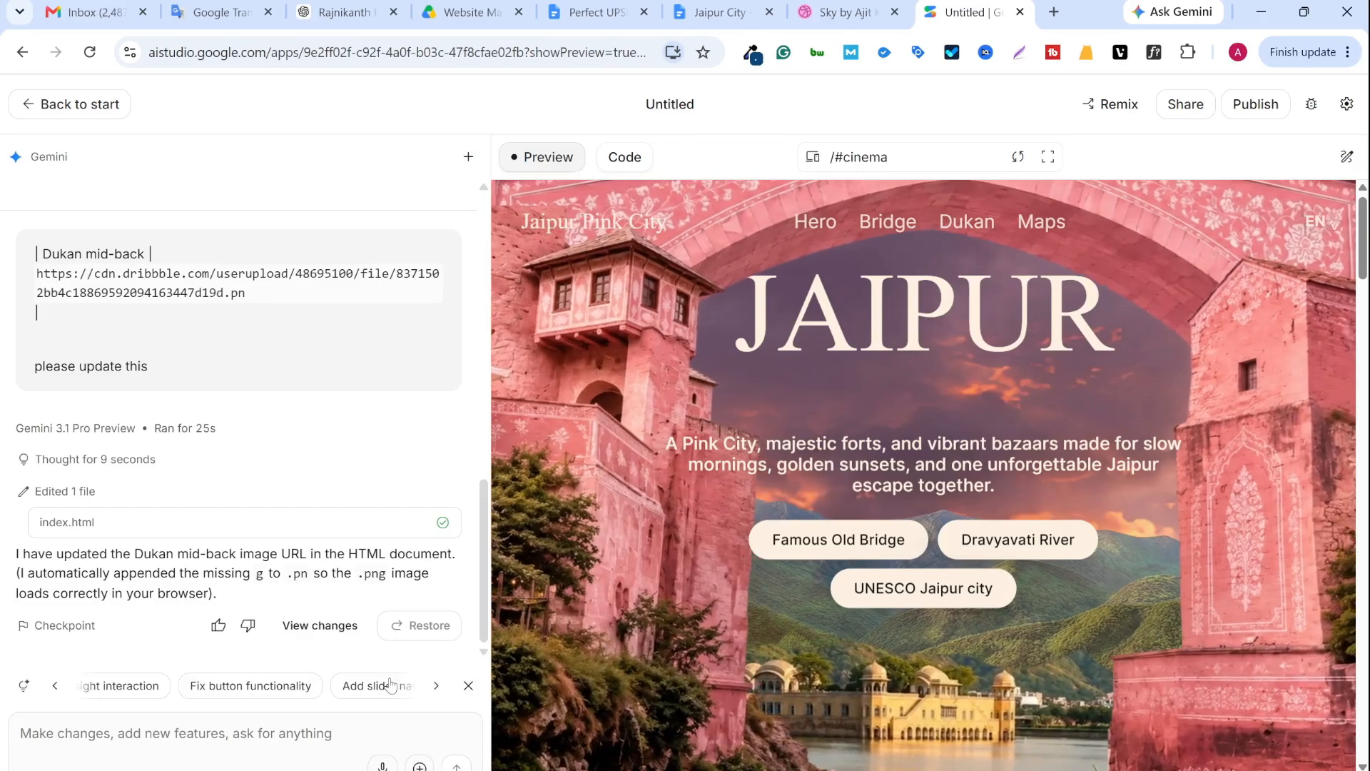
left_click(445, 689)
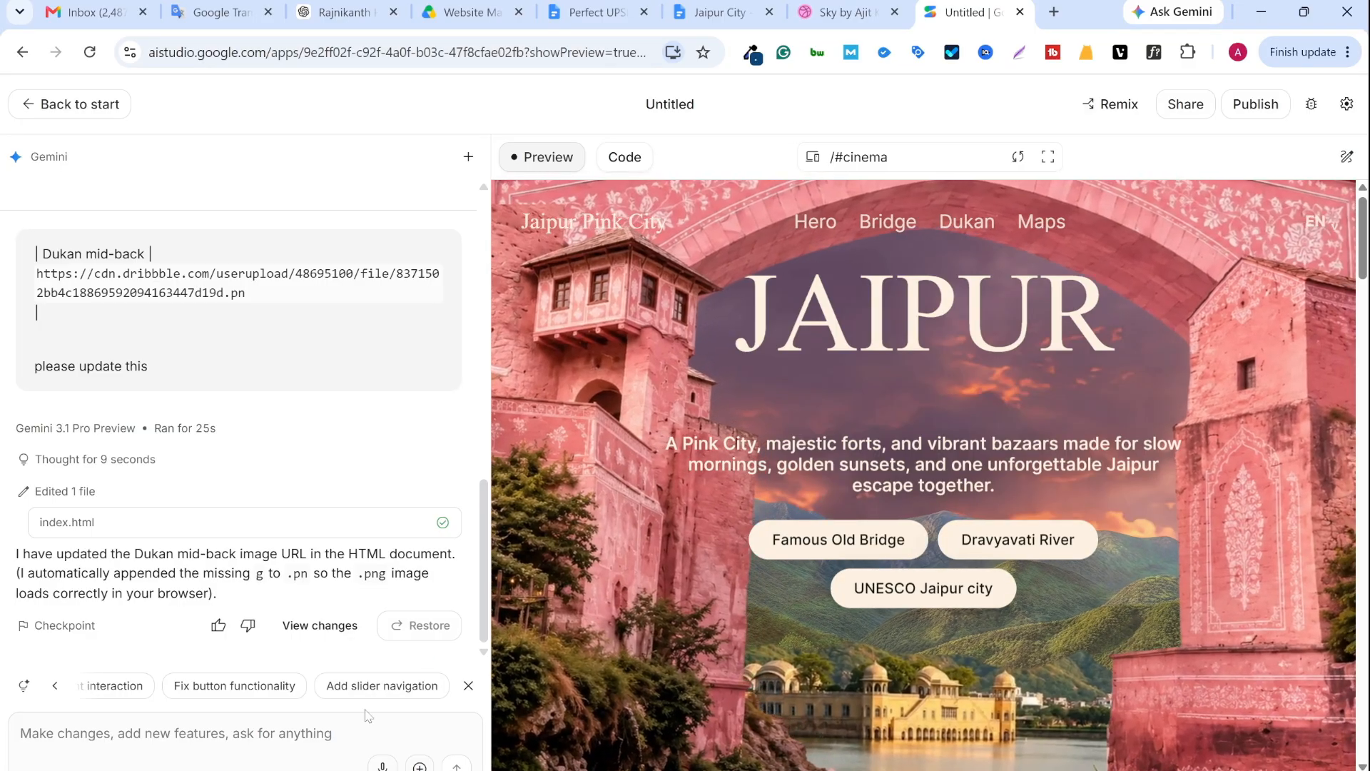
left_click(207, 689)
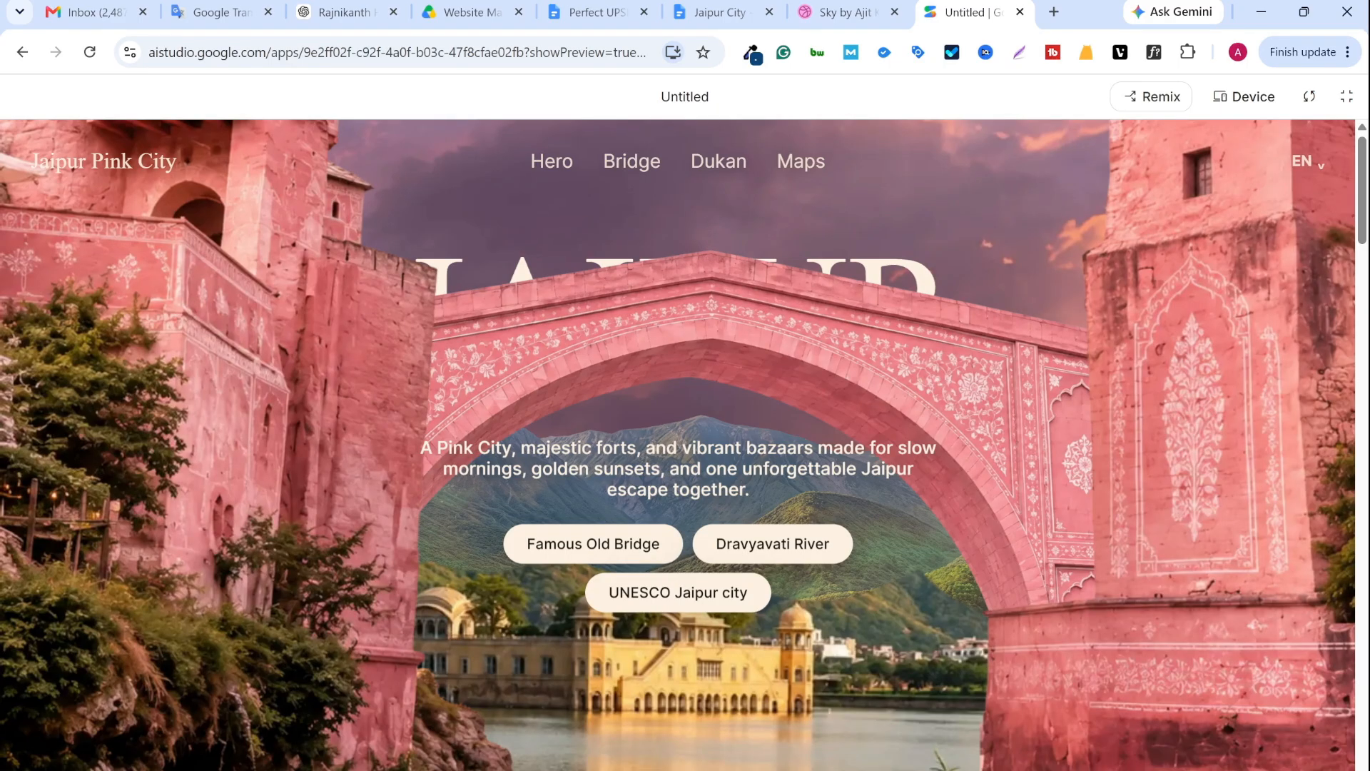
Examine the JAIPUR hero's scroll animation again in the full-screen desktop preview
scroll(678, 446, "down", 10)
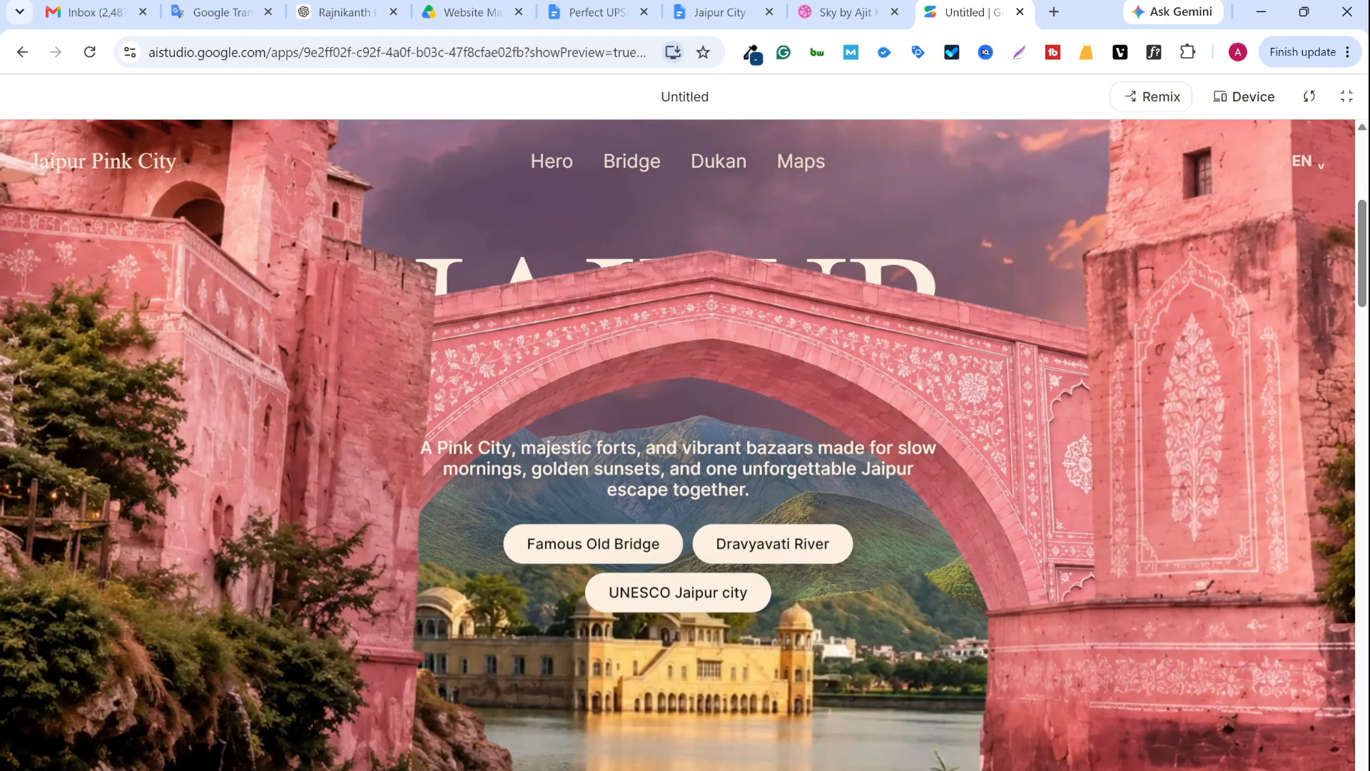
scroll(790, 453, "down", 10)
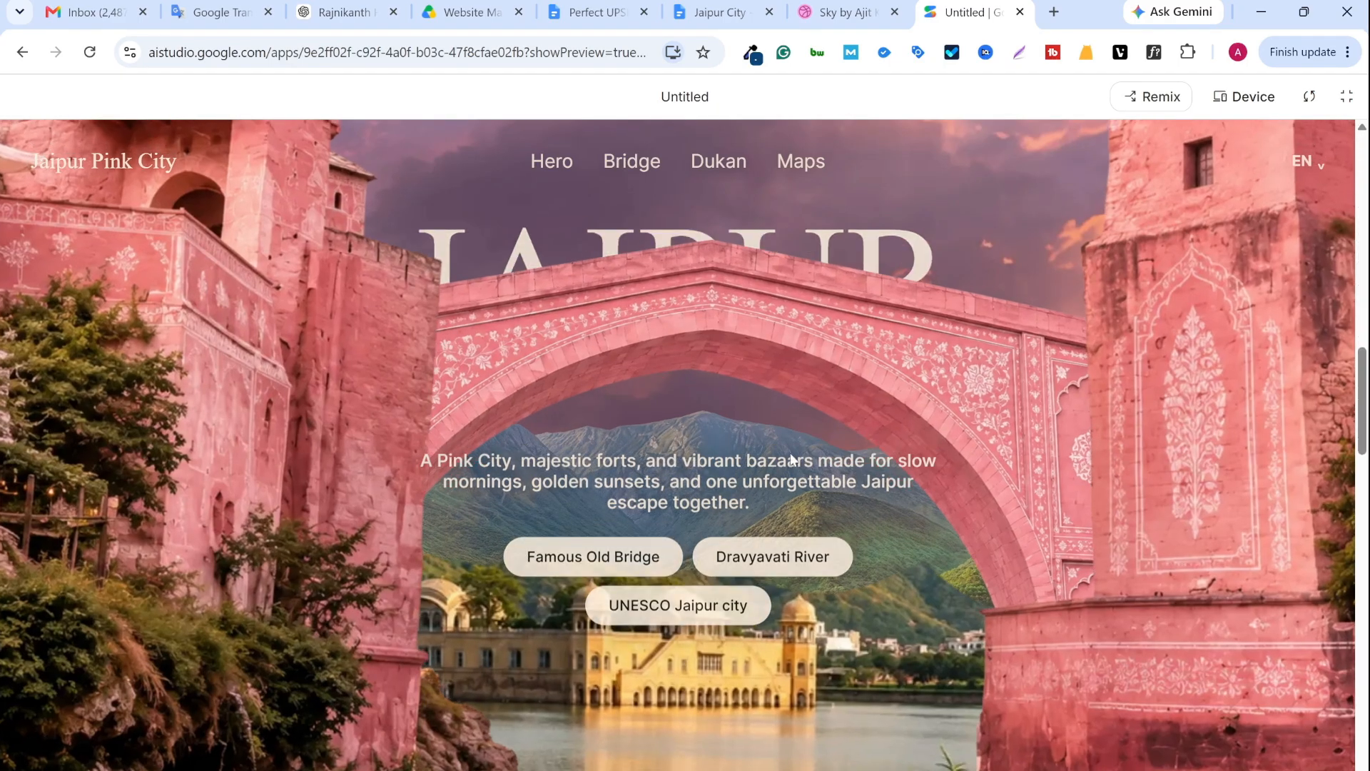